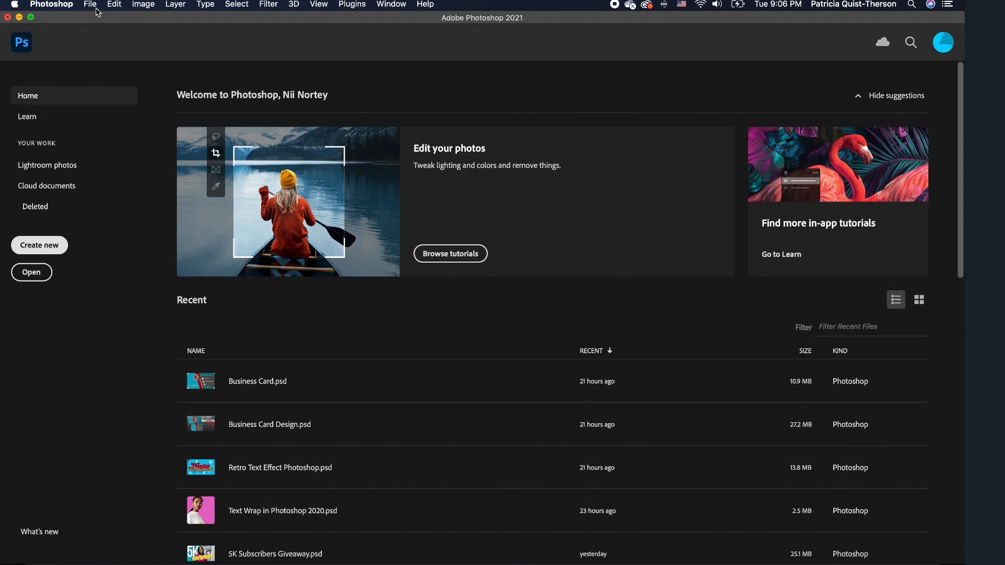
# Create a new 3.5 × 2 inch document at 300 ppi with a transparent background.
pyautogui.click(95, 9)
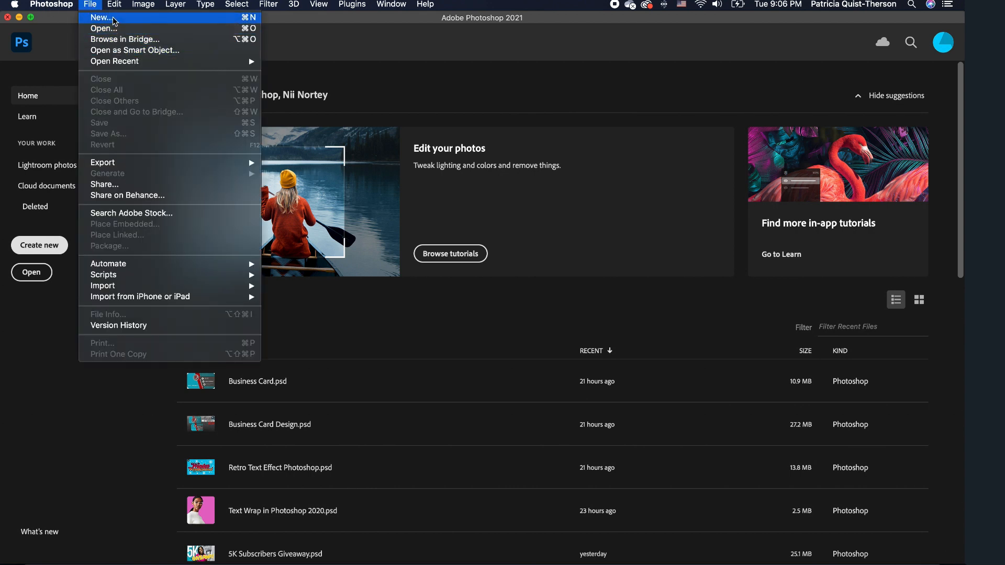
pyautogui.click(114, 18)
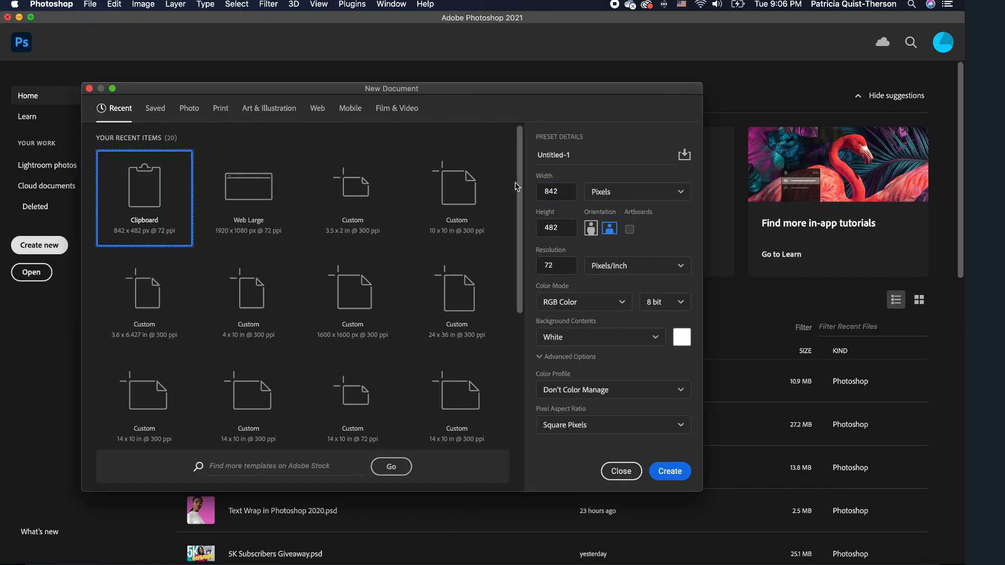
pyautogui.click(663, 198)
pyautogui.click(607, 231)
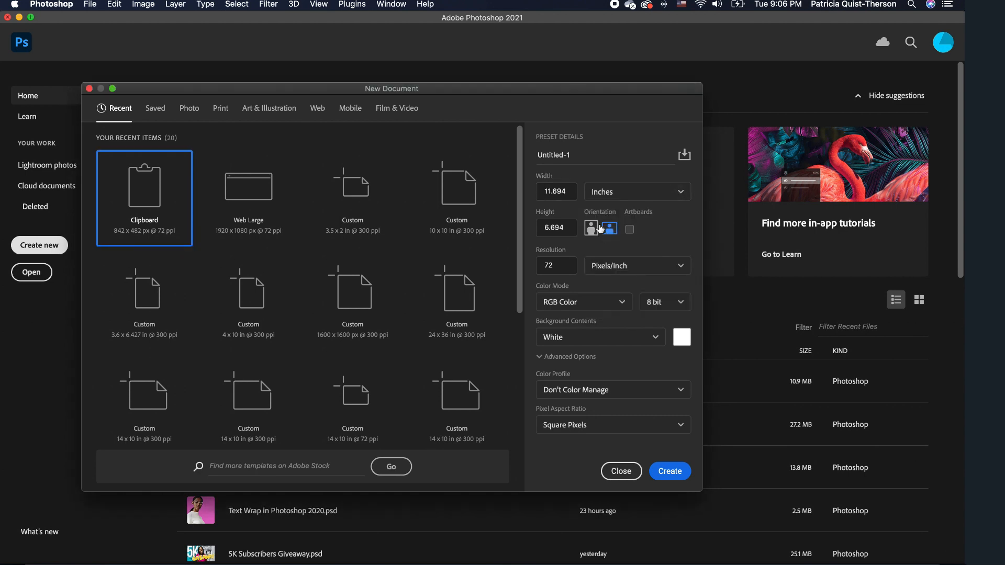
pyautogui.click(545, 191)
pyautogui.write('3.5')
pyautogui.press('Tab')
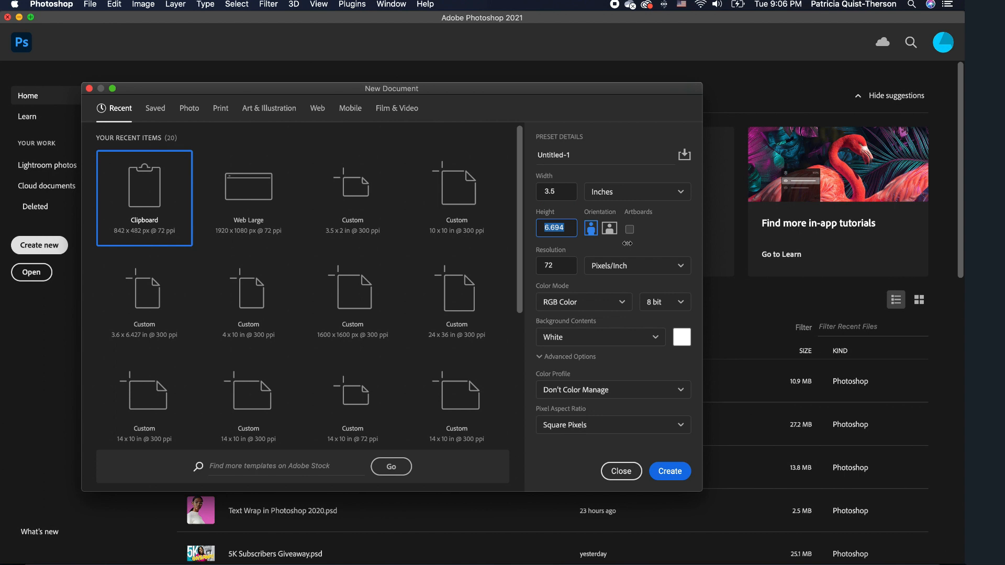
pyautogui.write('2')
pyautogui.doubleClick(548, 266)
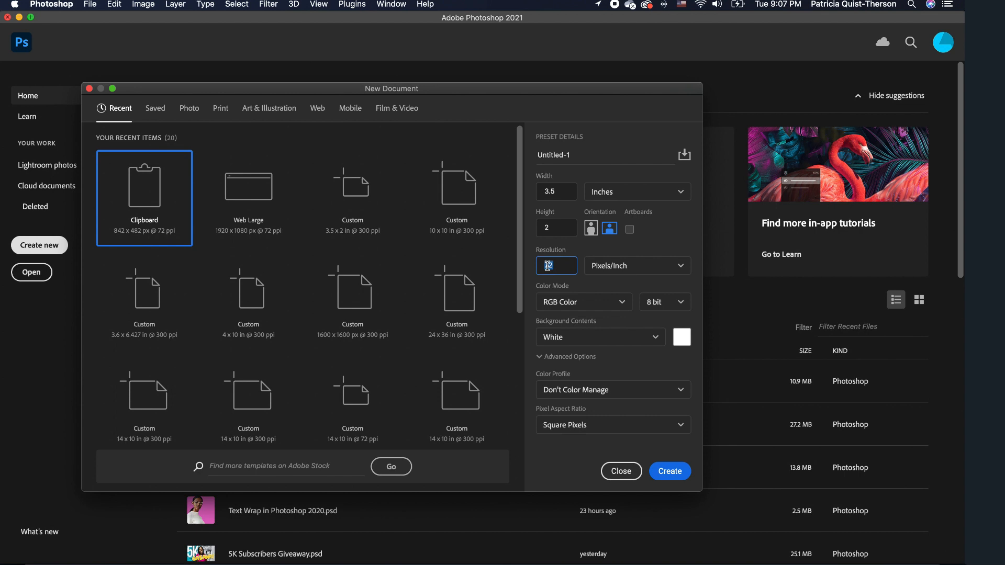
pyautogui.write('300')
pyautogui.click(655, 341)
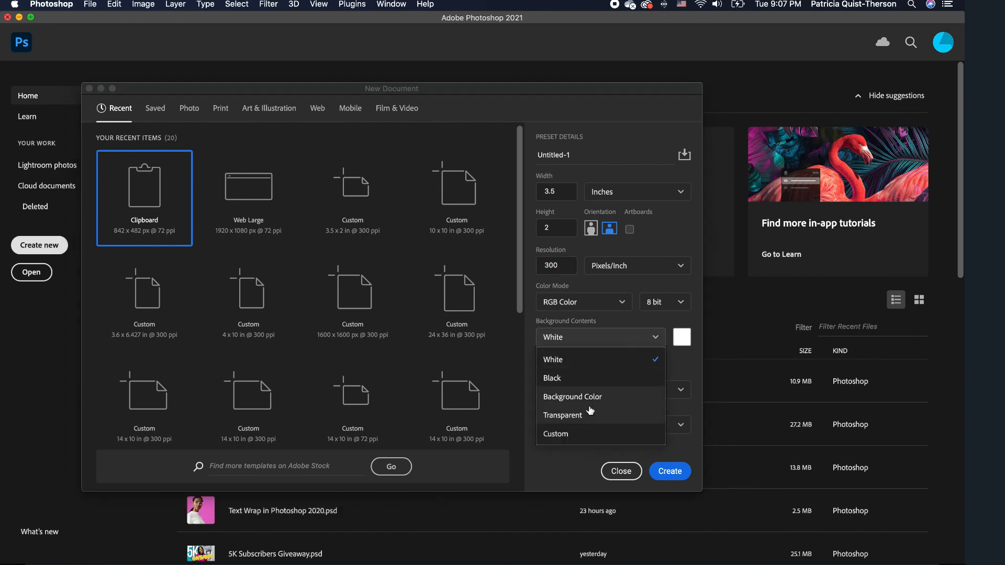
pyautogui.click(578, 417)
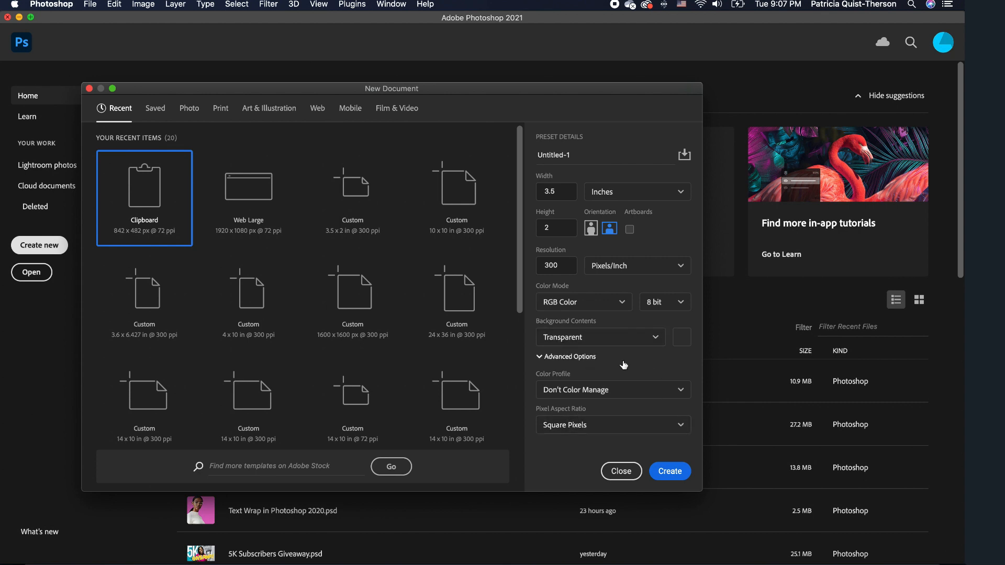
pyautogui.click(675, 471)
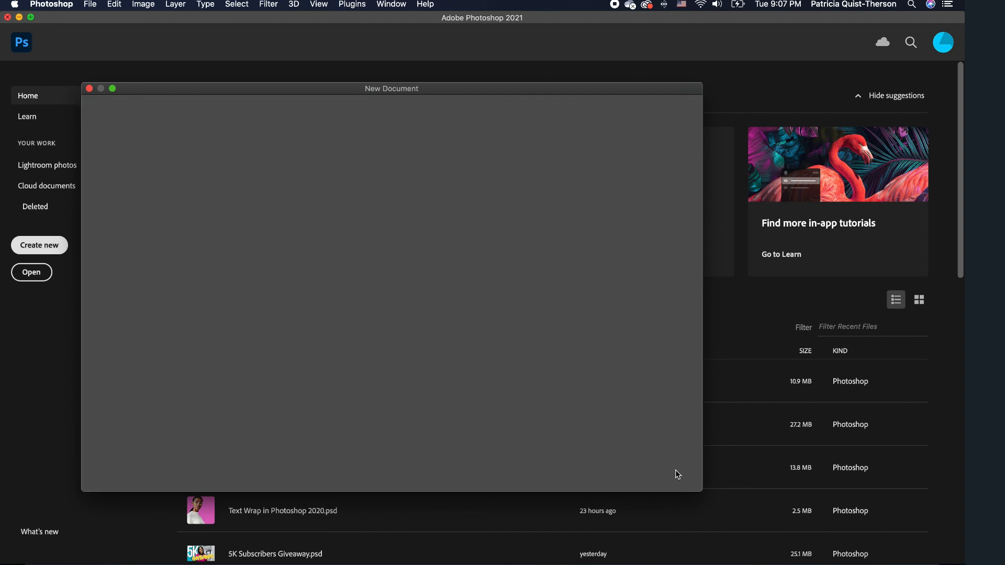
# Draw a rectangle with the Rectangle Tool and fit its corners to the full 1049 × 600 px canvas.
pyautogui.scroll(5, 428, 335)
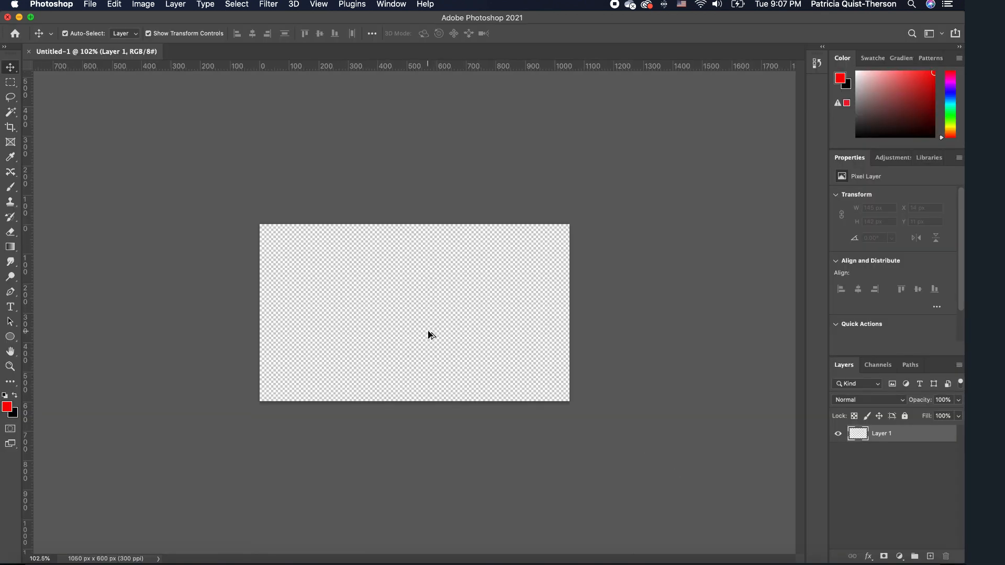
pyautogui.scroll(2, 429, 332)
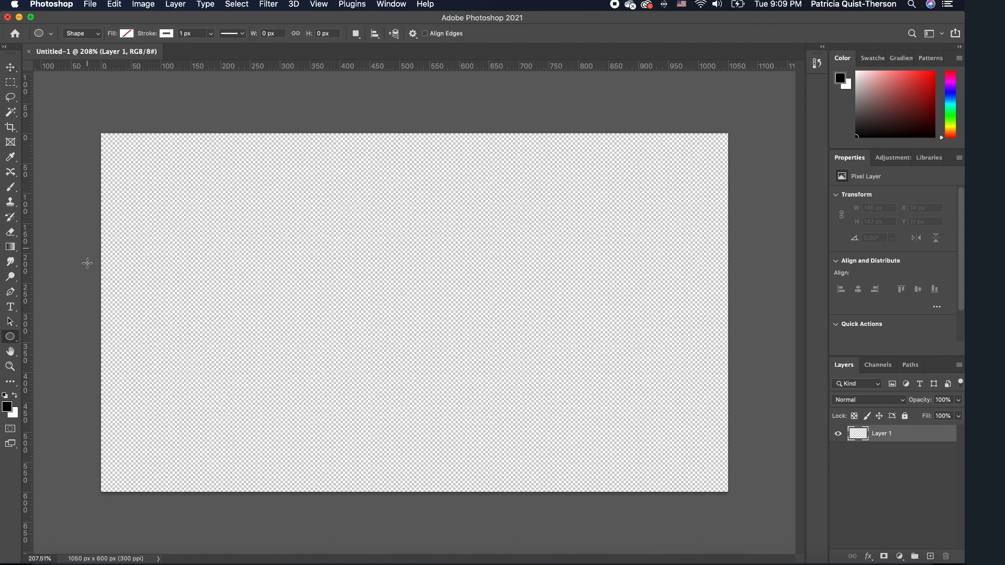
pyautogui.rightClick(10, 337)
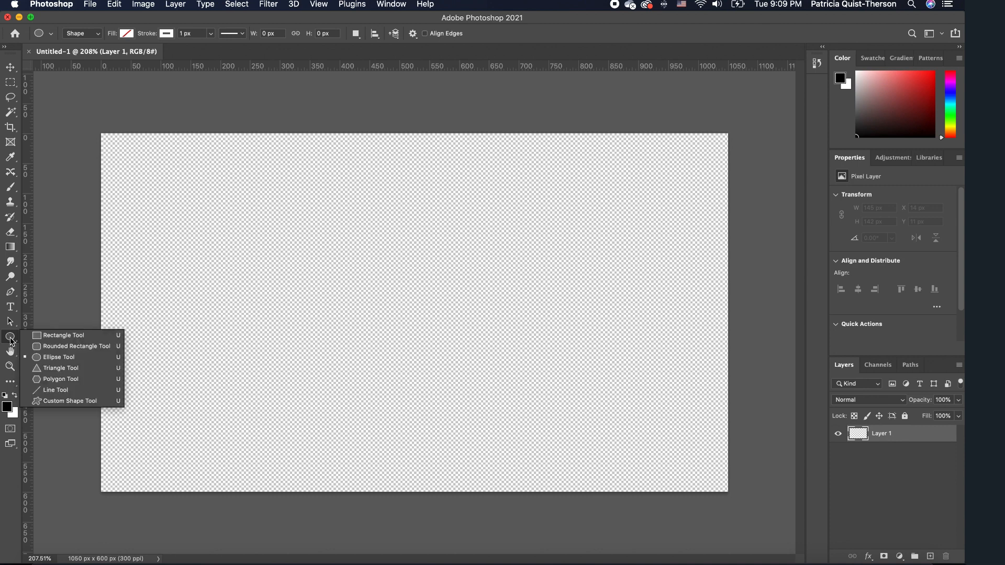
pyautogui.click(58, 337)
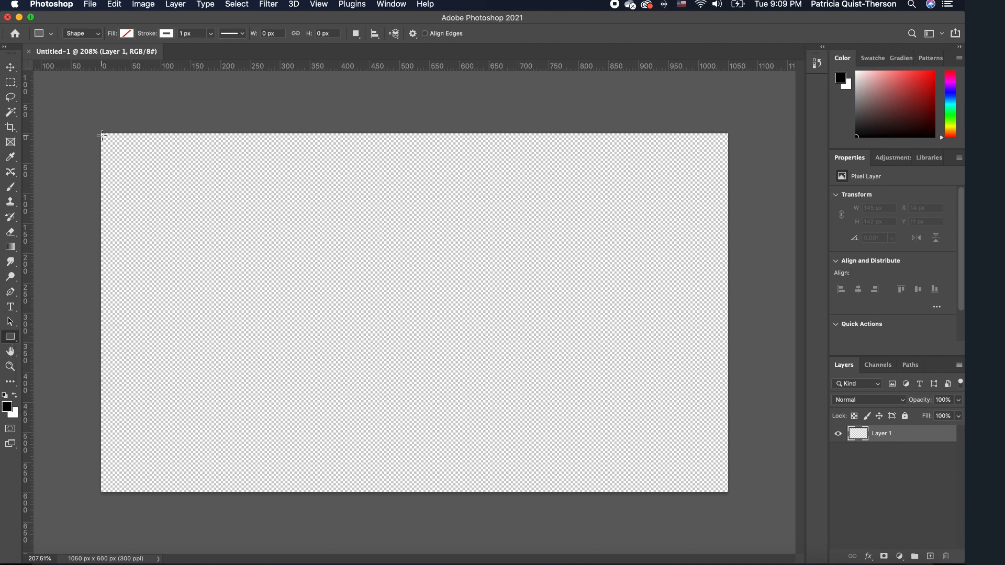
pyautogui.moveTo(101, 133); pyautogui.dragTo(727, 492)
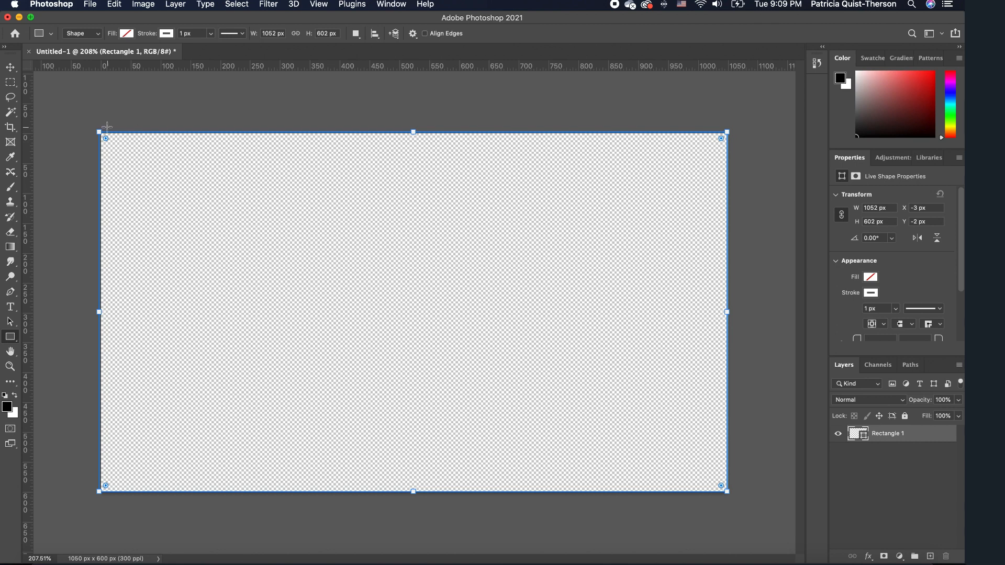
pyautogui.moveTo(99, 130); pyautogui.dragTo(102, 132)
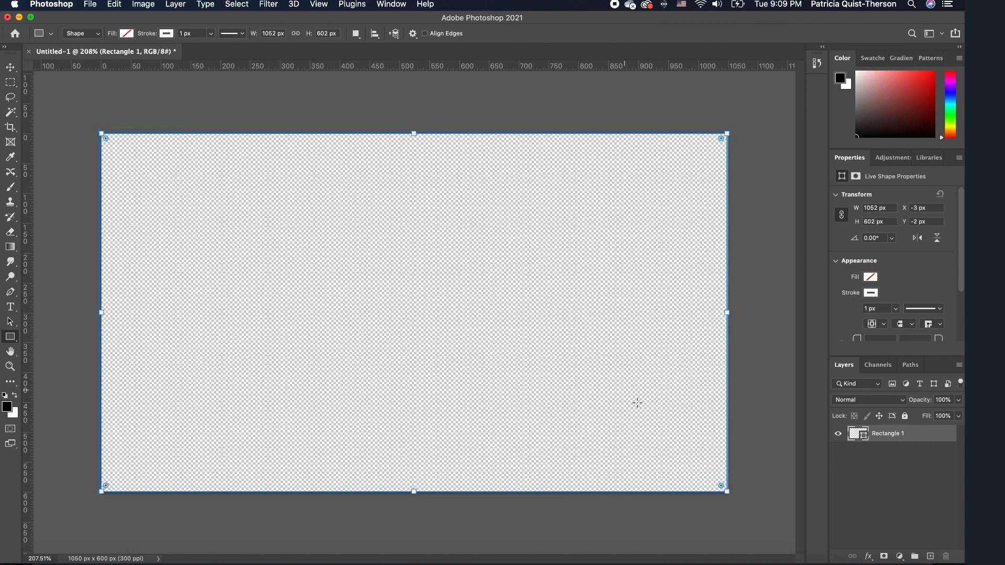
pyautogui.moveTo(100, 499); pyautogui.dragTo(102, 492)
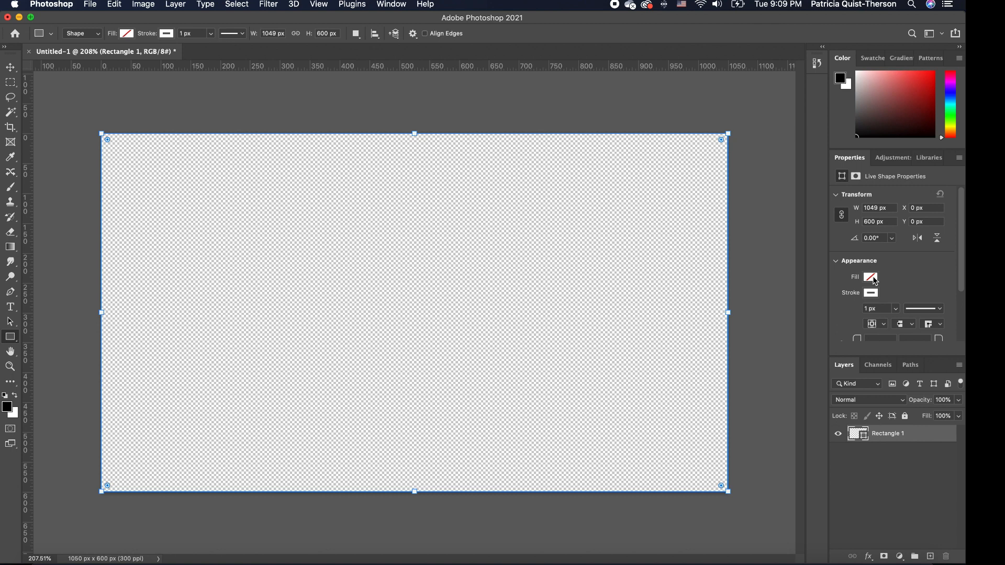
# Fill Rectangle 1 with cyan 17d7ee and begin rounding its corners.
pyautogui.click(871, 277)
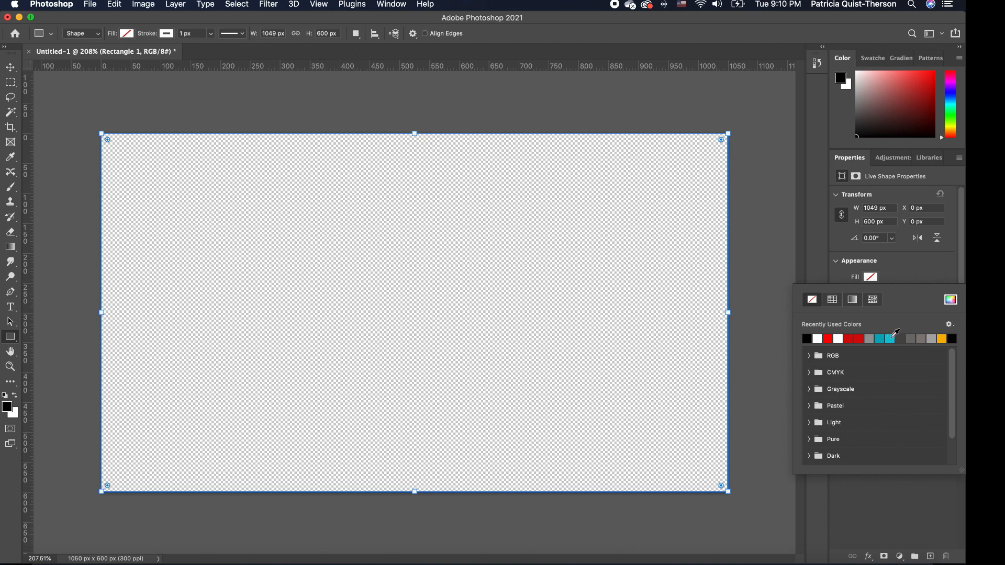
pyautogui.click(892, 338)
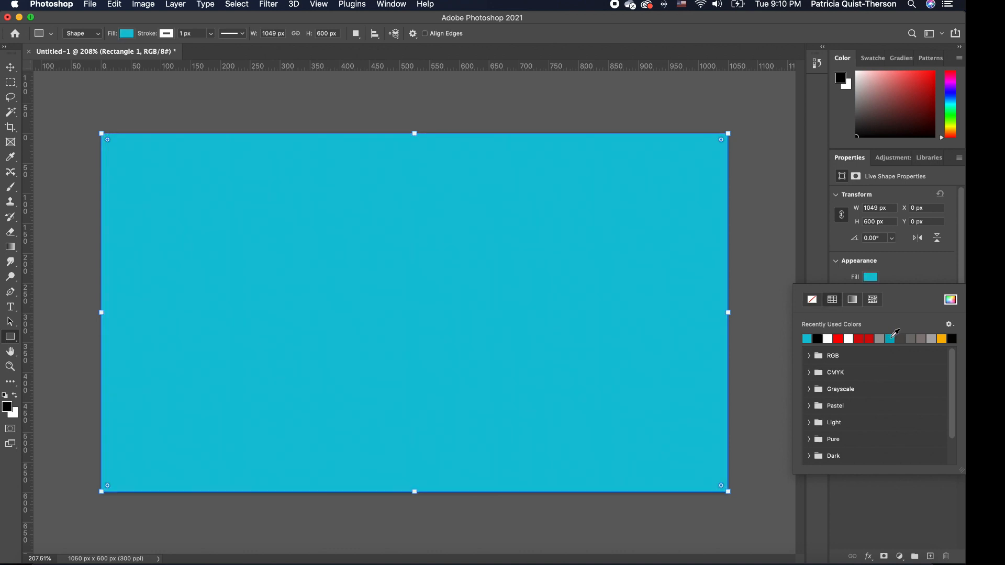
pyautogui.click(950, 301)
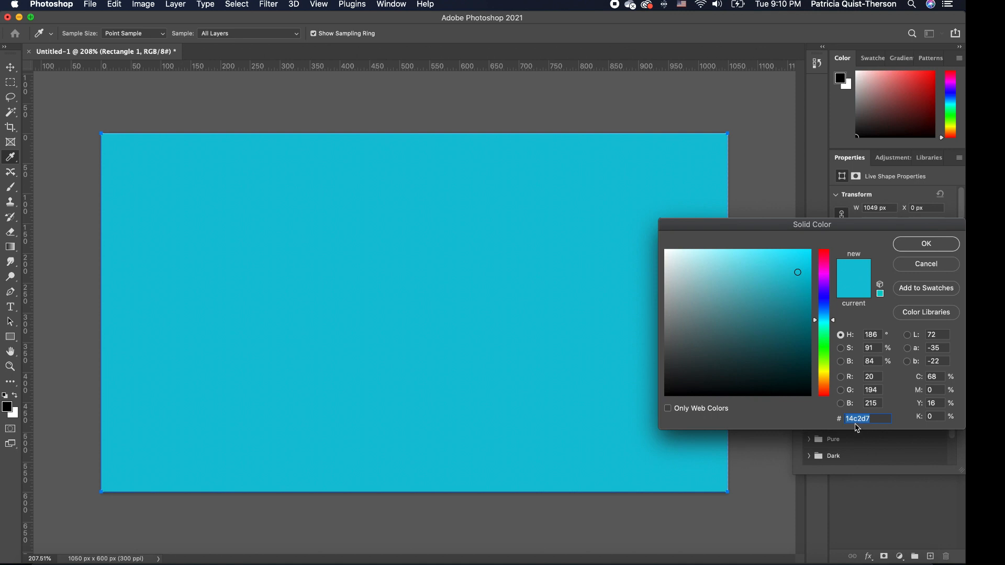
pyautogui.click(796, 259)
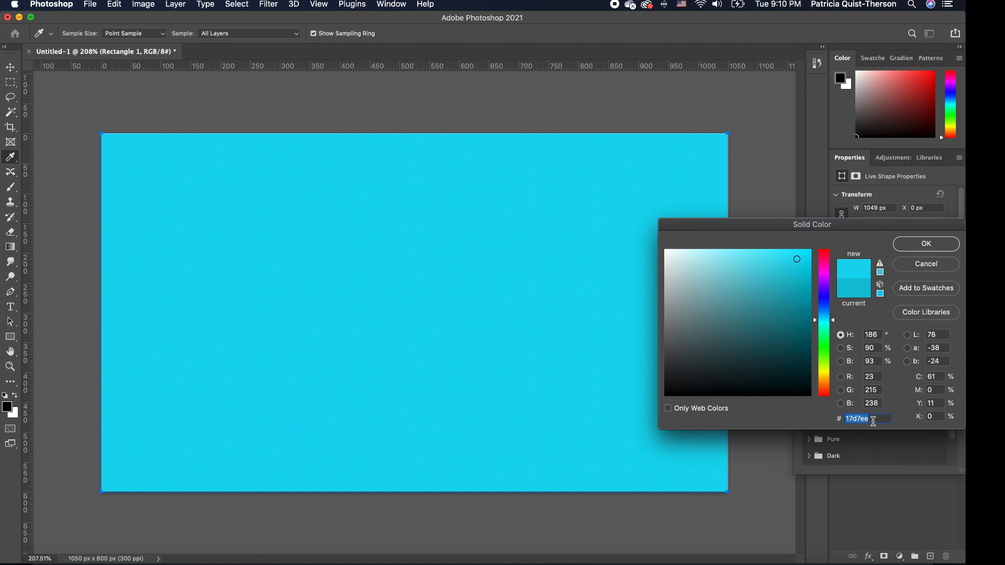
pyautogui.click(935, 243)
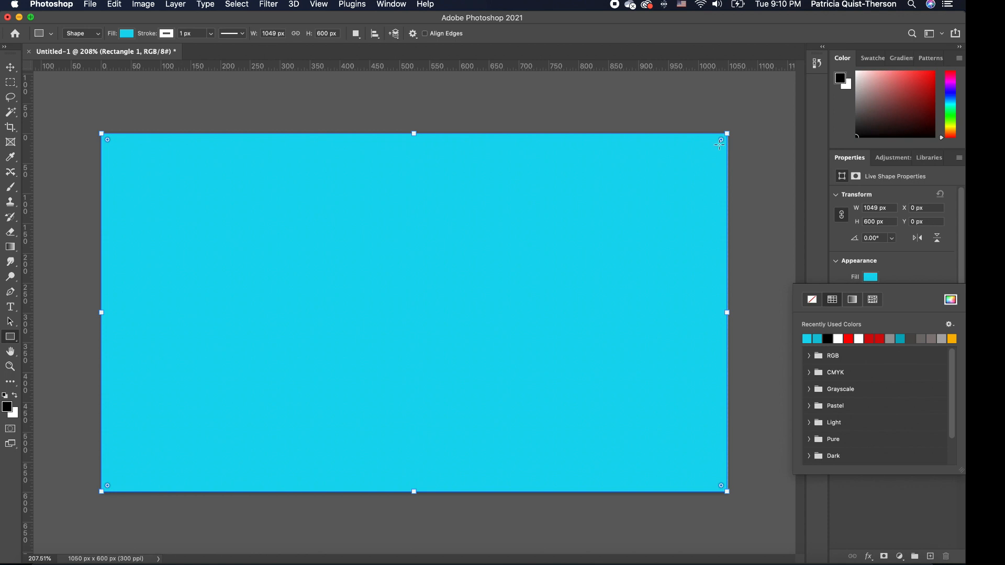
pyautogui.moveTo(722, 140); pyautogui.dragTo(679, 179)
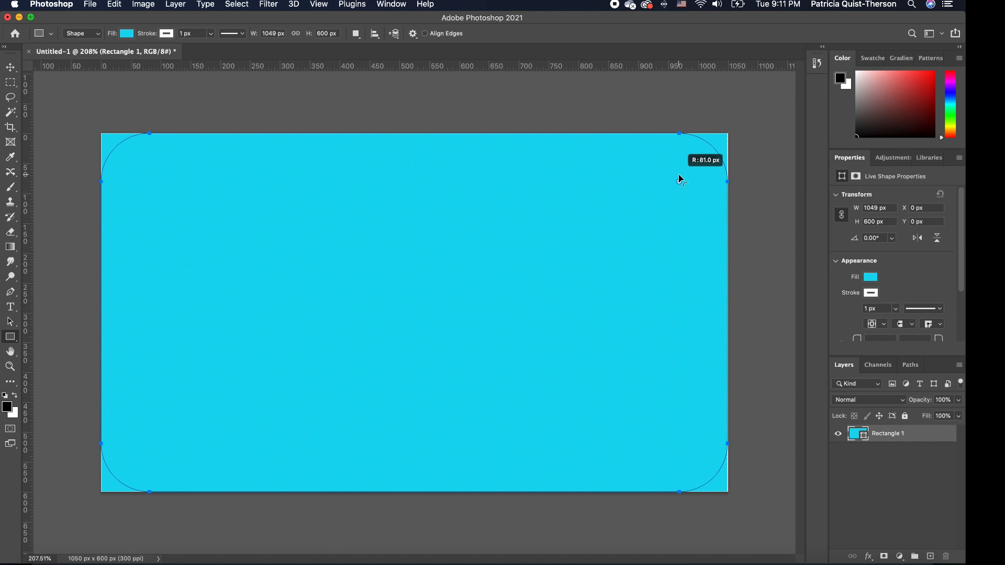
# Round the corners to about 81 px, then link the radii and set all four to 90 px.
pyautogui.moveTo(679, 178); pyautogui.dragTo(679, 178)
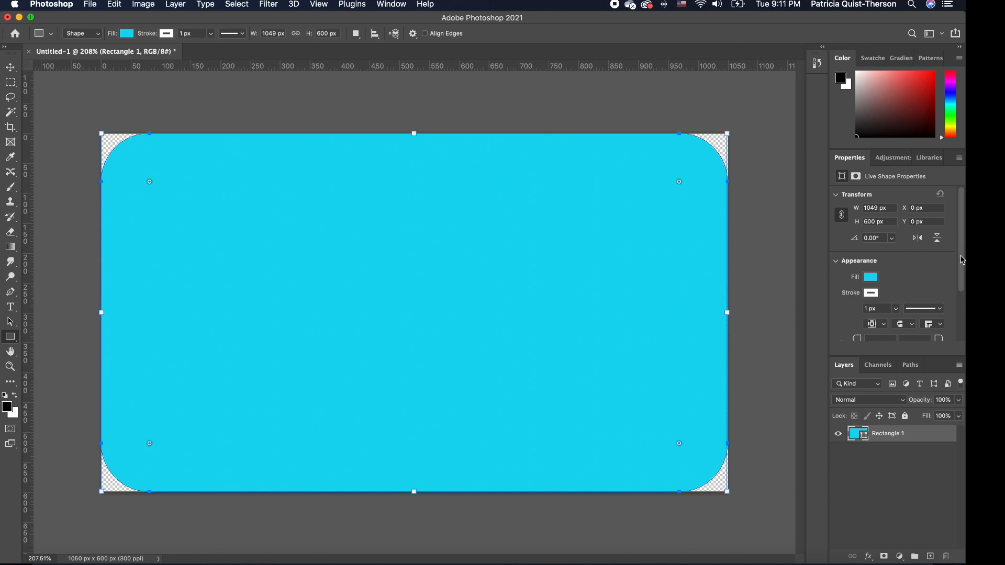
pyautogui.scroll(-1, 962, 272)
pyautogui.moveTo(962, 272); pyautogui.dragTo(964, 313)
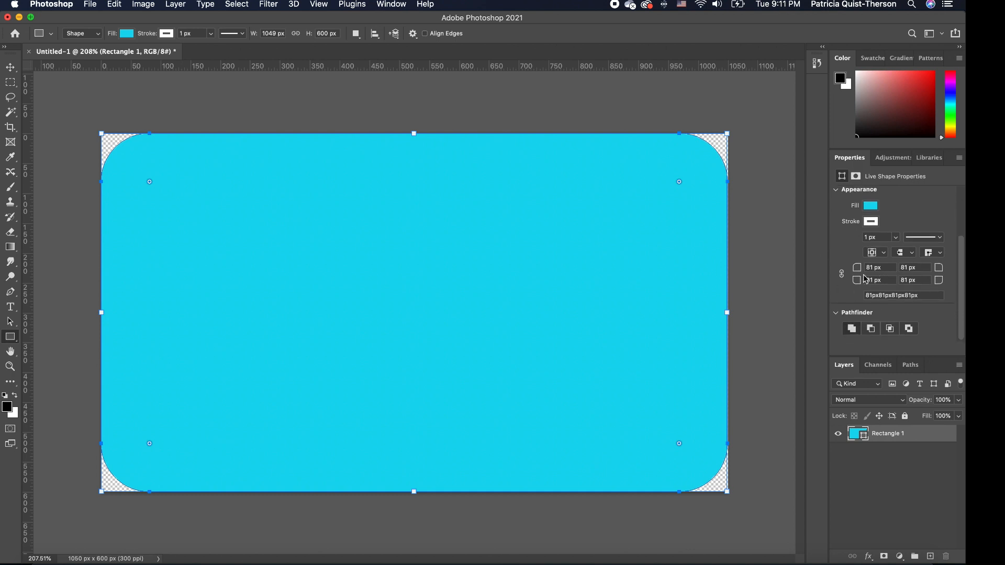
pyautogui.click(839, 275)
pyautogui.click(868, 269)
pyautogui.write('90')
pyautogui.press('Return')
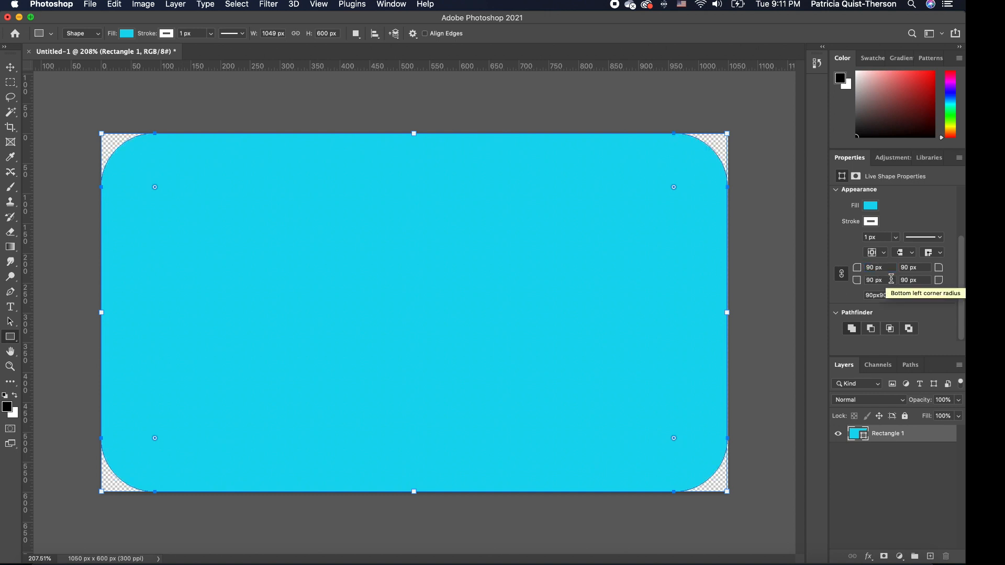
# Try a square top-left corner, restore it to 90 px, then enlarge all radii to about 107 px.
pyautogui.click(842, 276)
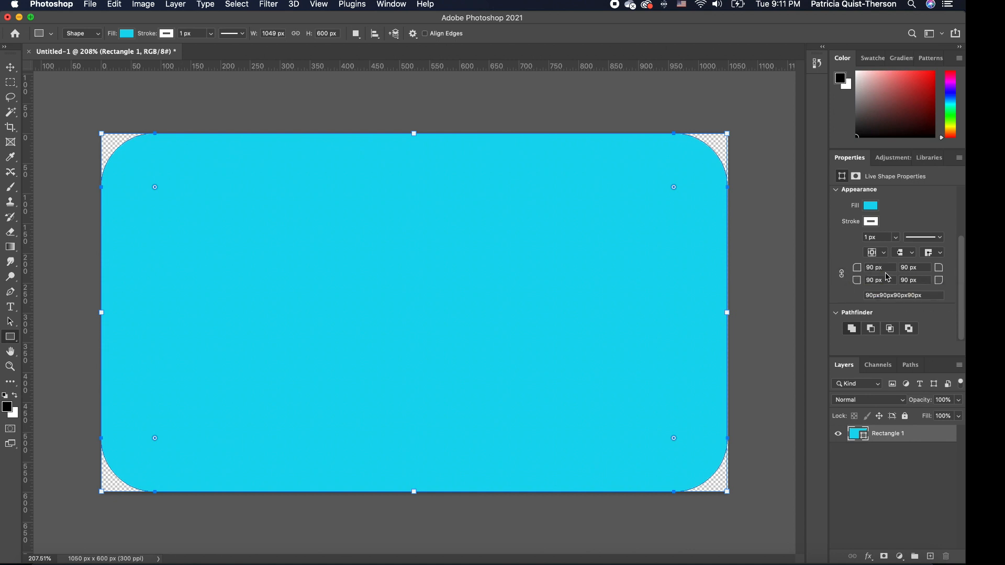
pyautogui.click(887, 269)
pyautogui.write('0')
pyautogui.press('Return')
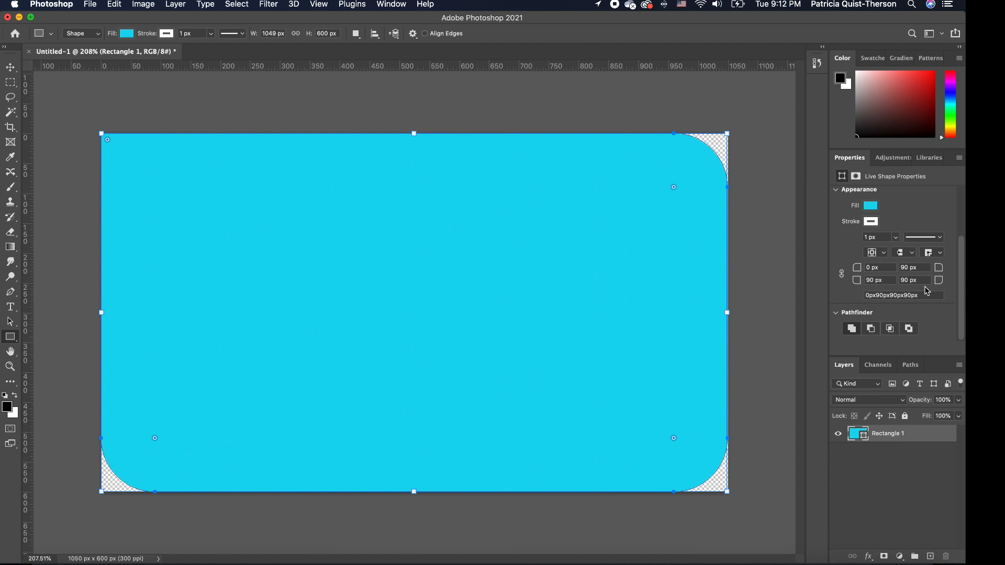
pyautogui.click(872, 268)
pyautogui.write('90')
pyautogui.press('Return')
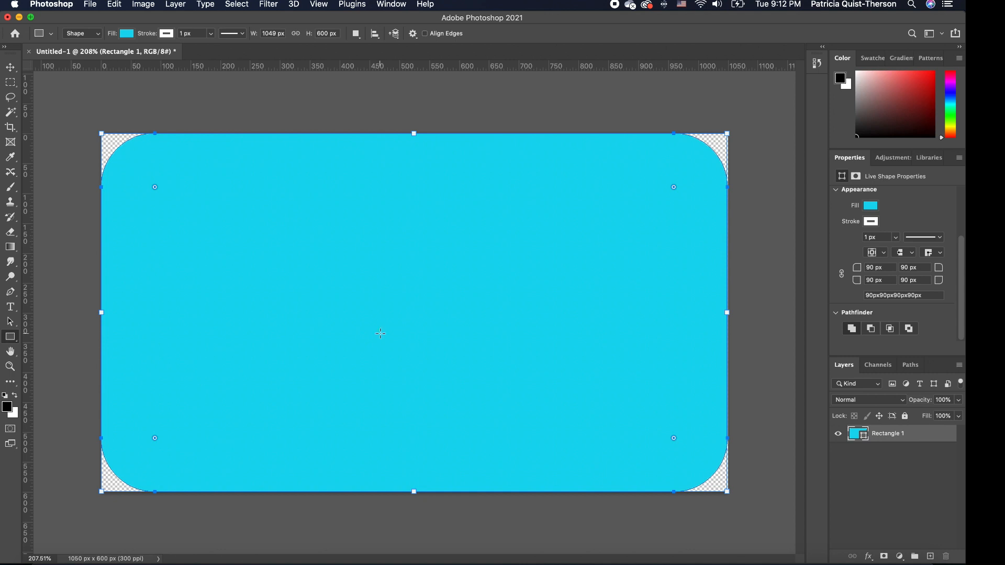
pyautogui.moveTo(675, 189); pyautogui.dragTo(664, 197)
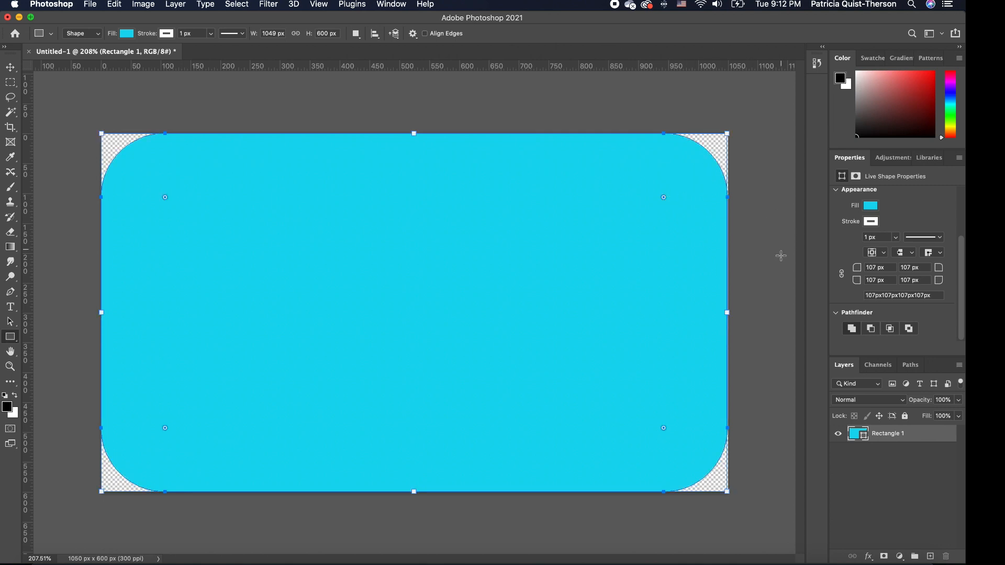
pyautogui.press('super+t')
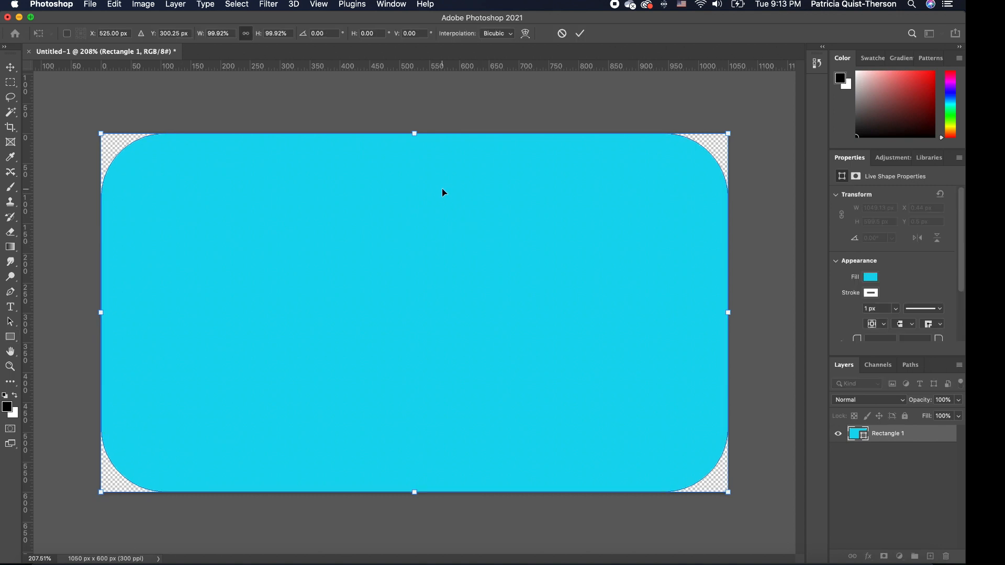
# Draw a tall narrow rectangle over the card and fill it red.
pyautogui.click(10, 338)
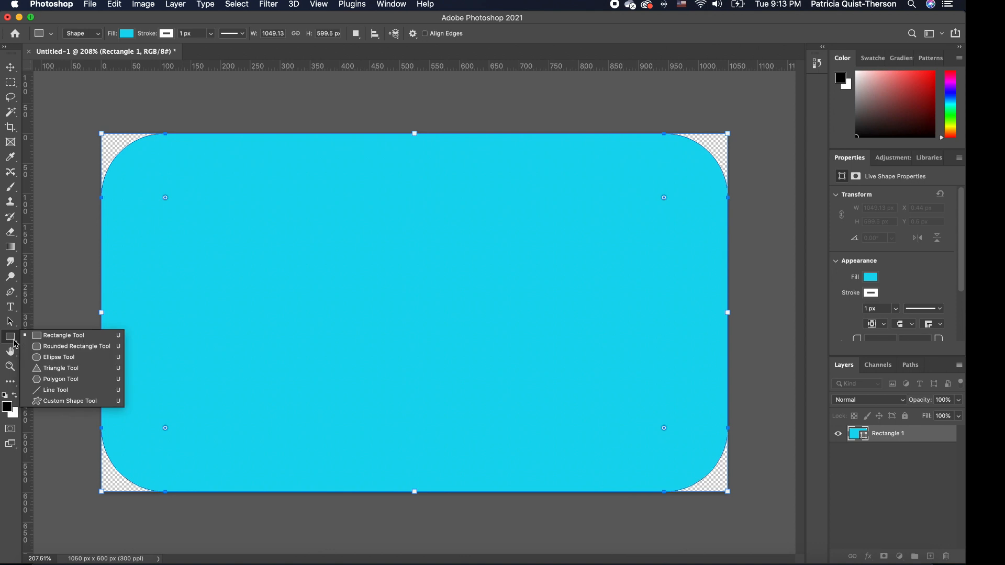
pyautogui.click(59, 338)
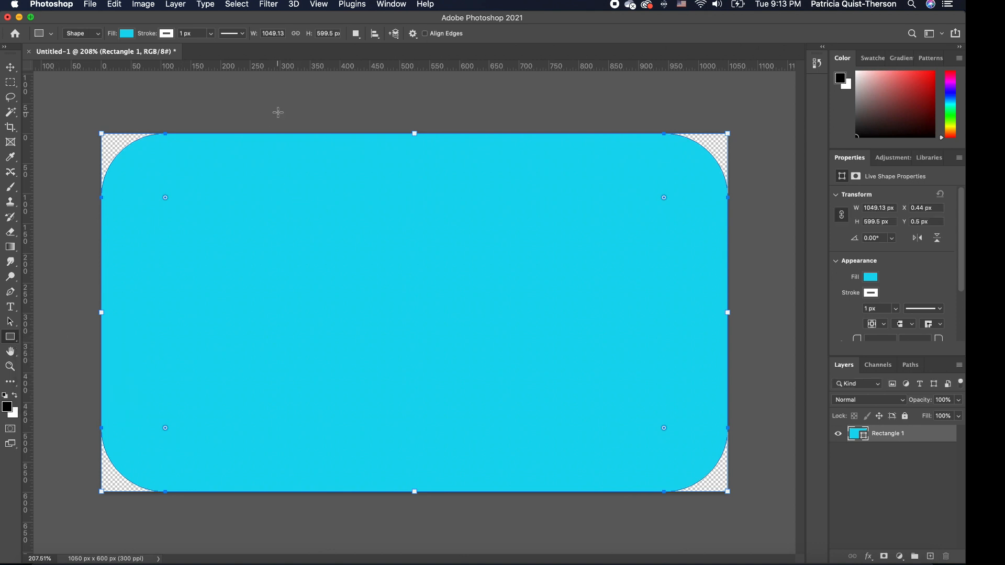
pyautogui.moveTo(328, 133); pyautogui.dragTo(404, 515)
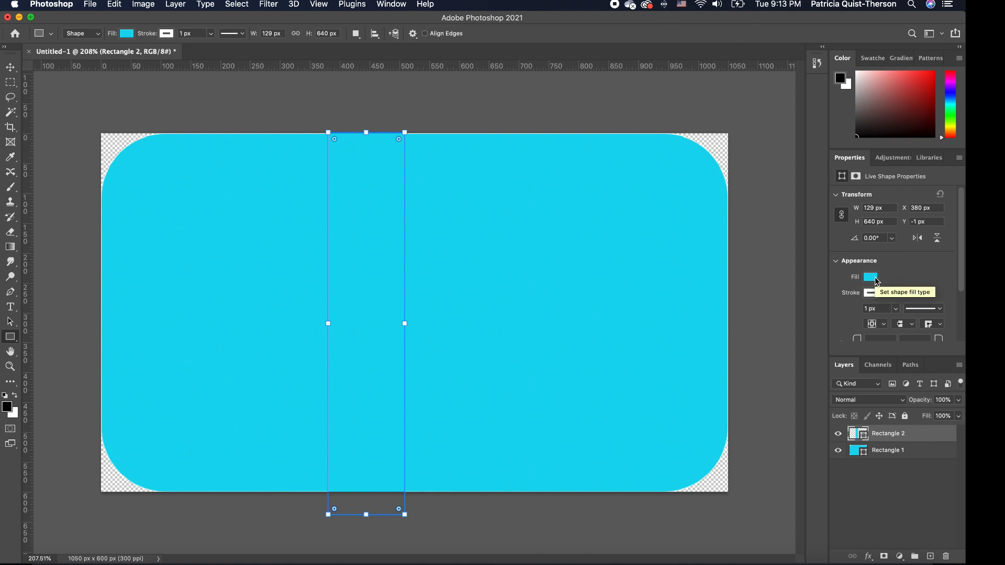
pyautogui.click(871, 277)
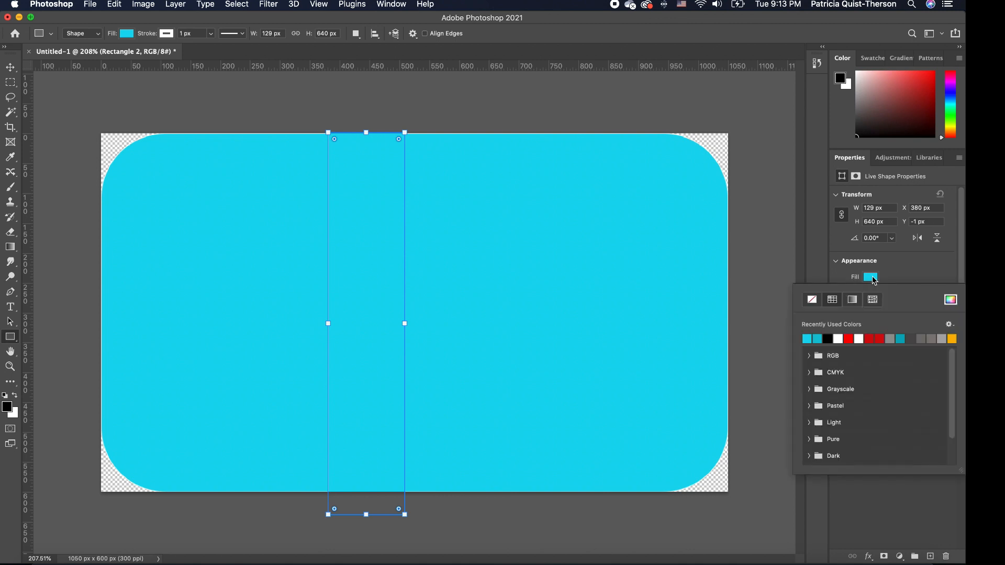
pyautogui.click(881, 338)
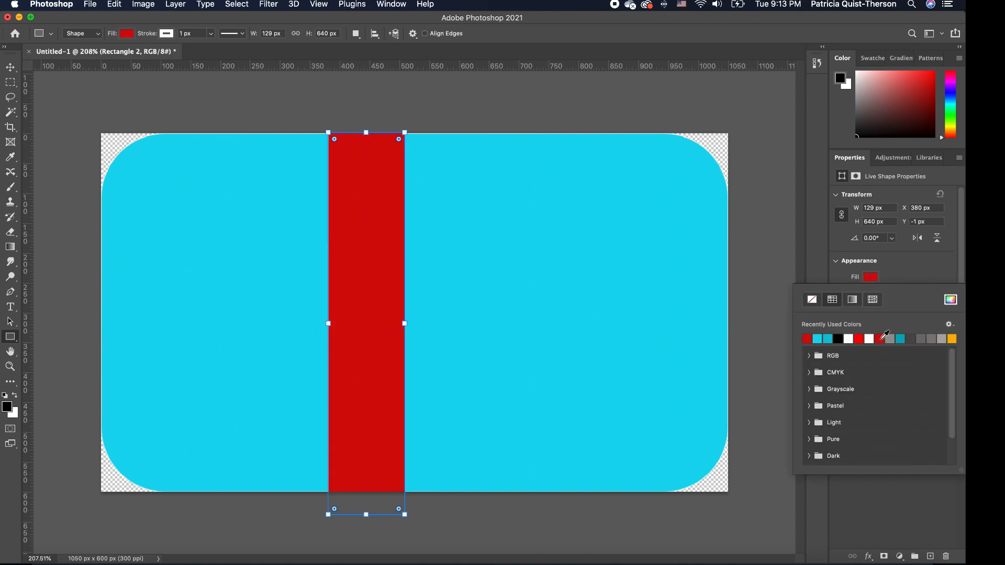
pyautogui.click(11, 67)
pyautogui.click(437, 108)
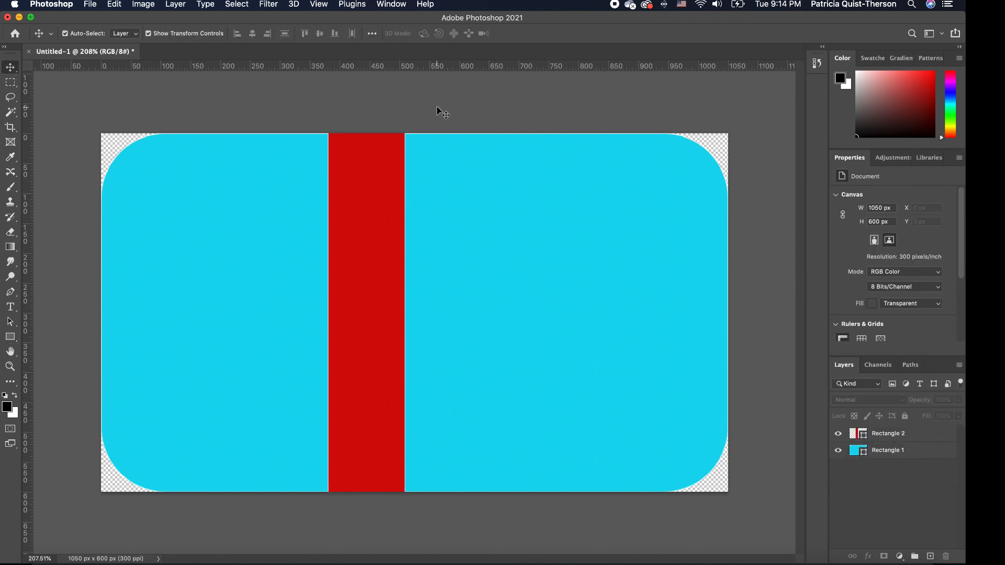
pyautogui.click(390, 208)
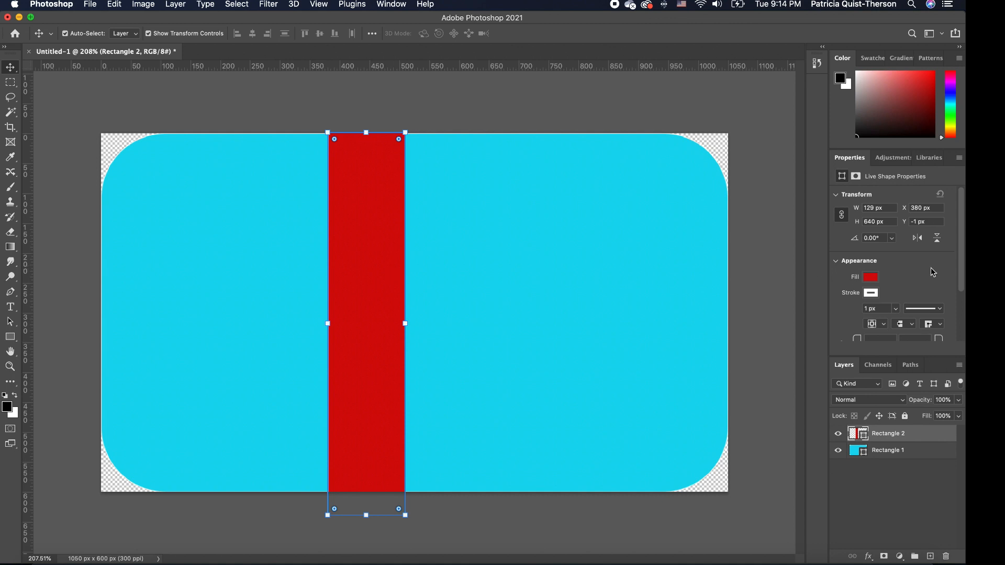
# Remove the white stroke from both the red bar and the cyan card rectangle.
pyautogui.click(872, 294)
pyautogui.click(911, 276)
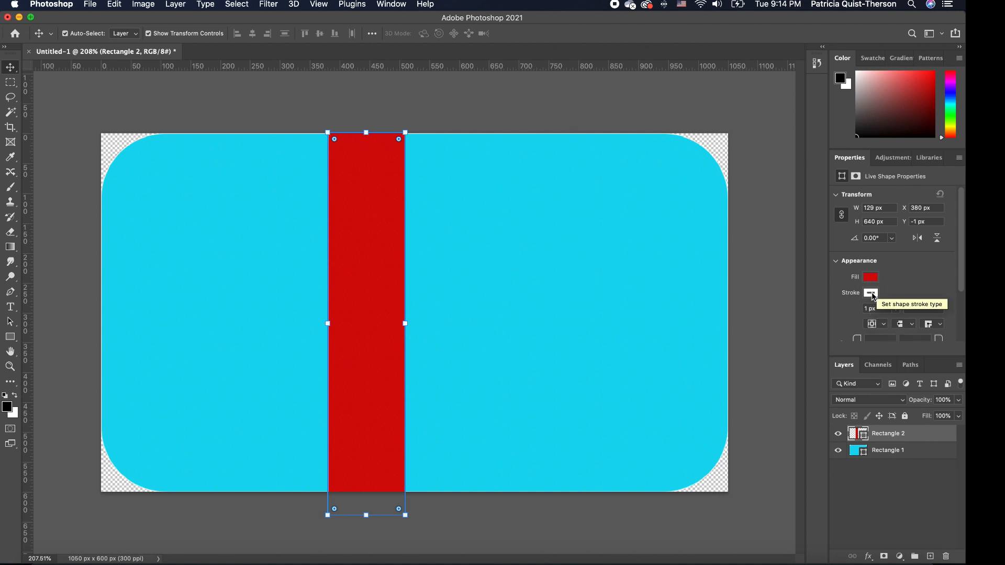
pyautogui.click(872, 294)
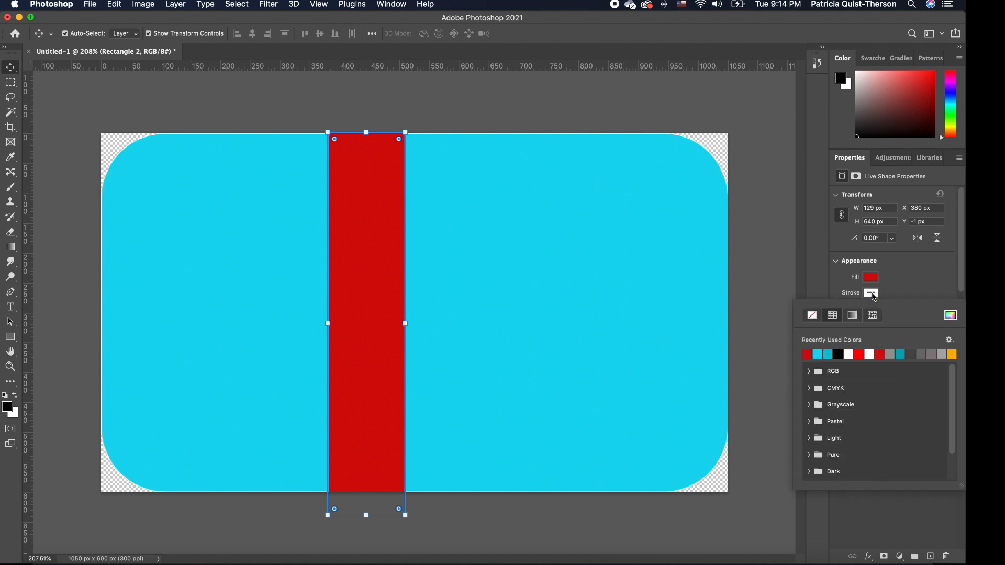
pyautogui.click(813, 318)
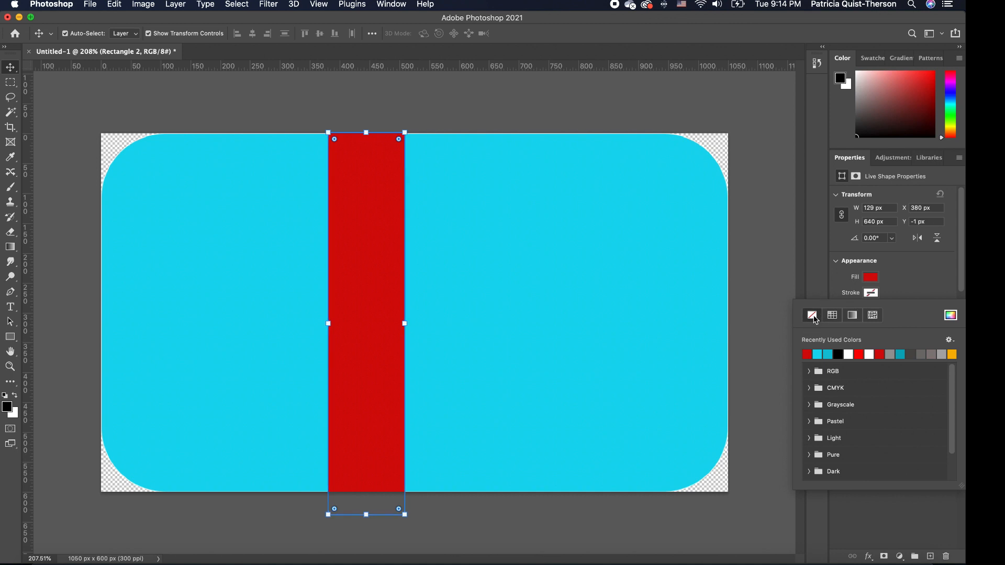
pyautogui.click(932, 276)
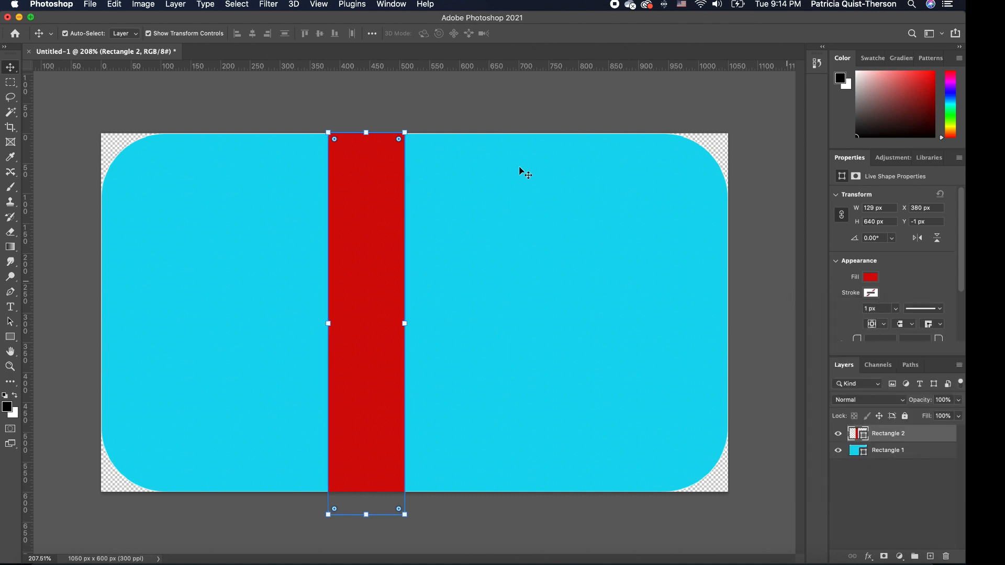
pyautogui.click(473, 117)
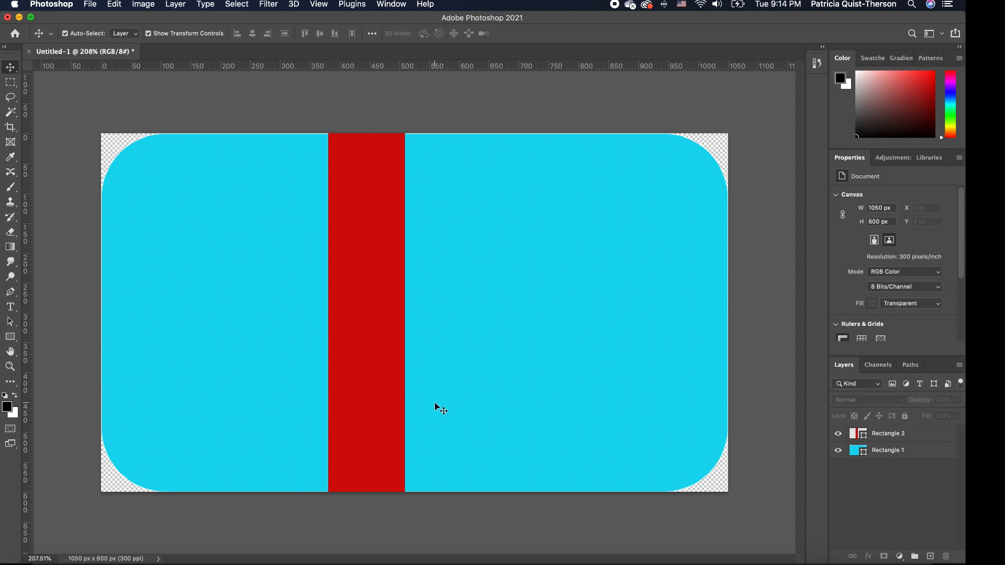
pyautogui.click(671, 197)
pyautogui.click(872, 293)
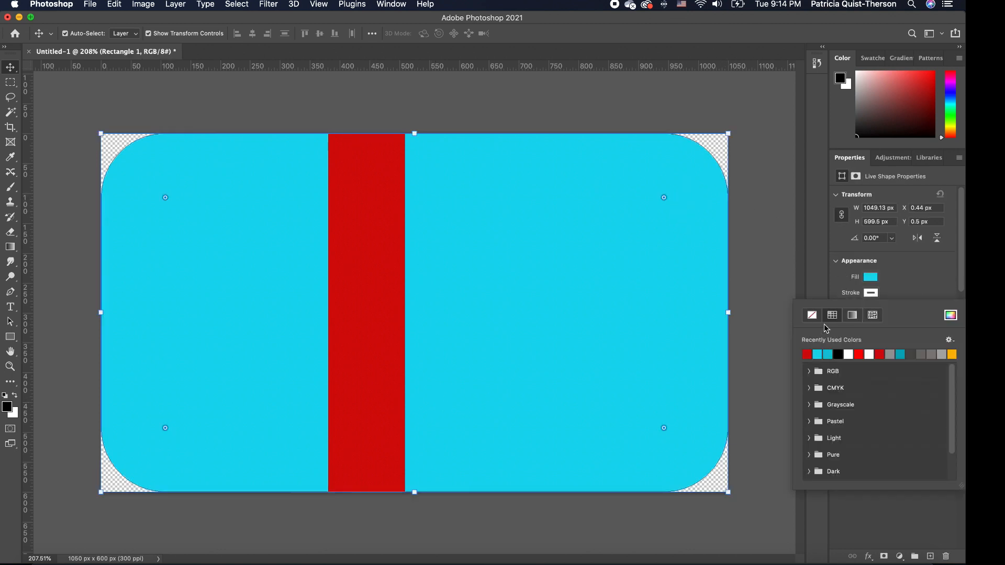
pyautogui.click(814, 317)
pyautogui.click(940, 273)
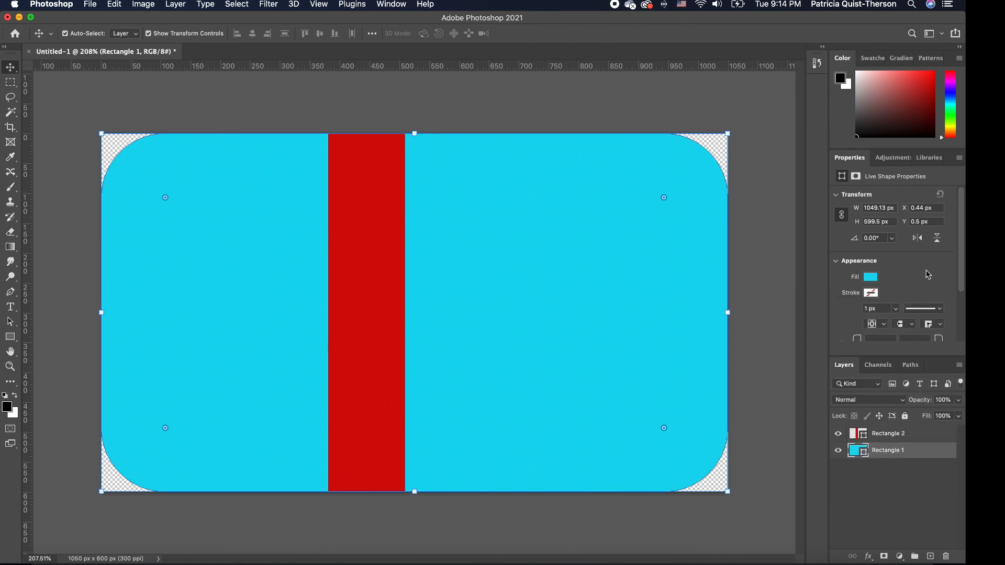
pyautogui.click(747, 168)
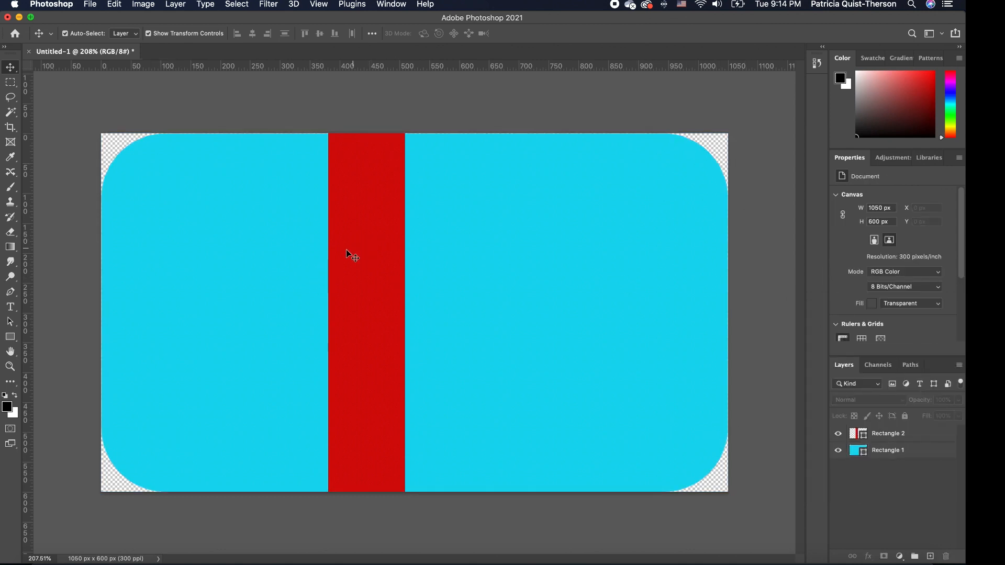
# Tilt the red bar about ten degrees and stretch it taller past the card edges.
pyautogui.click(373, 266)
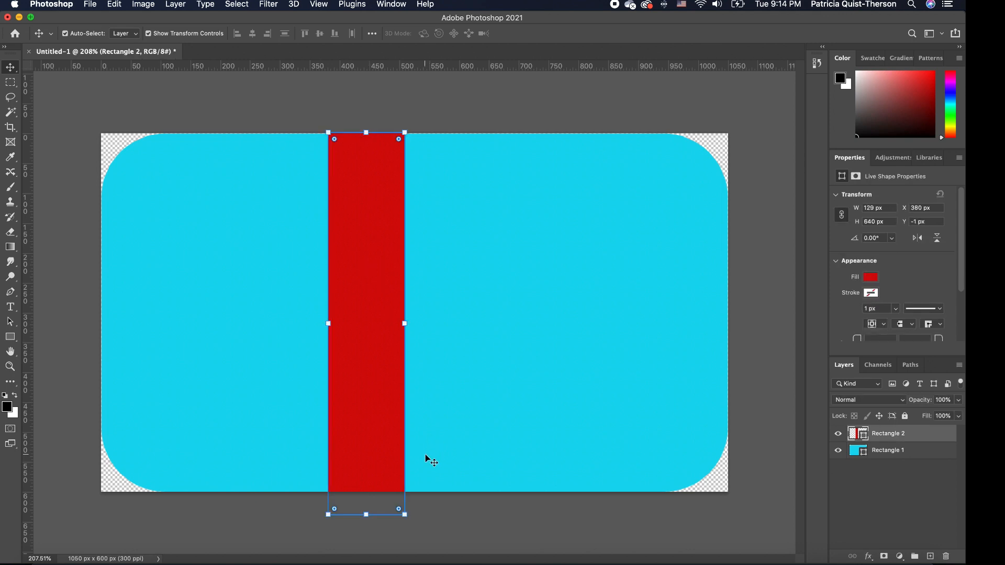
pyautogui.click(410, 527)
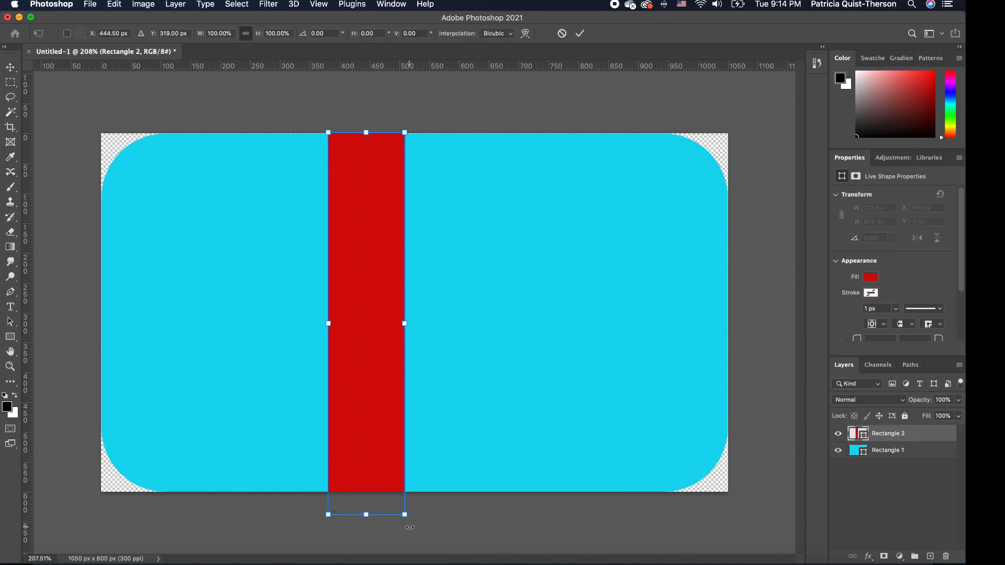
pyautogui.moveTo(410, 527); pyautogui.dragTo(465, 529)
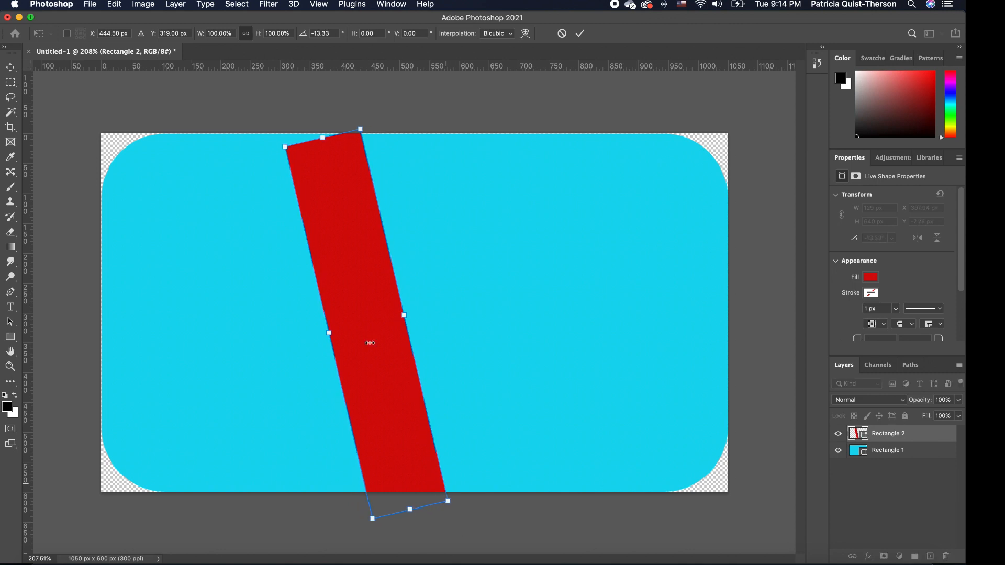
pyautogui.moveTo(323, 138); pyautogui.dragTo(310, 88)
pyautogui.press('Return')
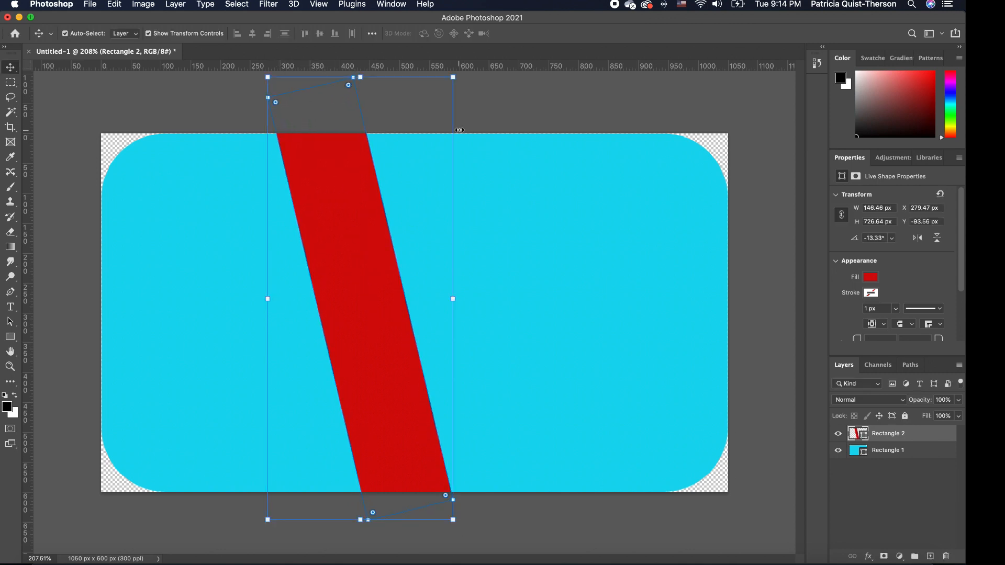
pyautogui.click(494, 115)
pyautogui.click(363, 185)
# Rotate the red bar further into a diagonal and shift it down and right.
pyautogui.press('super+t')
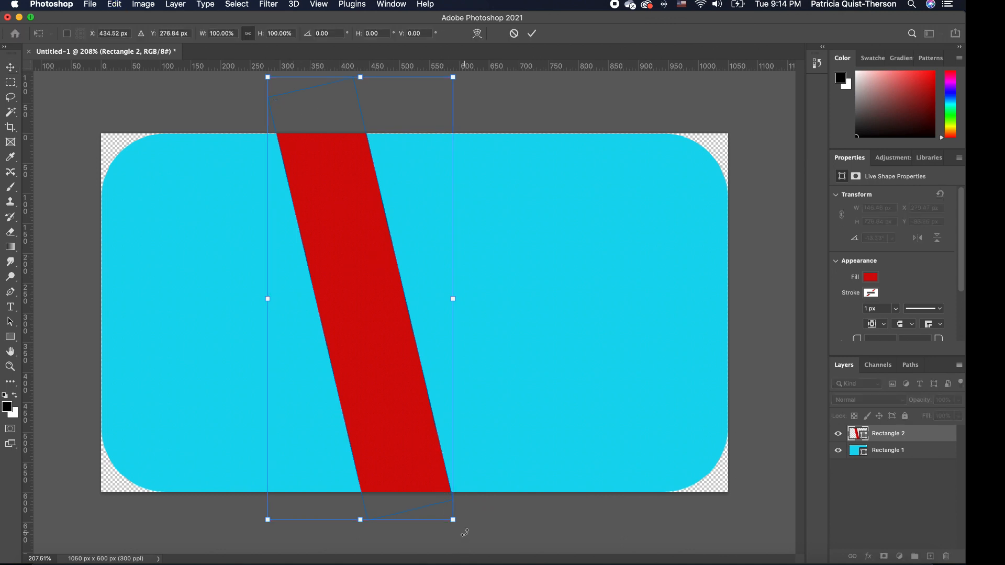
pyautogui.moveTo(461, 528); pyautogui.dragTo(494, 519)
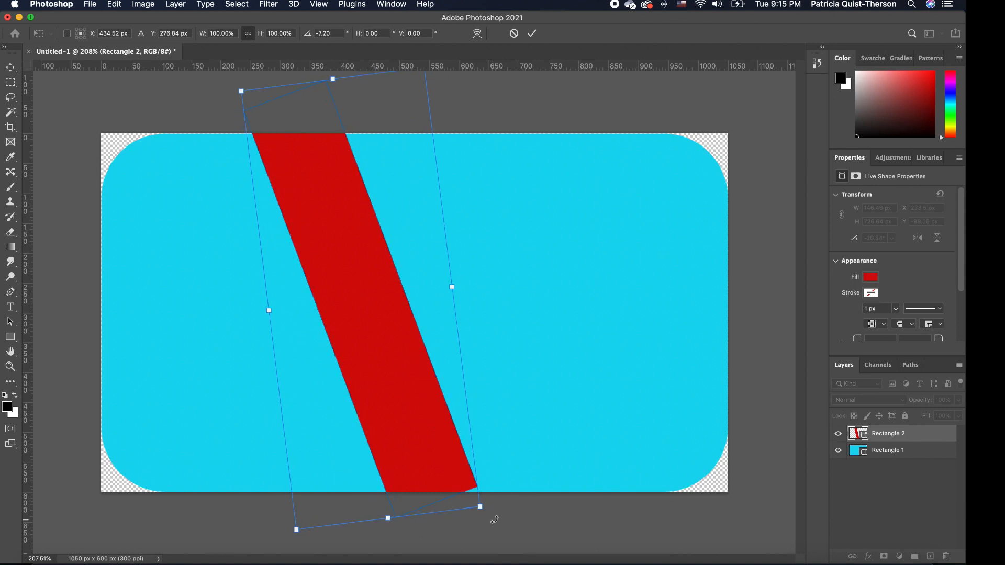
pyautogui.moveTo(410, 421); pyautogui.dragTo(428, 440)
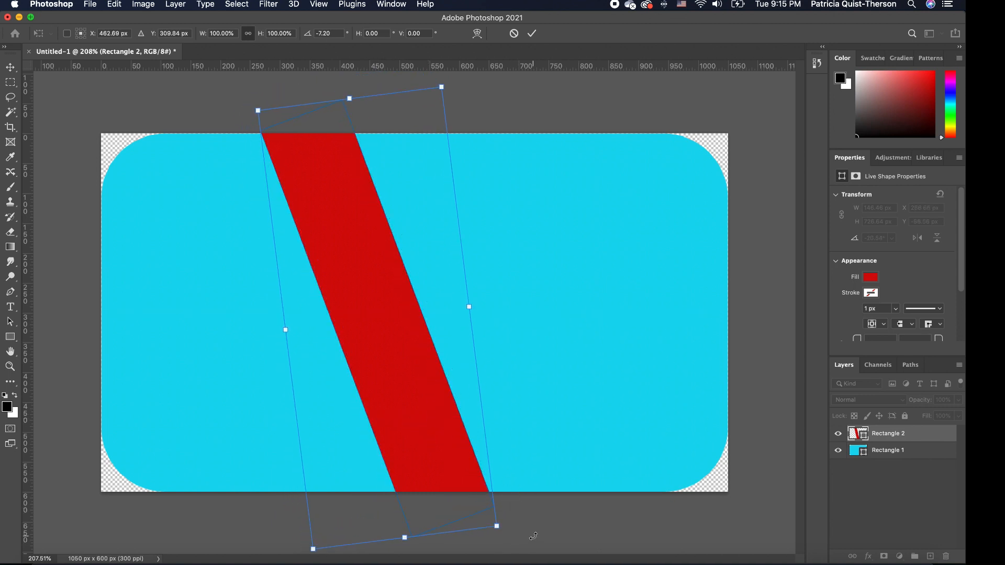
pyautogui.press('Return')
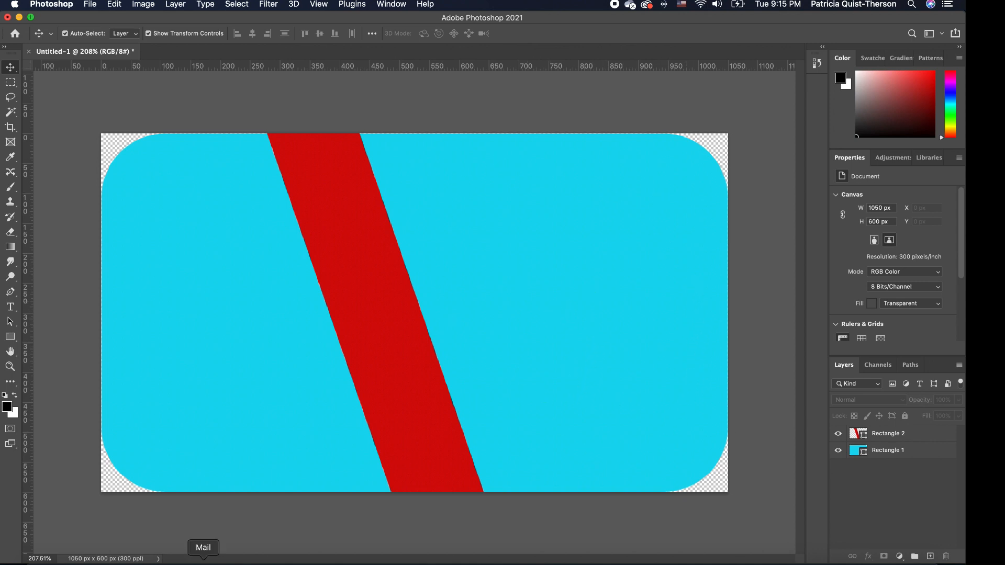
pyautogui.click(42, 550)
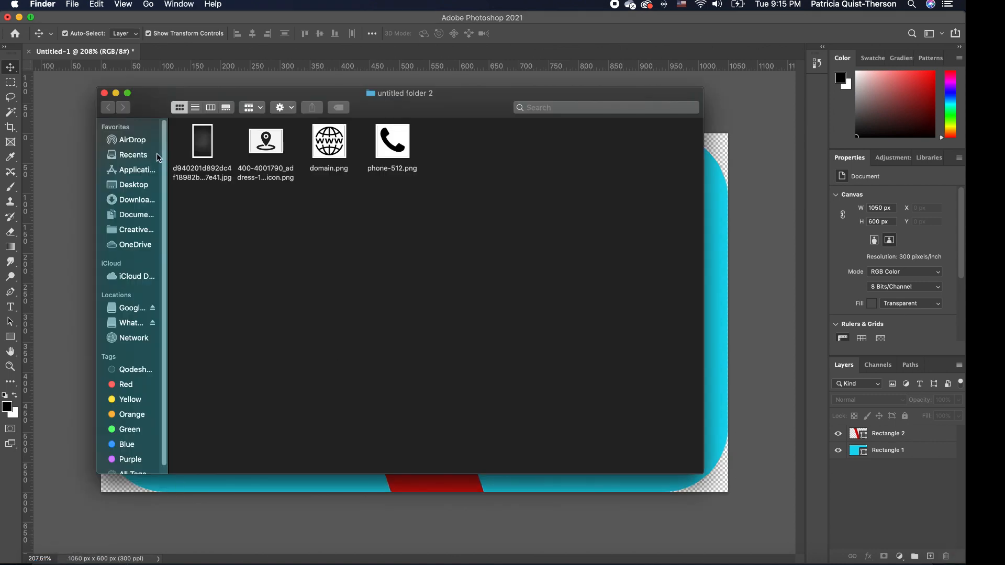
# Place the dark texture image, rotate it −90° to landscape, scale it to 1152 × 650 px, and slide it right.
pyautogui.moveTo(203, 139); pyautogui.dragTo(731, 269)
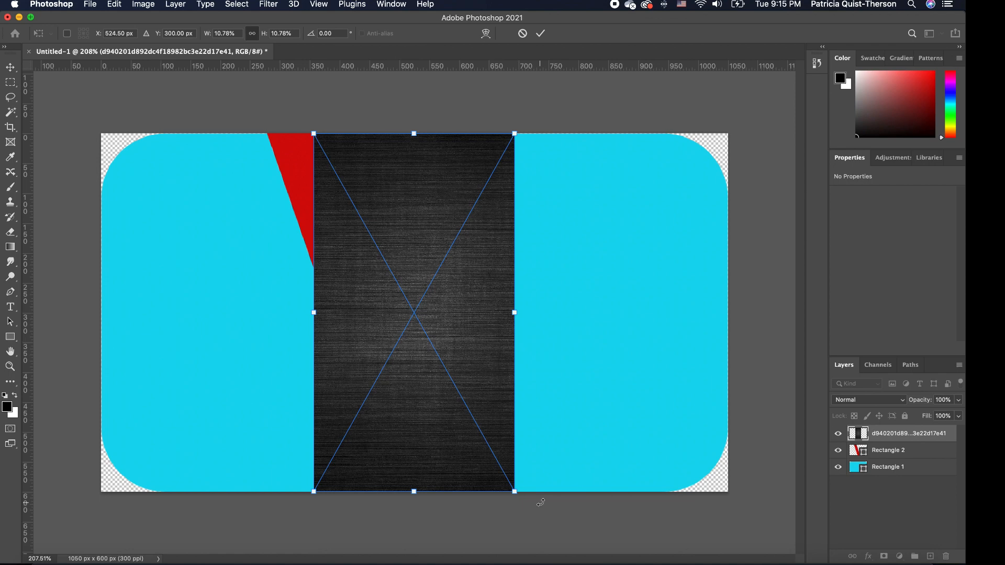
pyautogui.moveTo(541, 502); pyautogui.dragTo(581, 215)
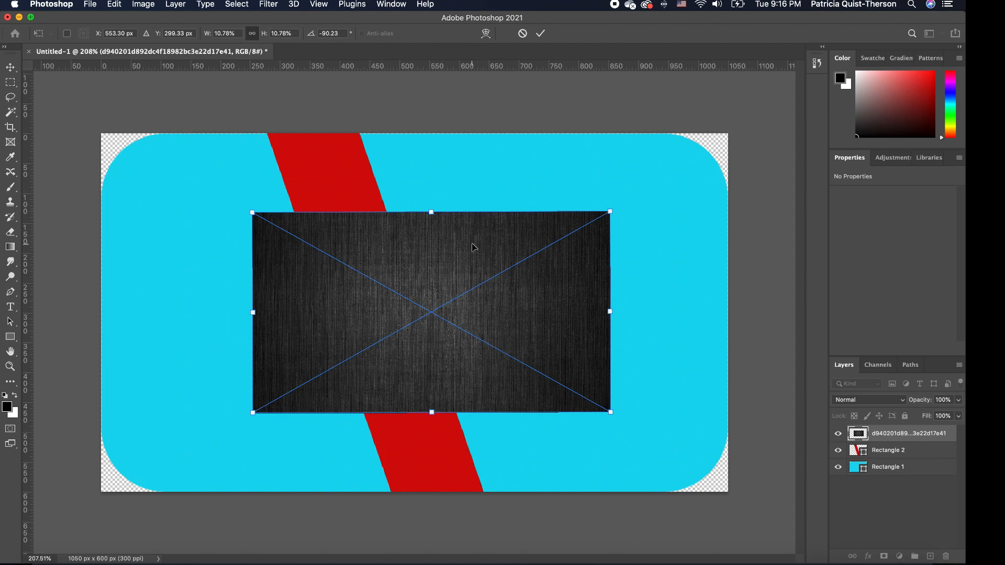
pyautogui.press('Return')
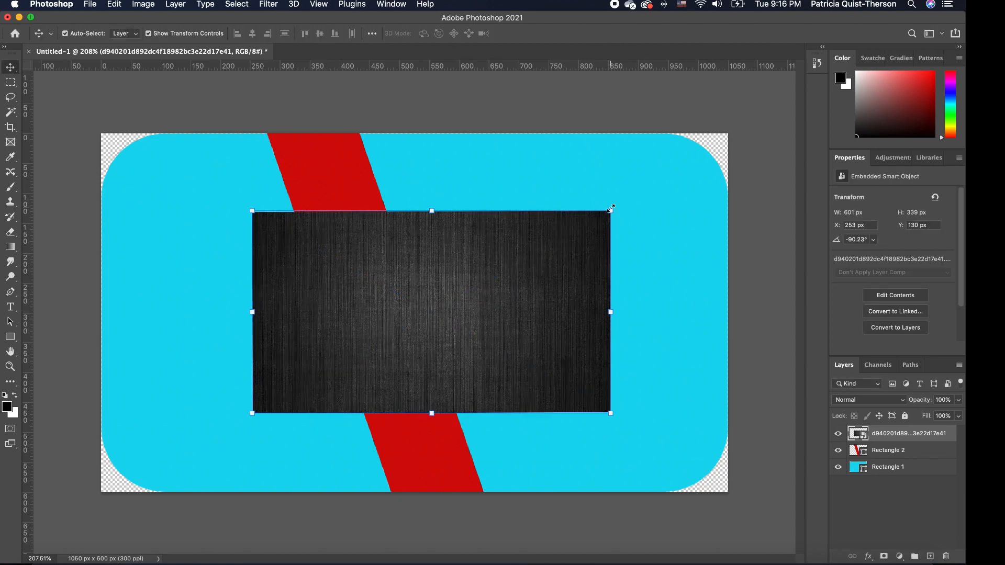
pyautogui.moveTo(611, 209); pyautogui.dragTo(781, 114)
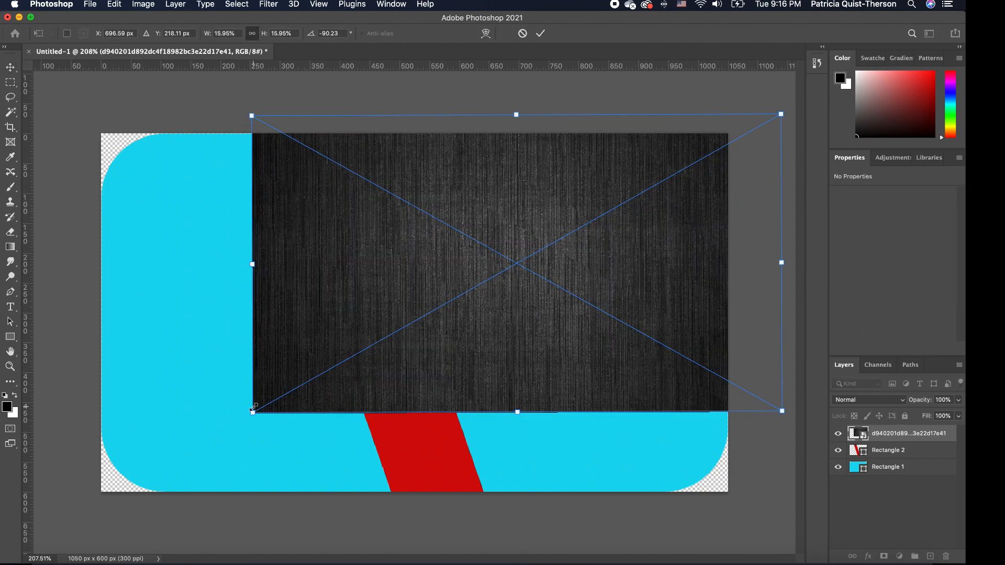
pyautogui.moveTo(254, 407); pyautogui.dragTo(95, 501)
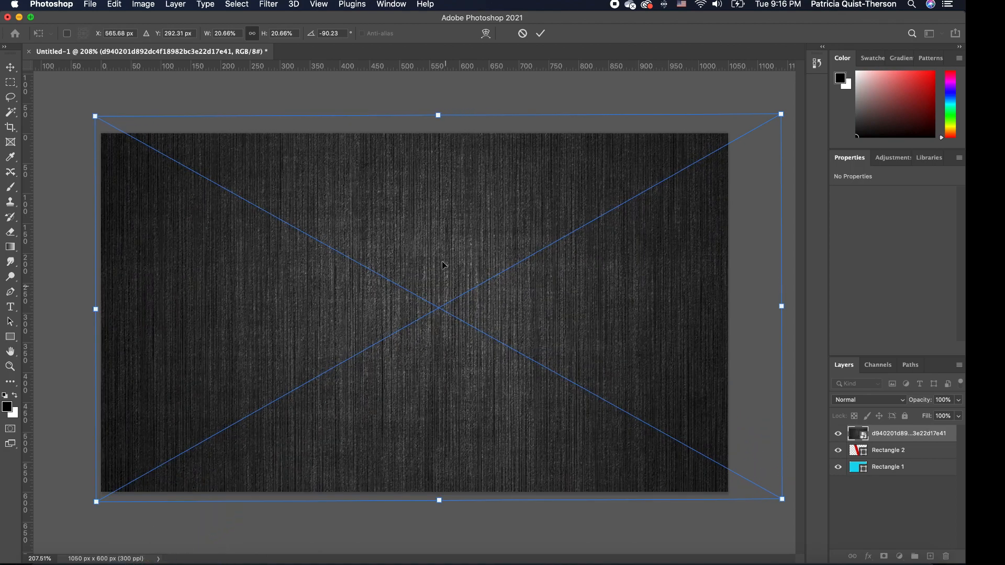
pyautogui.press('Return')
pyautogui.moveTo(322, 339); pyautogui.dragTo(495, 343)
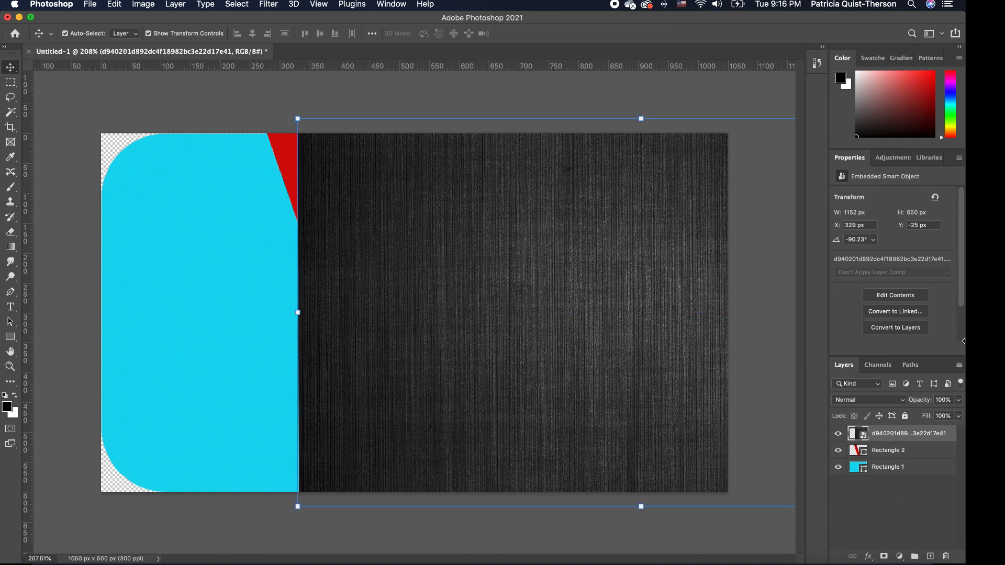
# Lower the texture layer to 76% opacity and load the rounded card shape as a selection.
pyautogui.click(958, 400)
pyautogui.moveTo(957, 413); pyautogui.dragTo(945, 416)
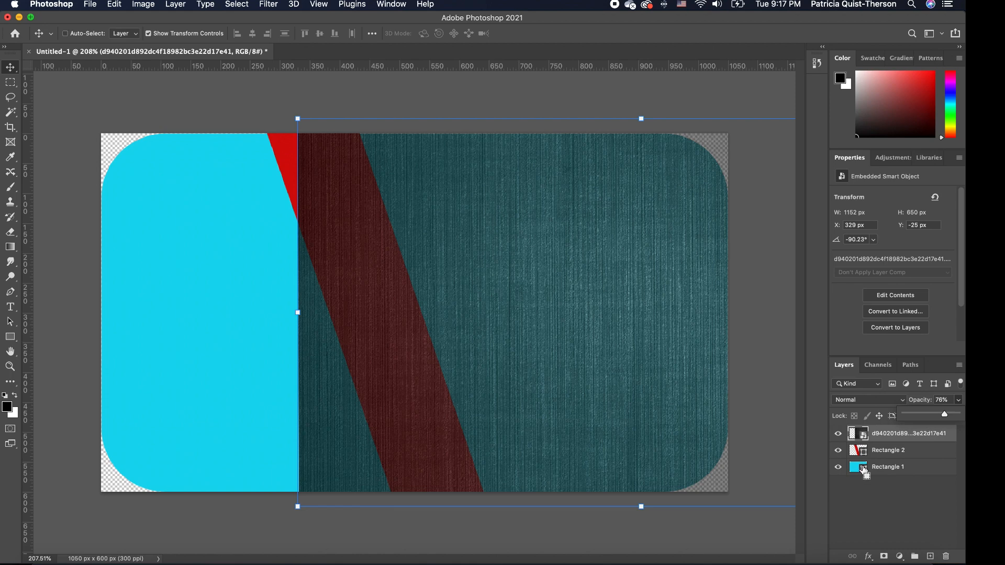
pyautogui.keyDown('super'); pyautogui.click(865, 470); pyautogui.keyUp('super')
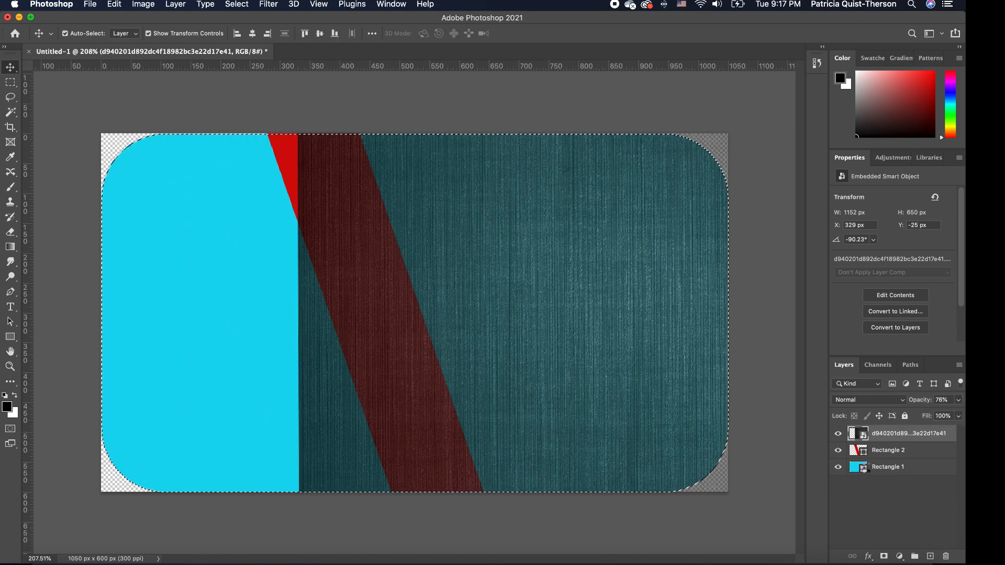
pyautogui.rightClick(566, 287)
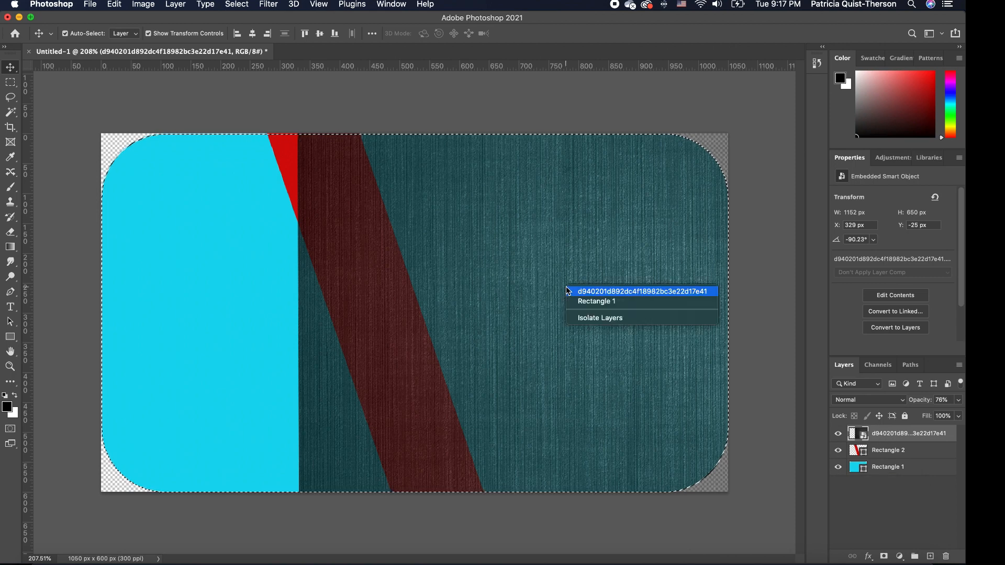
pyautogui.click(513, 294)
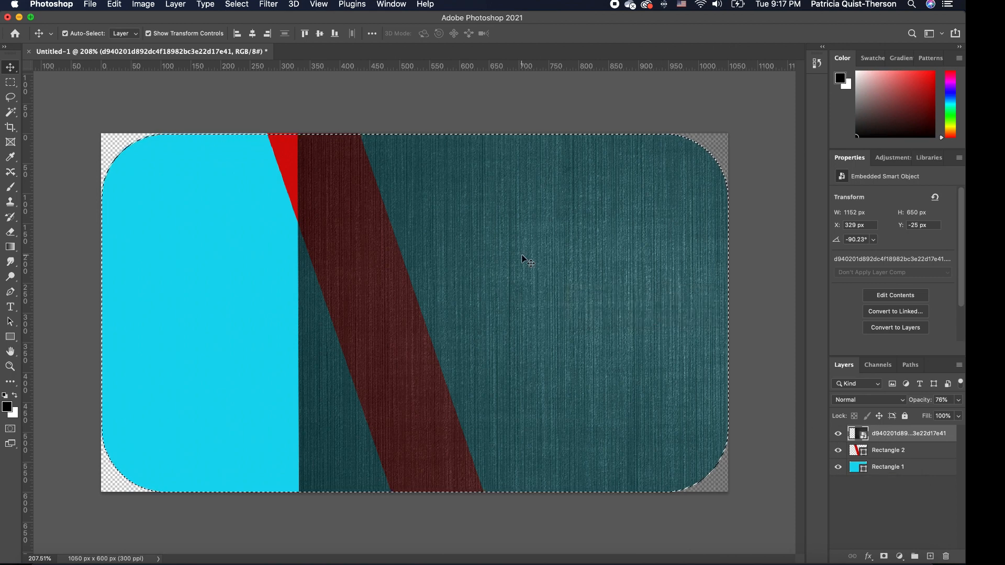
# Copy the selected texture to Layer 1, hide the original, and move Layer 1 below the red band.
pyautogui.click(11, 99)
pyautogui.click(12, 100)
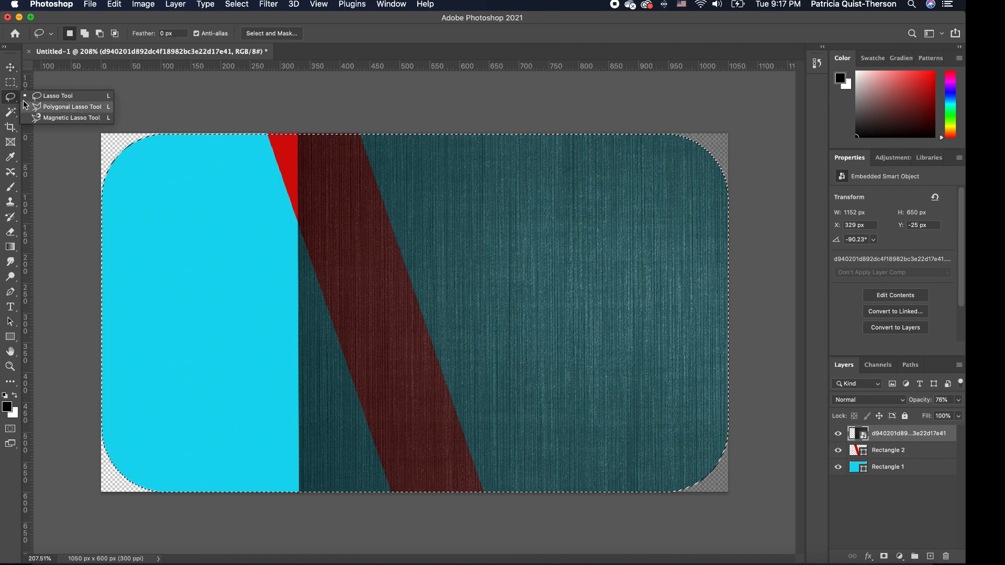
pyautogui.rightClick(511, 236)
pyautogui.click(565, 315)
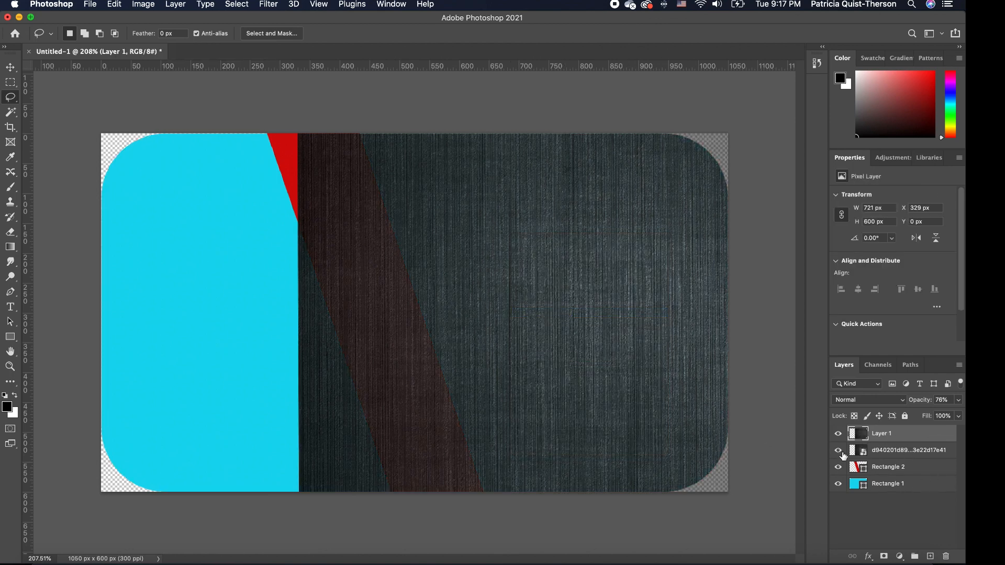
pyautogui.click(840, 451)
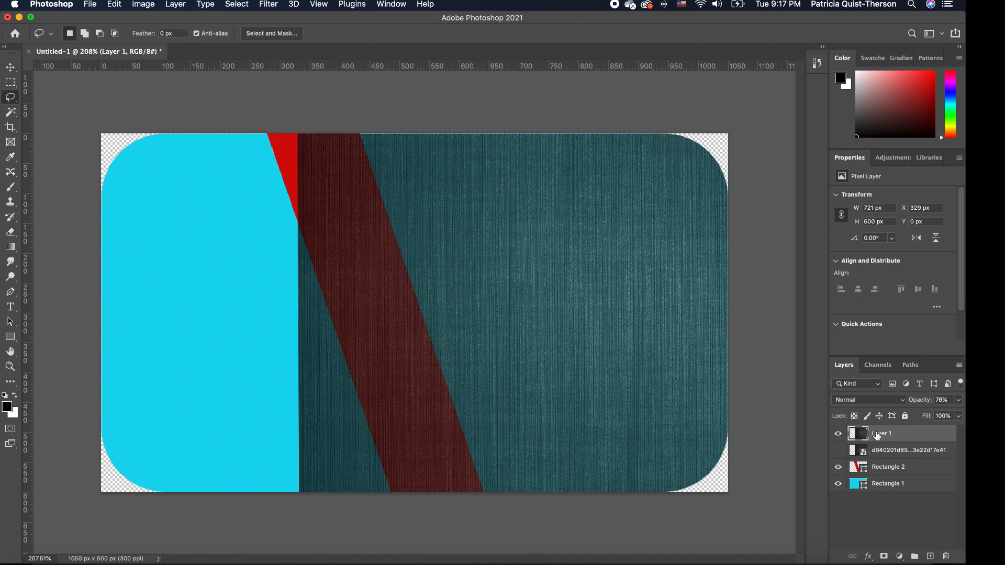
pyautogui.moveTo(911, 436); pyautogui.dragTo(911, 476)
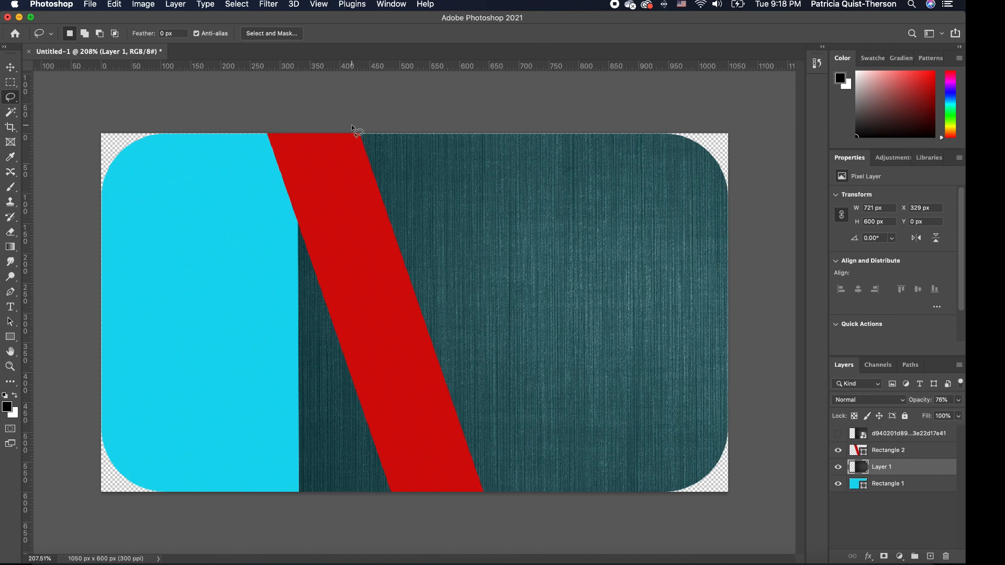
# Polygon-select the texture strip left of the red band, erase it, and deselect.
pyautogui.click(11, 97)
pyautogui.click(46, 106)
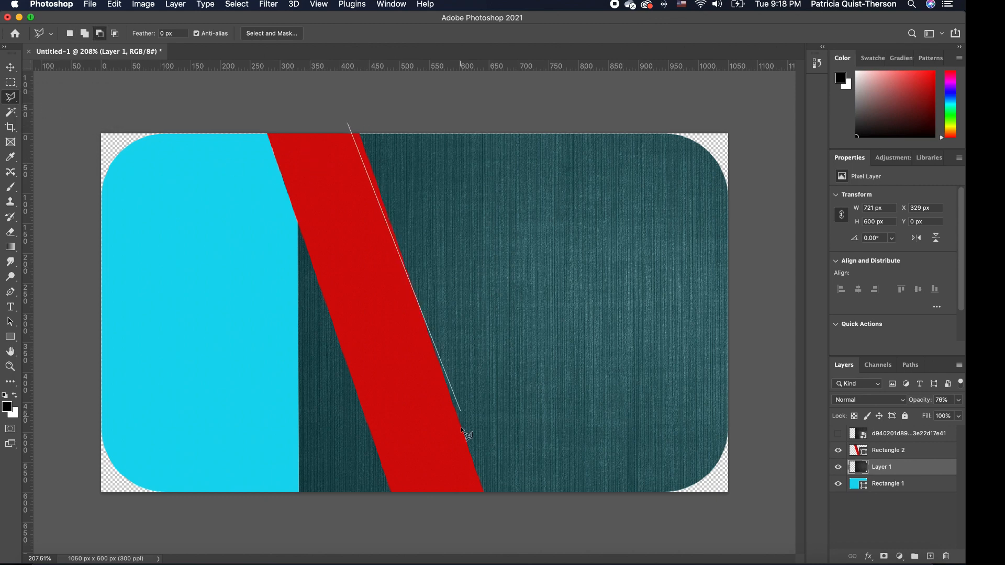
pyautogui.click(487, 520)
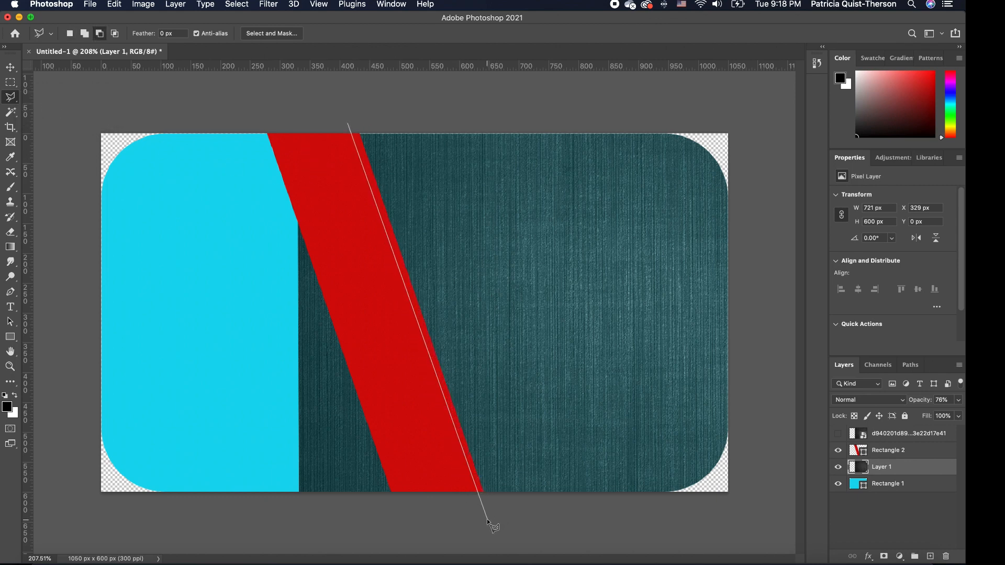
pyautogui.click(255, 518)
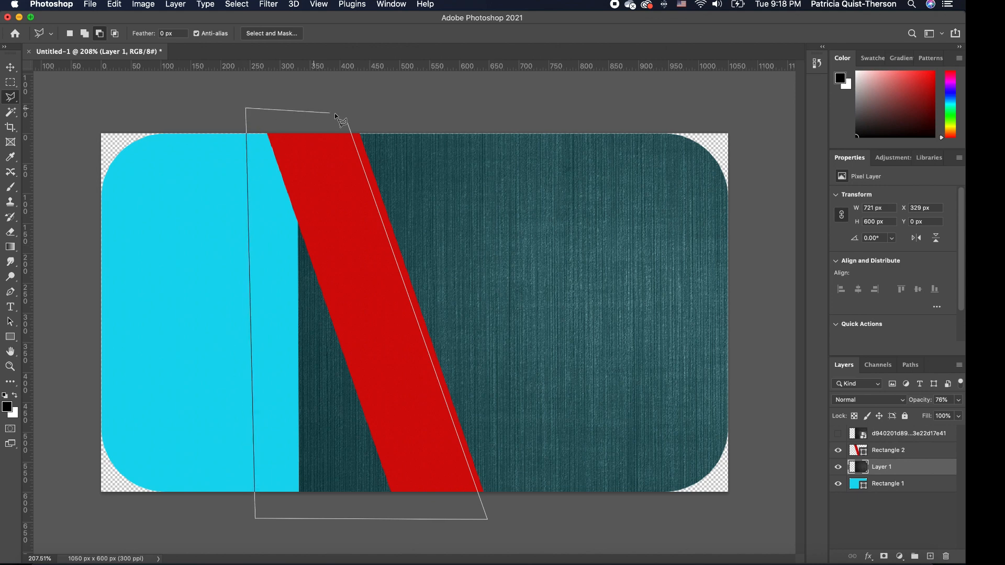
pyautogui.click(347, 123)
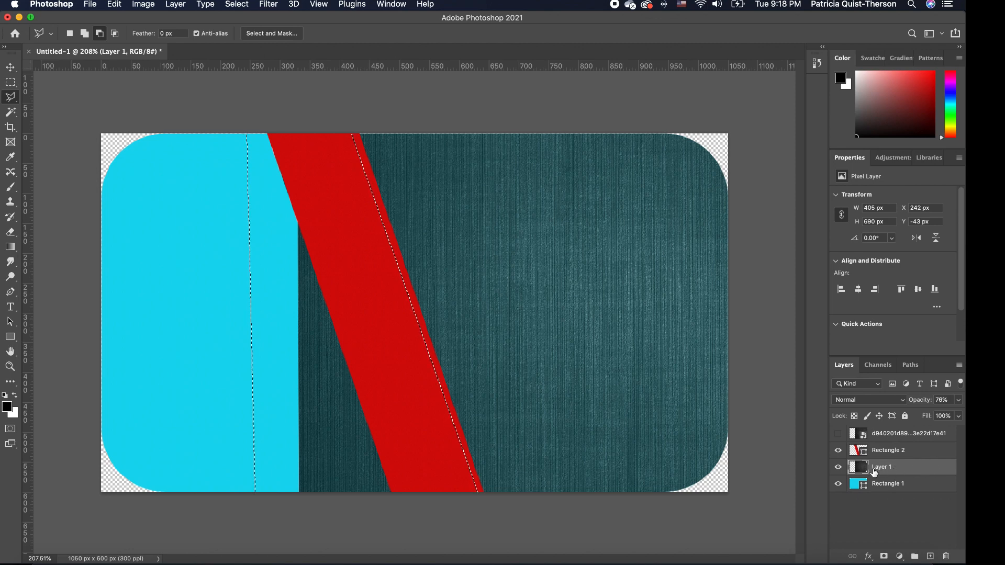
pyautogui.click(11, 190)
pyautogui.click(10, 232)
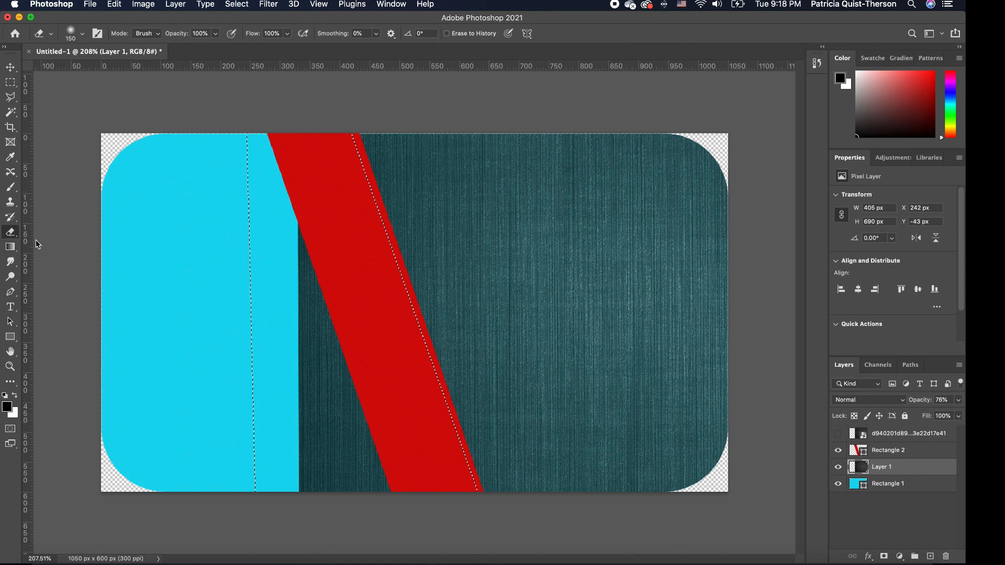
pyautogui.moveTo(356, 461)
pyautogui.mouseDown()
pyautogui.moveTo(337, 213)
pyautogui.moveTo(320, 340)
pyautogui.moveTo(349, 127)
pyautogui.moveTo(320, 413)
pyautogui.mouseUp()
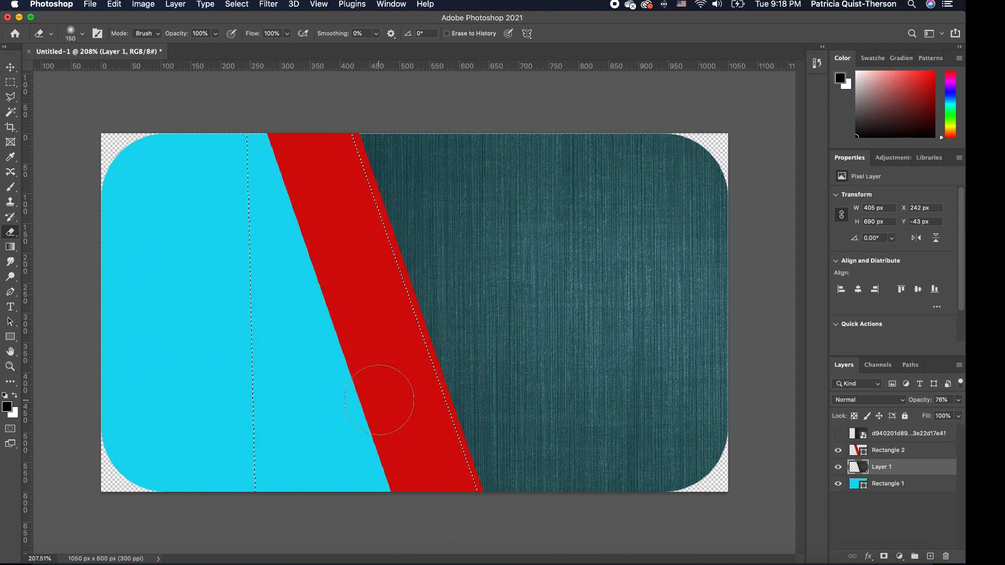
pyautogui.press('super+d')
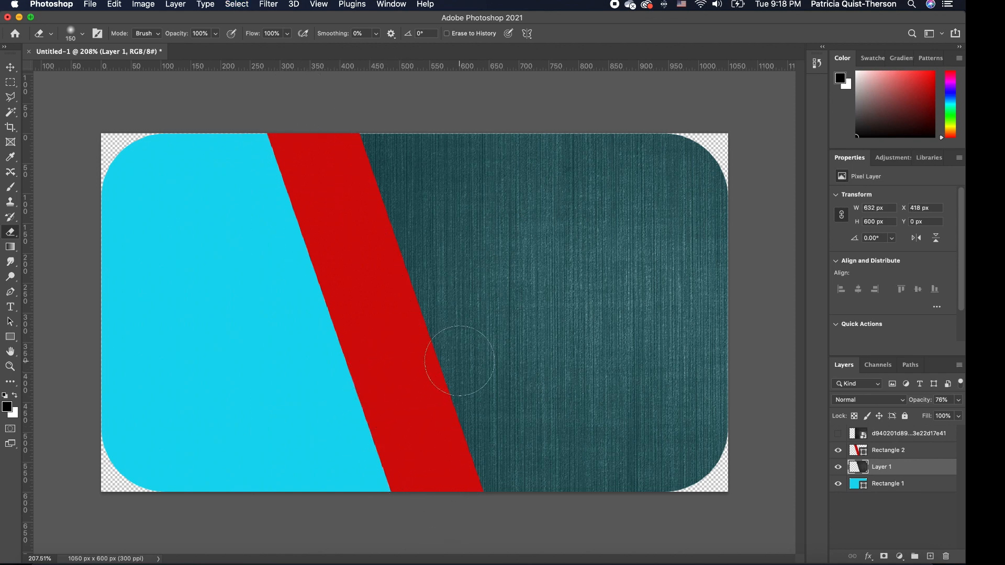
# Lower Layer 1's opacity to about 60%.
pyautogui.click(10, 68)
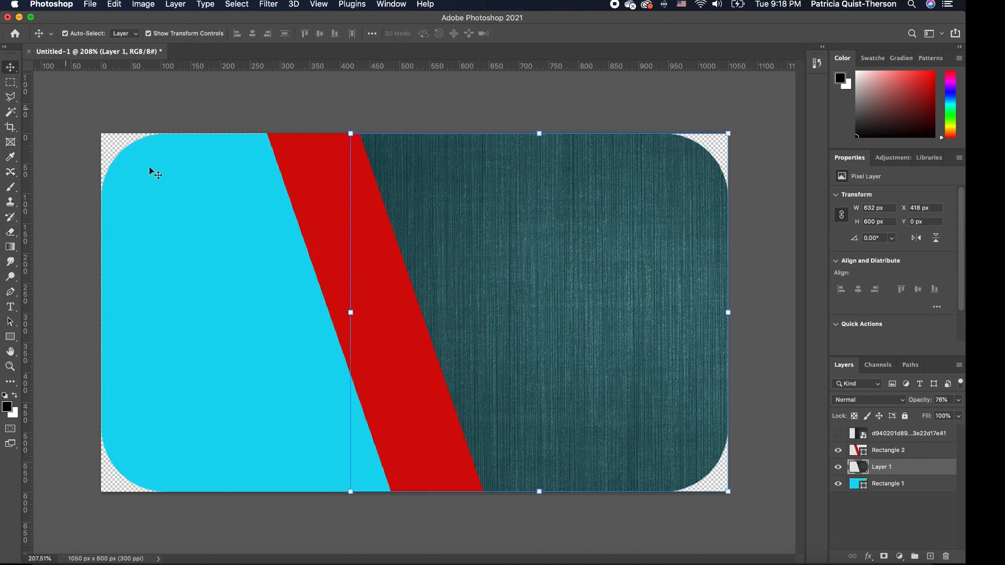
pyautogui.click(474, 256)
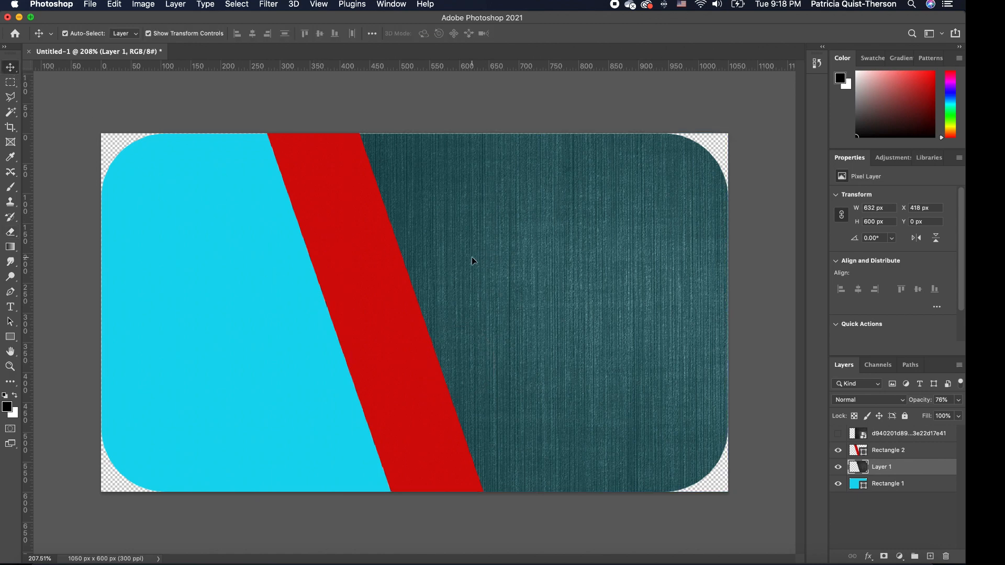
pyautogui.click(960, 401)
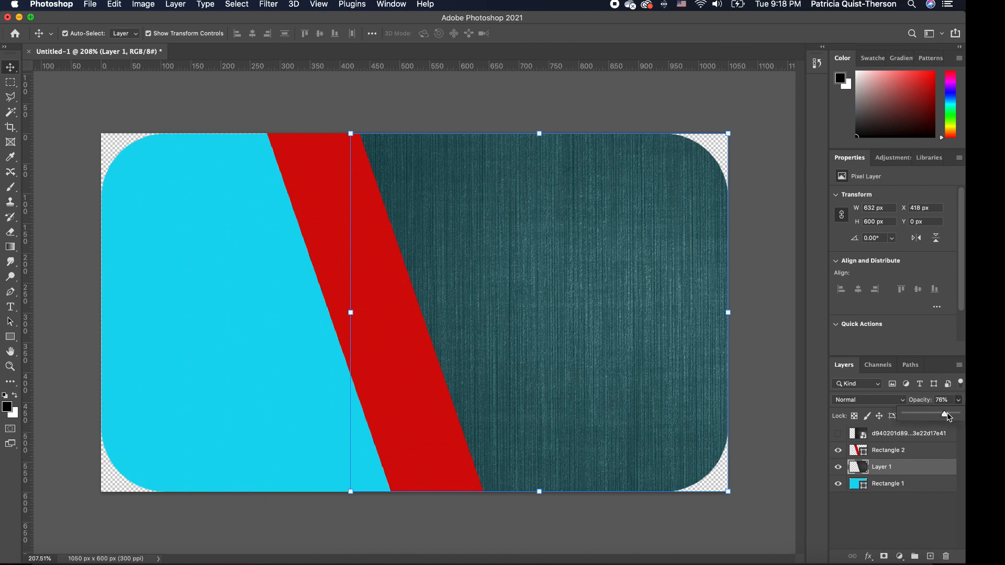
pyautogui.moveTo(947, 412); pyautogui.dragTo(937, 419)
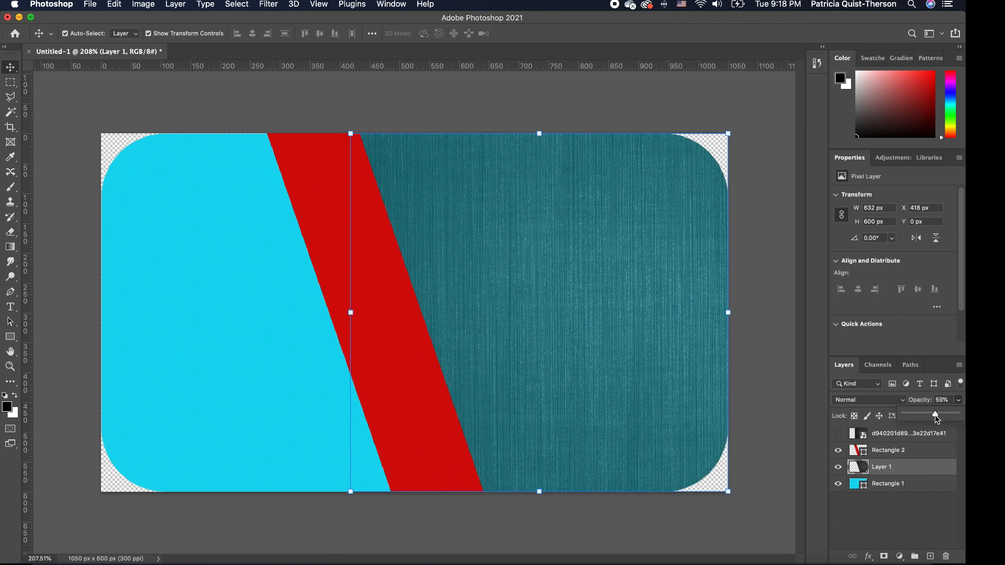
pyautogui.click(586, 116)
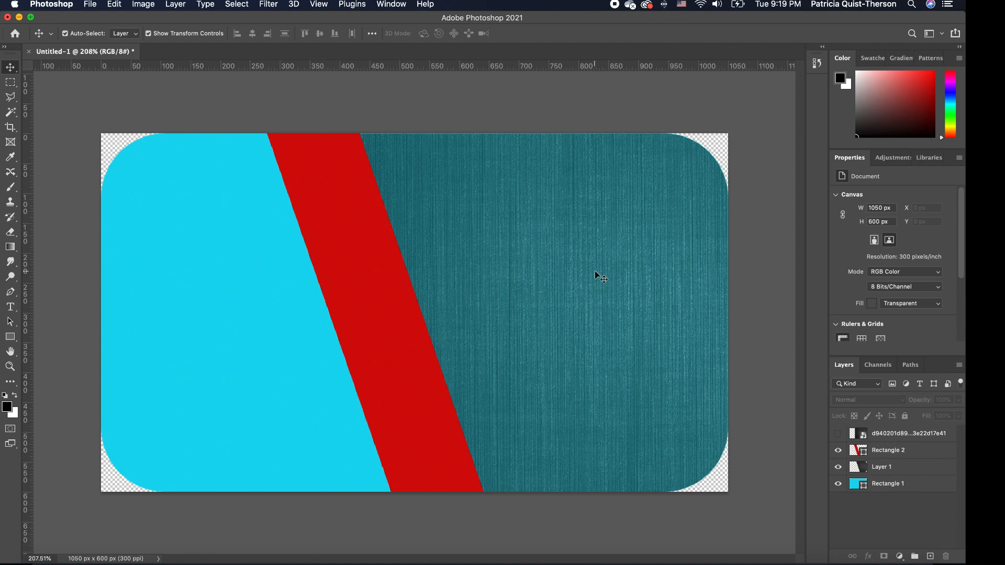
# Draw a wide grey rectangle across the card centre and enlarge it toward the top right.
pyautogui.click(13, 340)
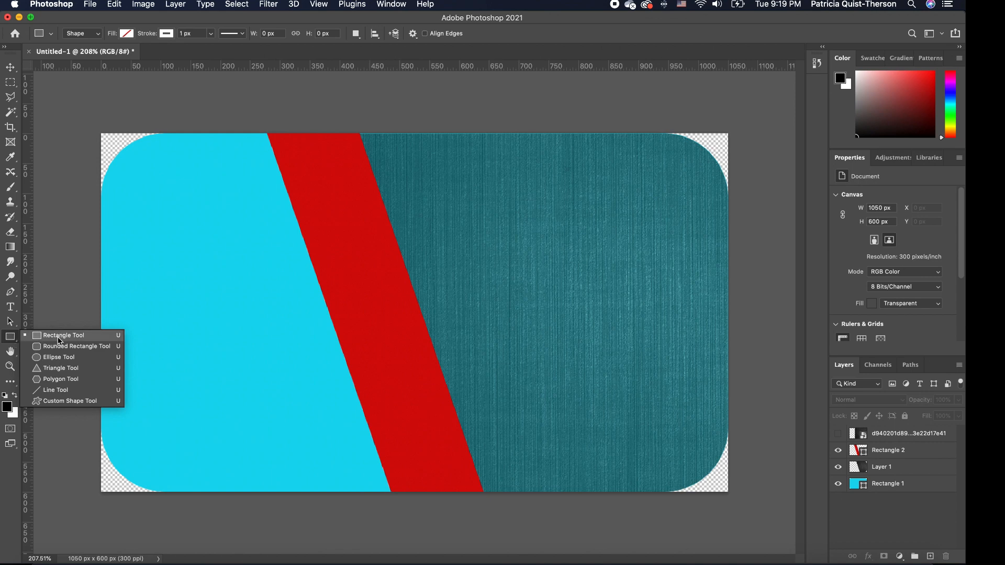
pyautogui.click(59, 341)
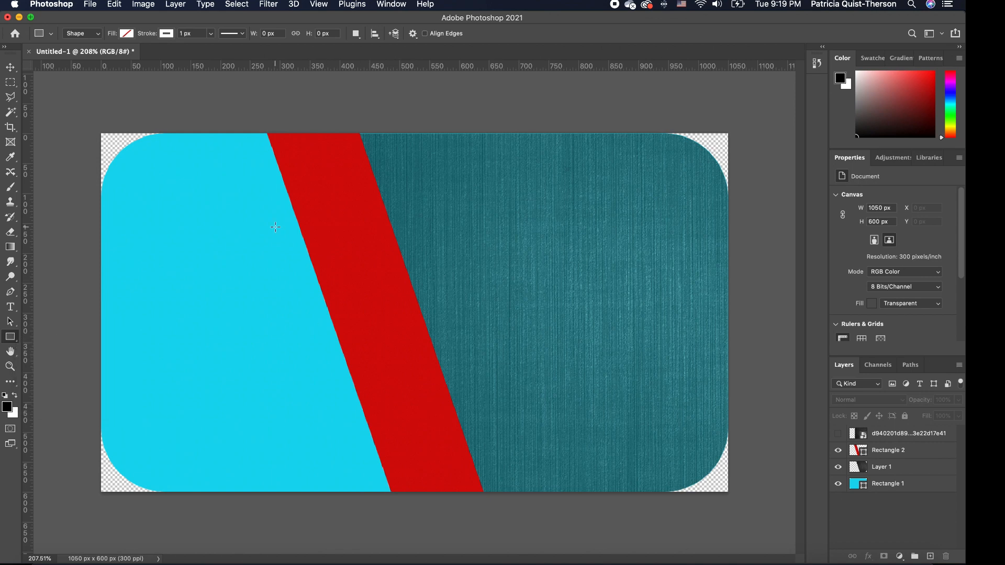
pyautogui.moveTo(225, 218); pyautogui.dragTo(684, 420)
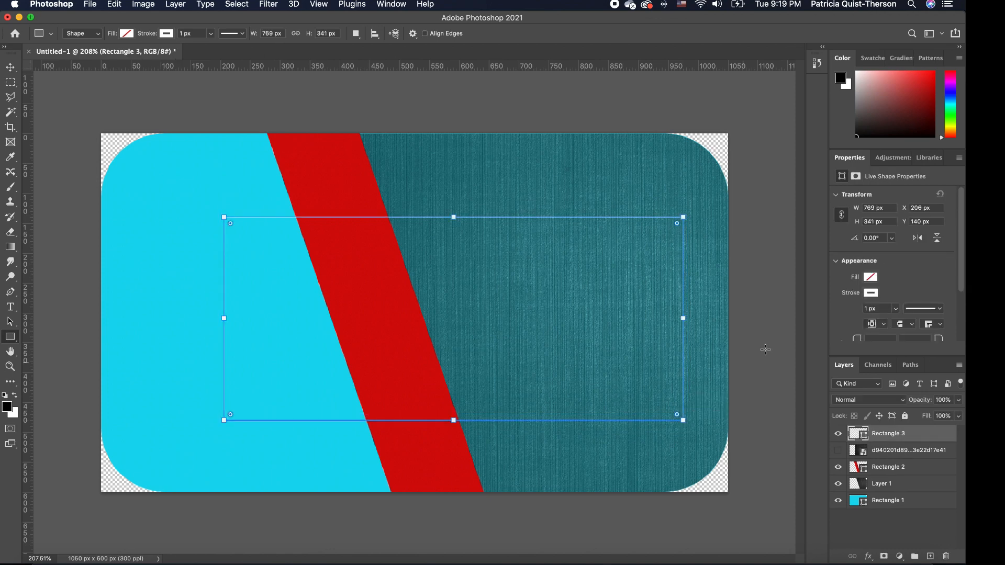
pyautogui.click(871, 278)
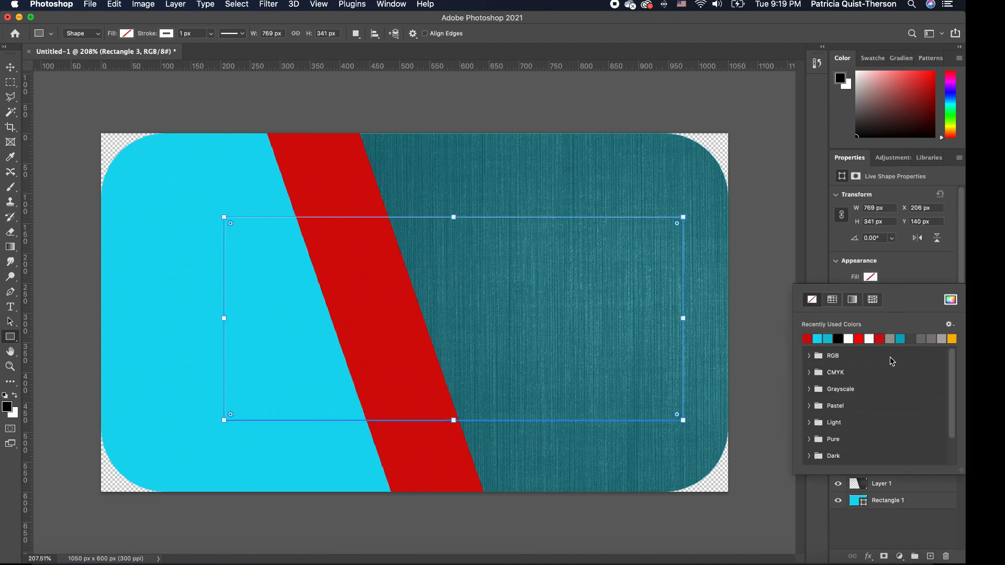
pyautogui.click(925, 337)
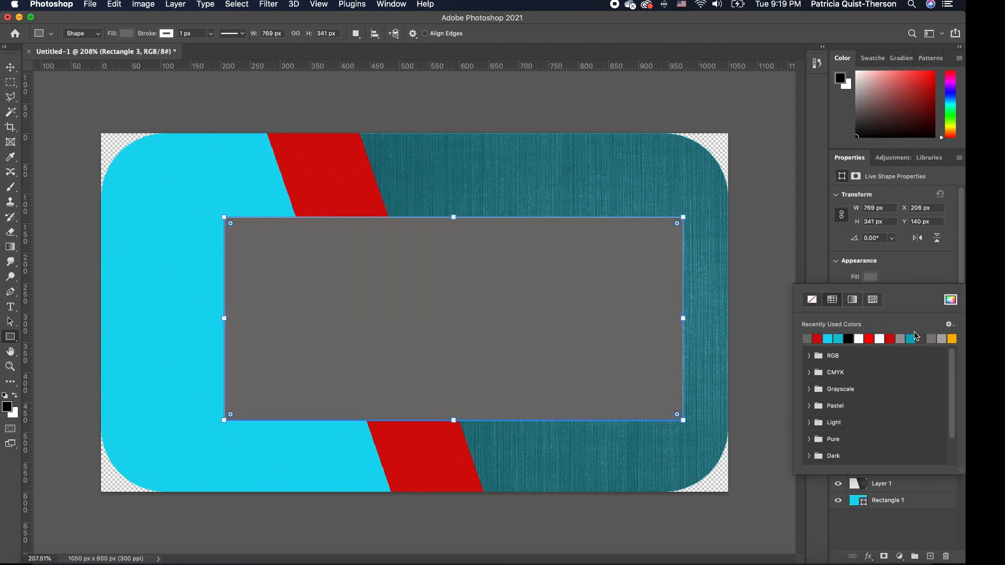
pyautogui.click(951, 300)
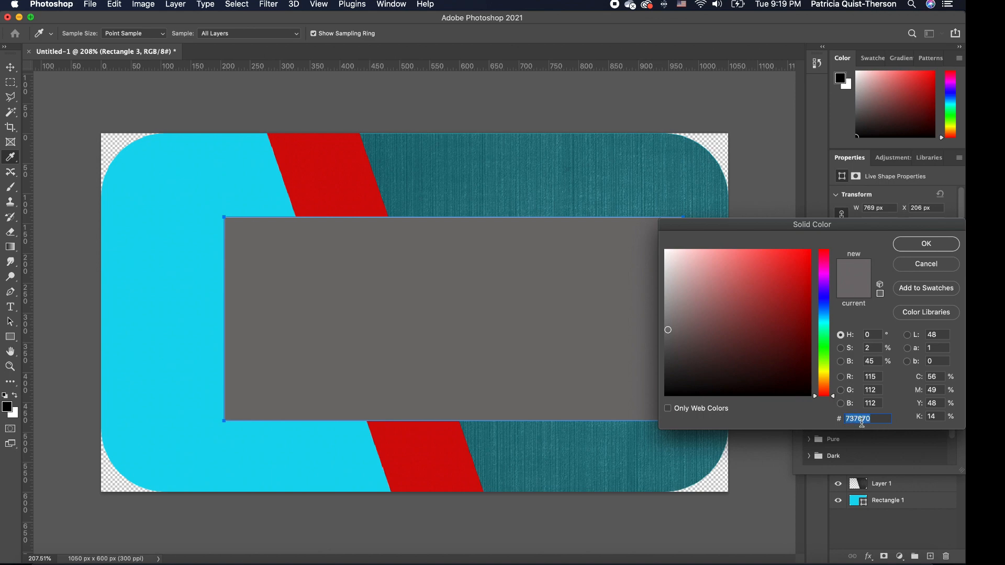
pyautogui.click(928, 245)
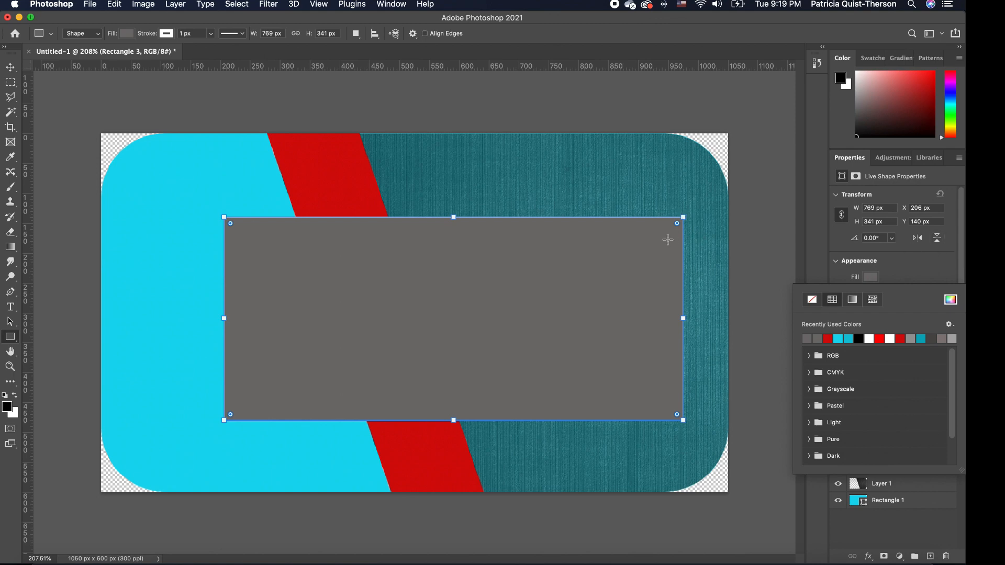
pyautogui.moveTo(684, 216); pyautogui.dragTo(706, 211)
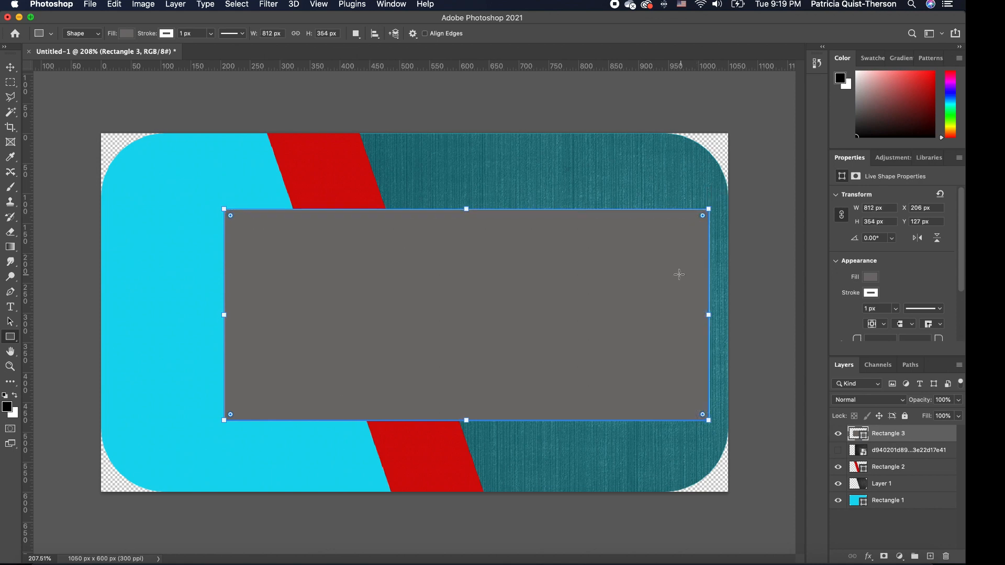
# Change the band's fill to dark grey #4f4c4c.
pyautogui.click(871, 277)
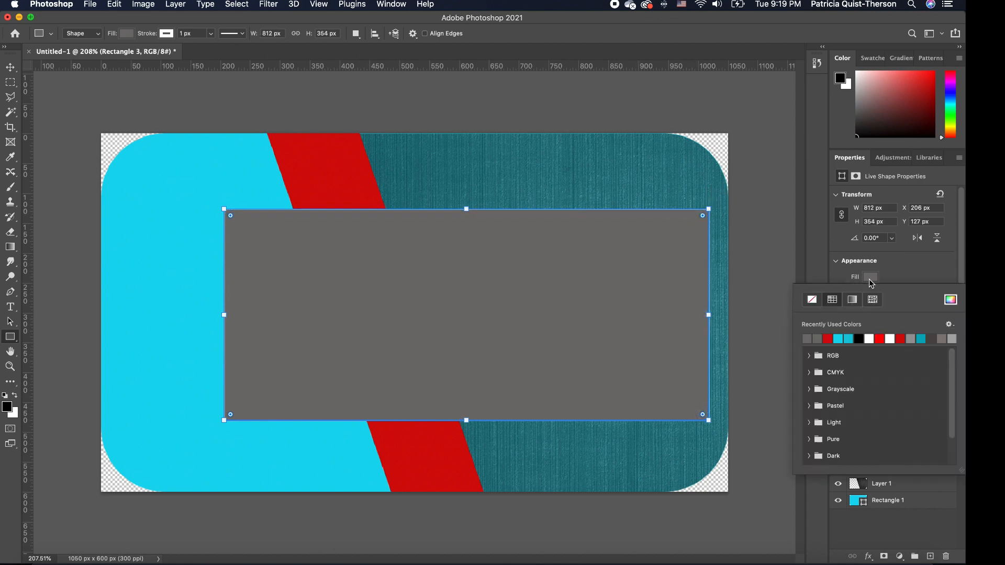
pyautogui.click(937, 337)
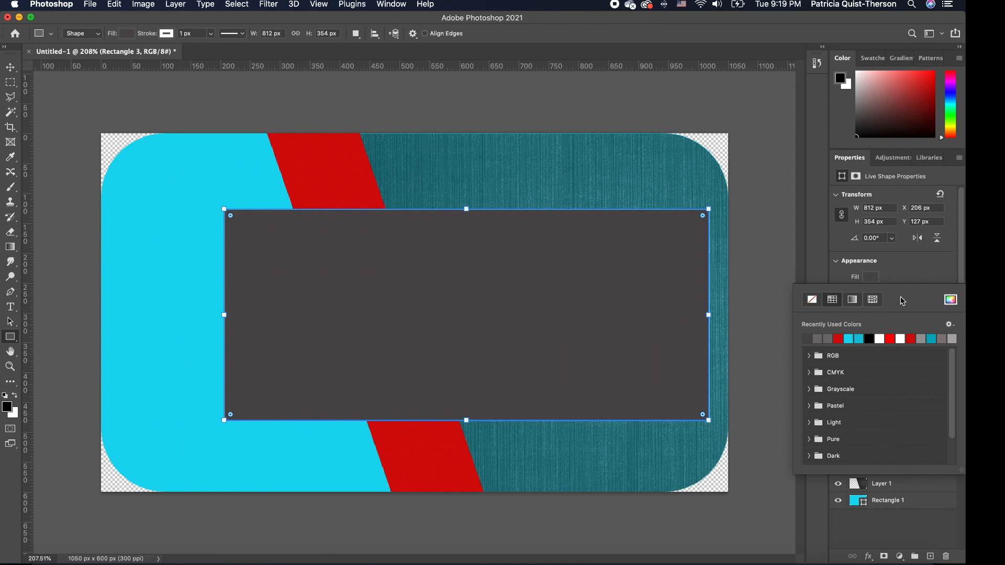
pyautogui.click(950, 300)
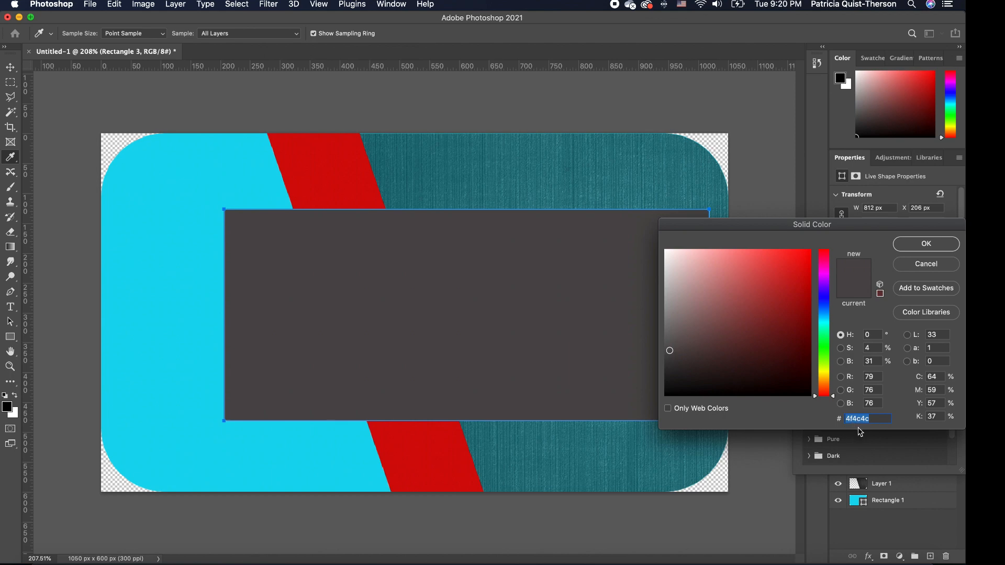
pyautogui.click(926, 244)
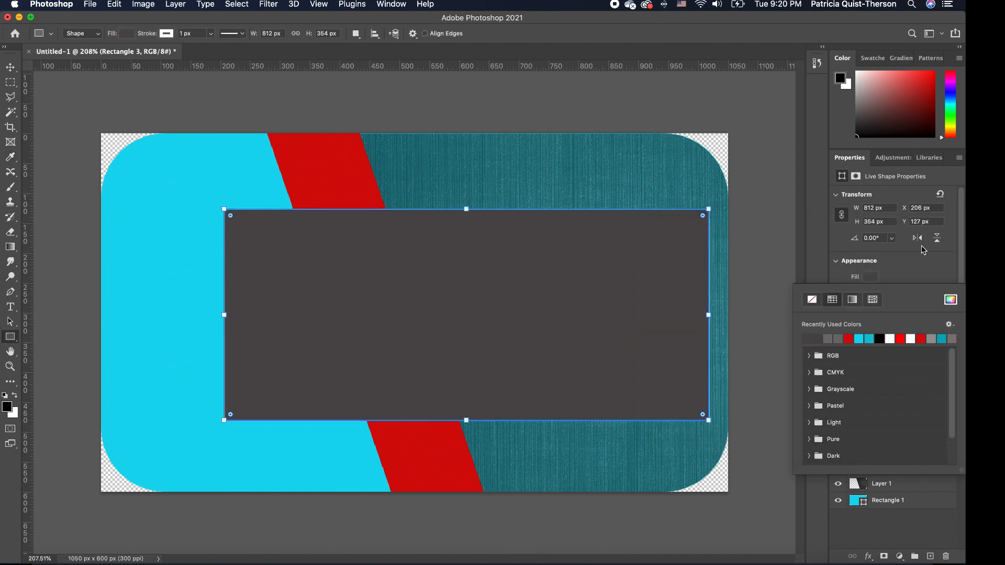
# Move the dark band to the right and slightly down.
pyautogui.click(10, 67)
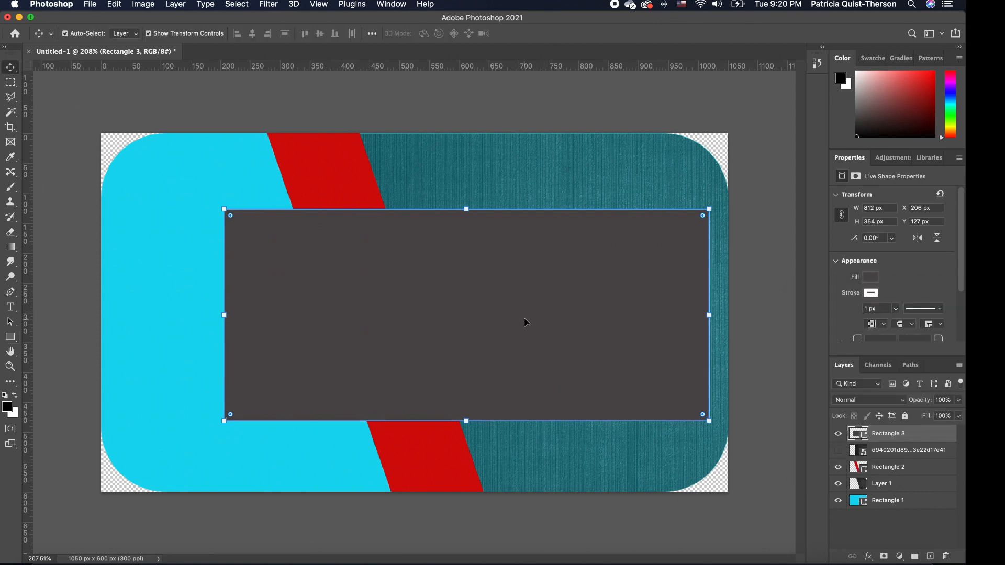
pyautogui.moveTo(524, 318); pyautogui.dragTo(554, 324)
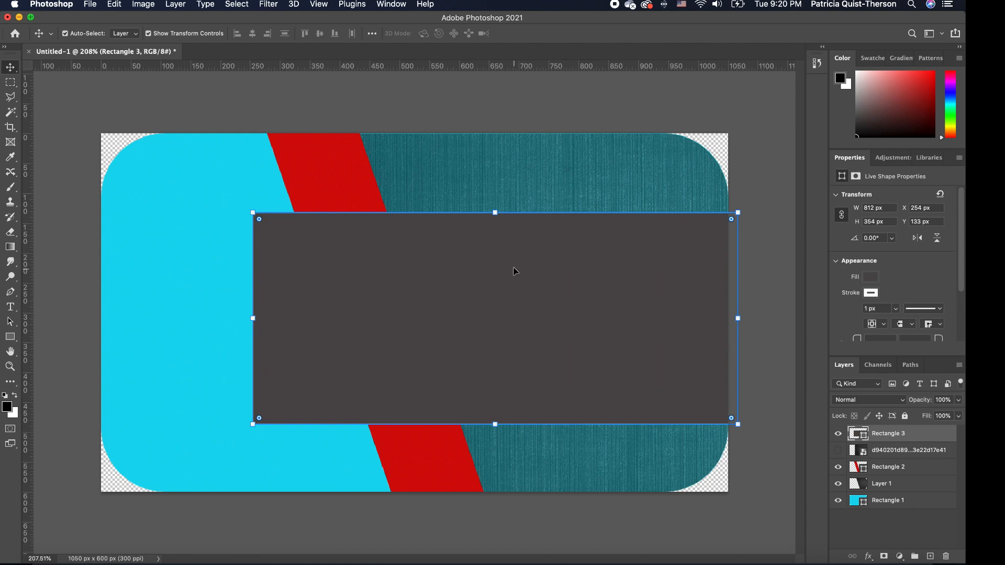
pyautogui.moveTo(606, 312)
pyautogui.mouseDown()
pyautogui.moveTo(608, 325)
pyautogui.moveTo(608, 312)
pyautogui.mouseUp()
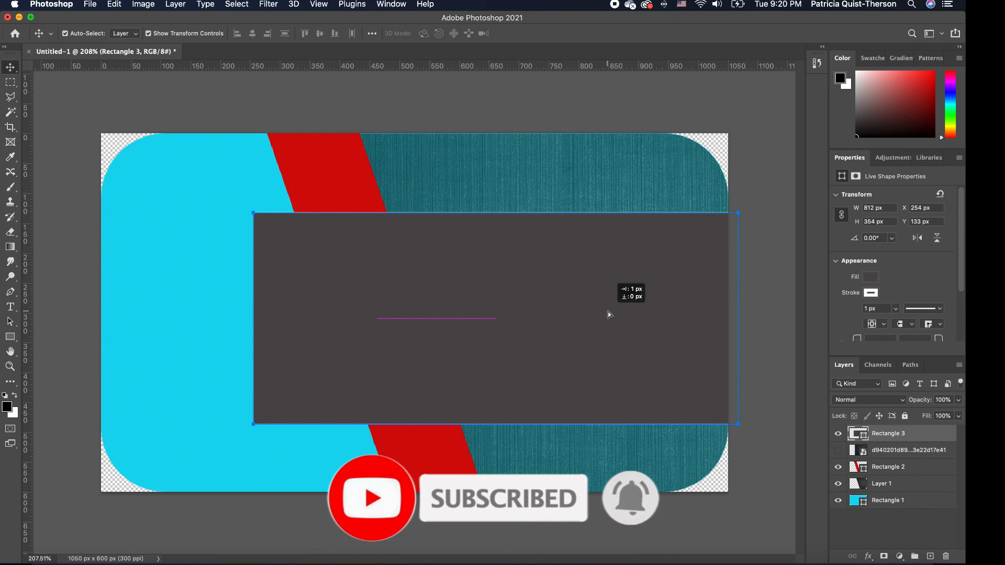
pyautogui.moveTo(608, 312); pyautogui.dragTo(608, 312)
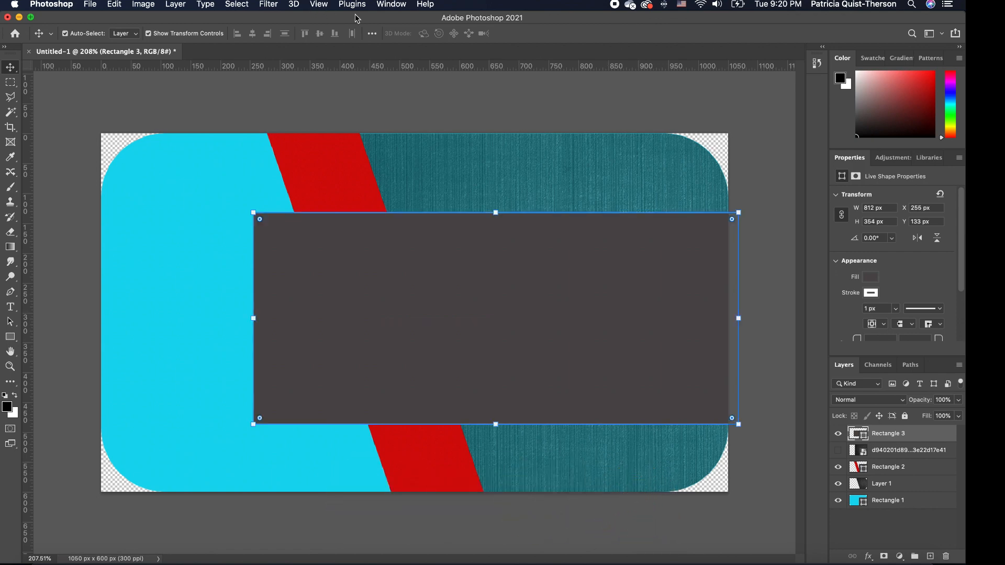
# Reselect the dark band and inspect its stroke colour options.
pyautogui.click(392, 4)
pyautogui.moveTo(316, 5)
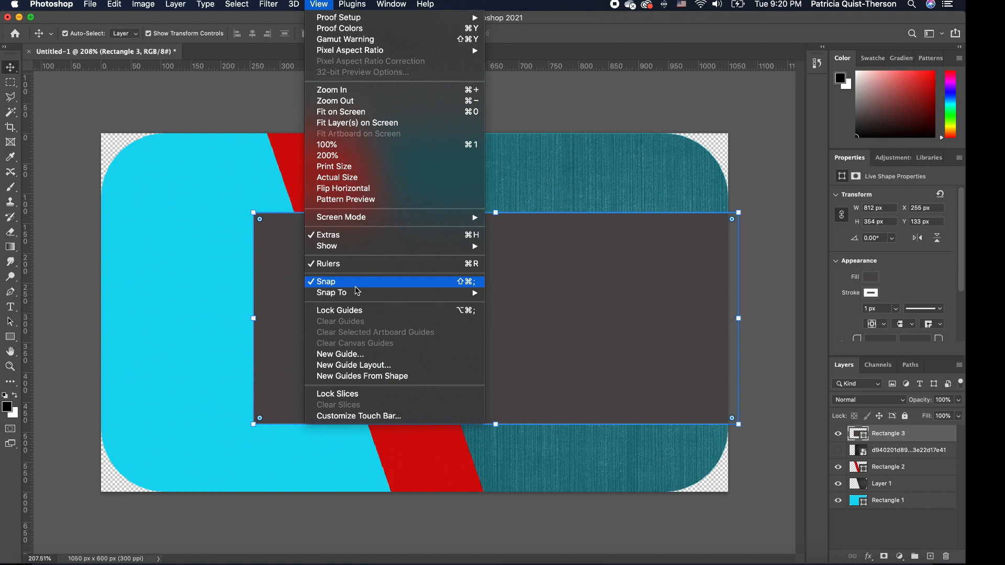
pyautogui.click(676, 294)
pyautogui.click(766, 235)
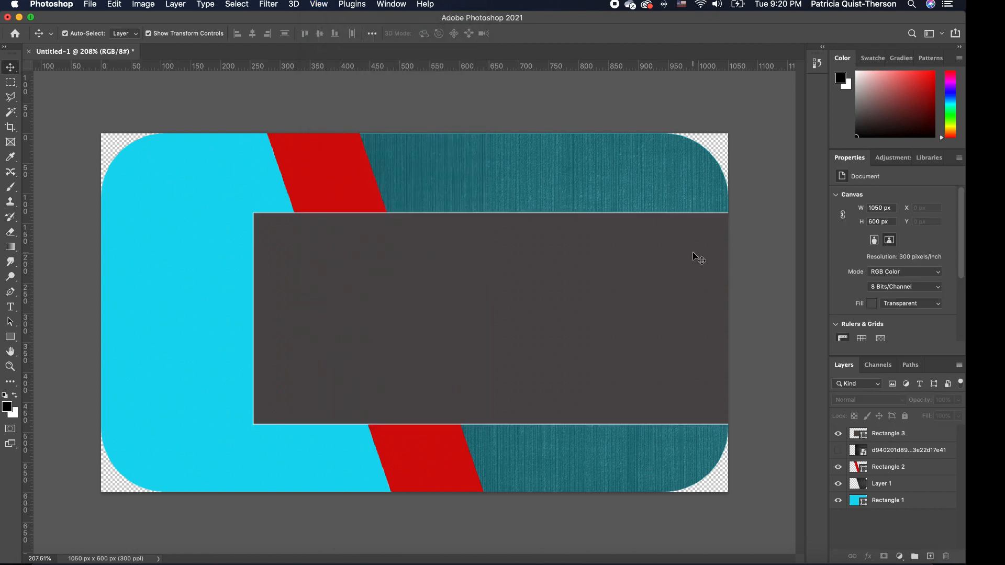
pyautogui.click(608, 283)
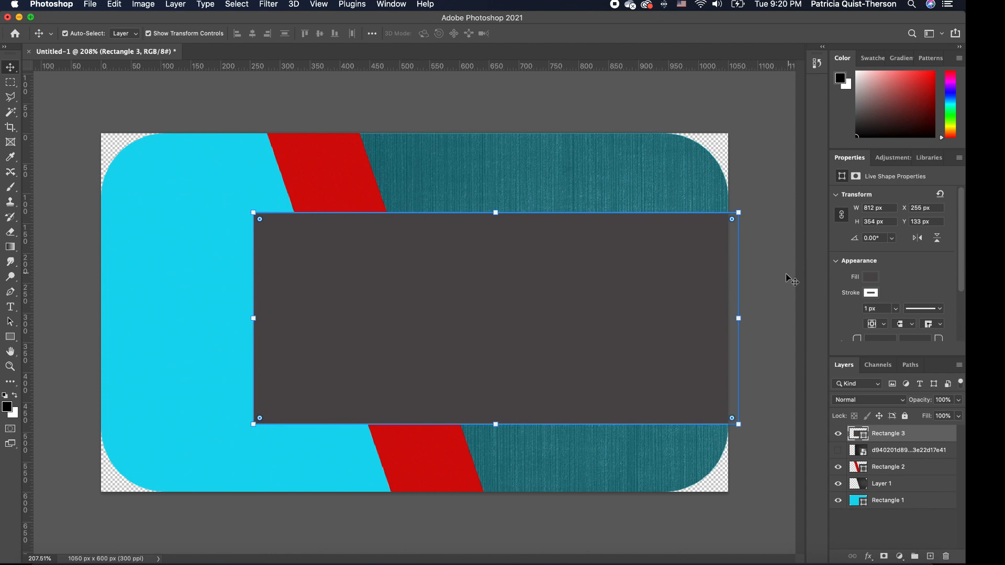
pyautogui.click(760, 287)
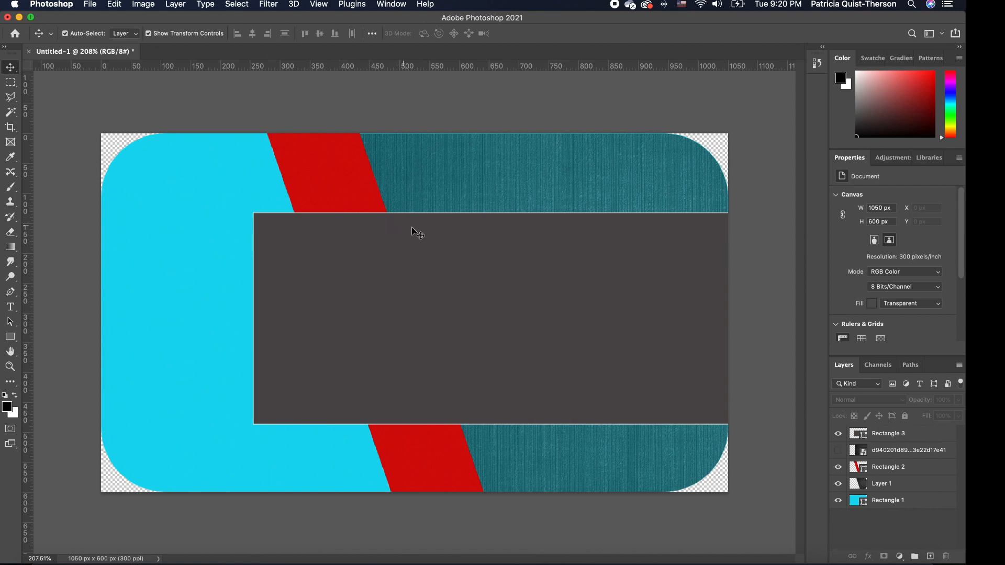
pyautogui.click(613, 292)
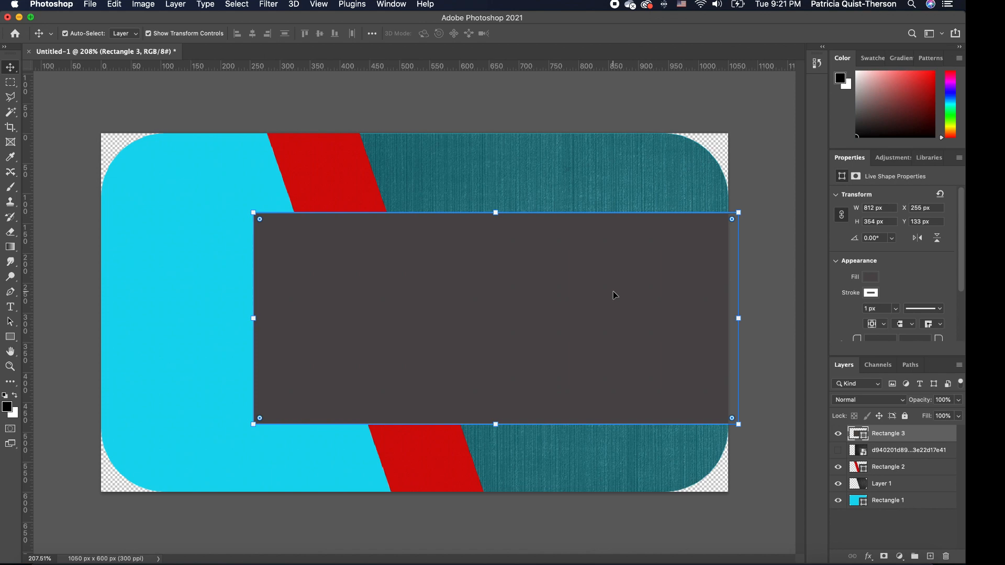
pyautogui.click(866, 293)
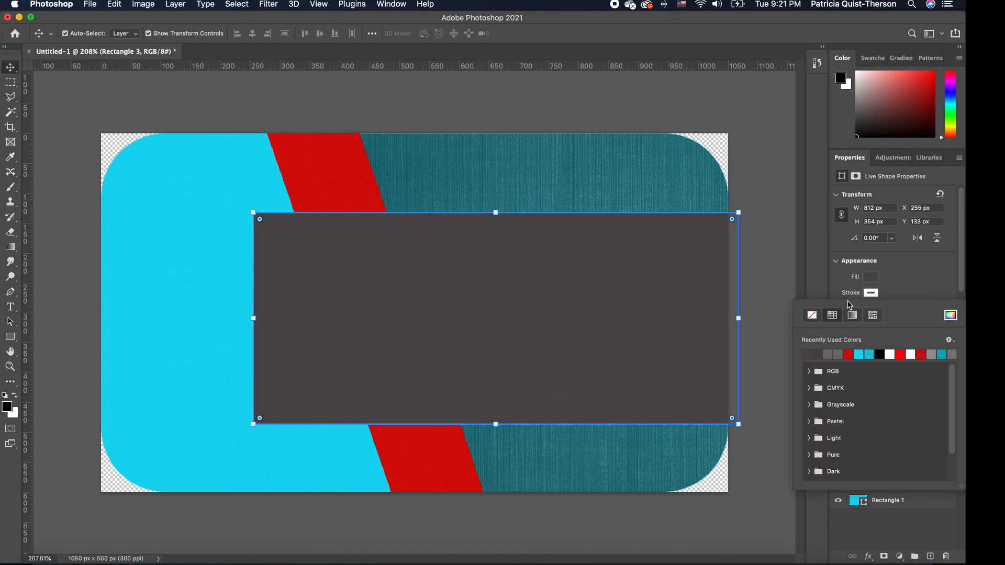
pyautogui.click(763, 227)
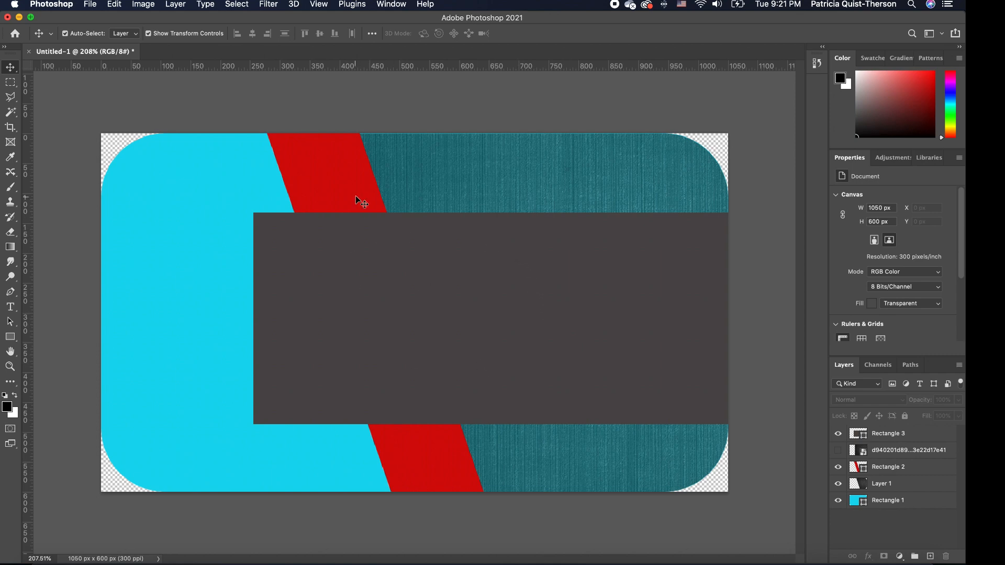
# Duplicate the red stripe, stack the copy above the dark band and shift it left.
pyautogui.click(338, 180)
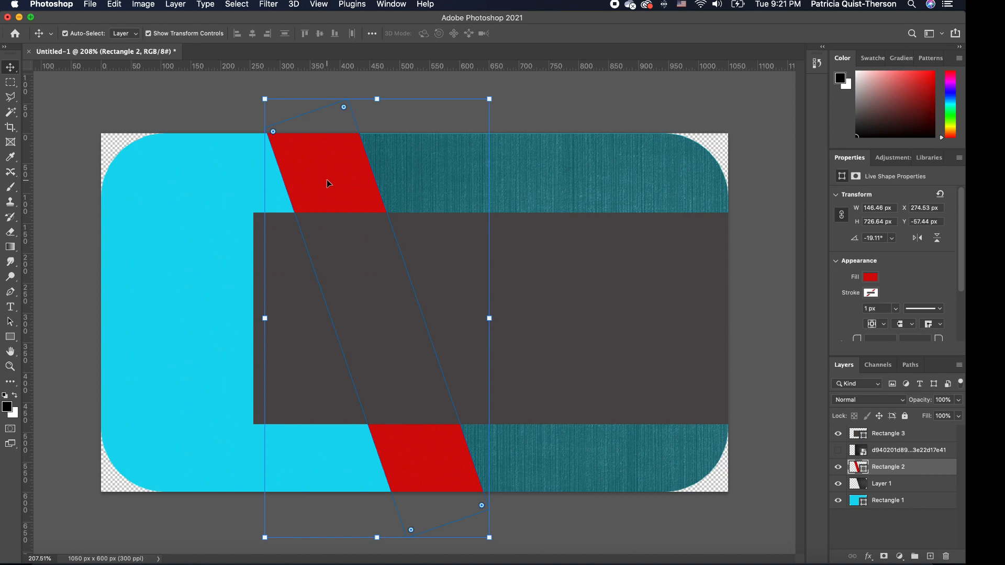
pyautogui.press('super+j')
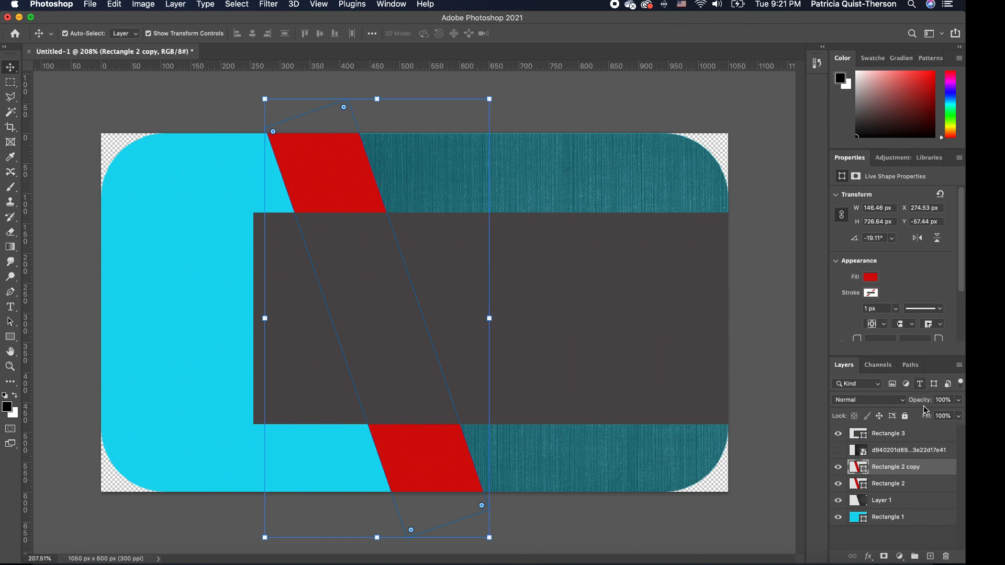
pyautogui.moveTo(905, 470); pyautogui.dragTo(909, 437)
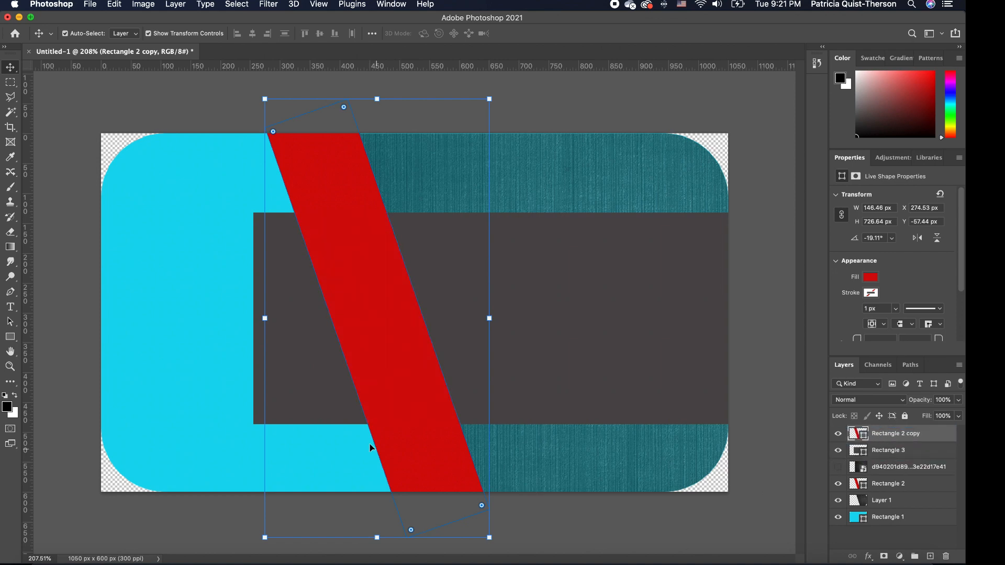
pyautogui.moveTo(425, 415); pyautogui.dragTo(410, 417)
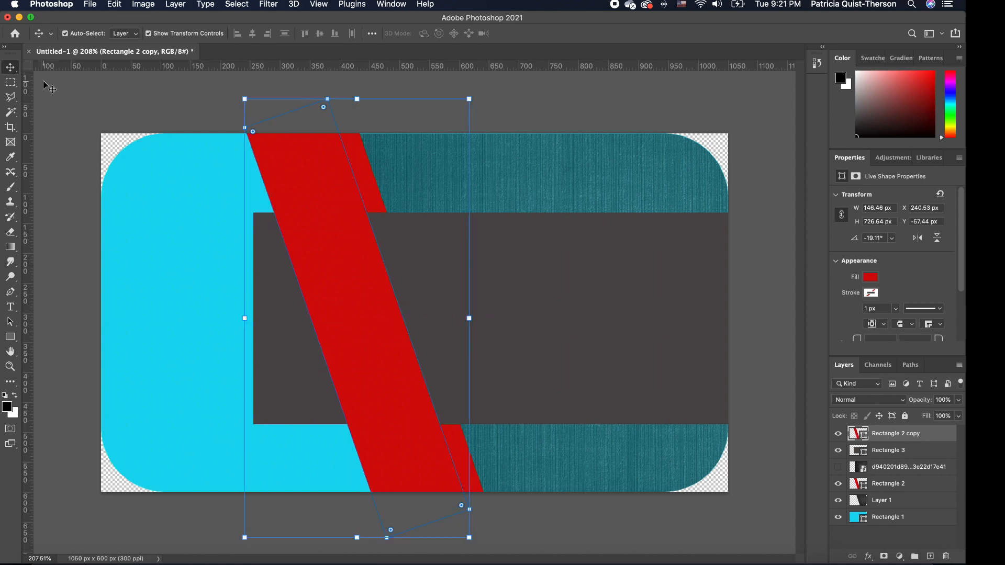
# Draw a polygonal selection around the dark band's left part, then select the band layer.
pyautogui.click(11, 99)
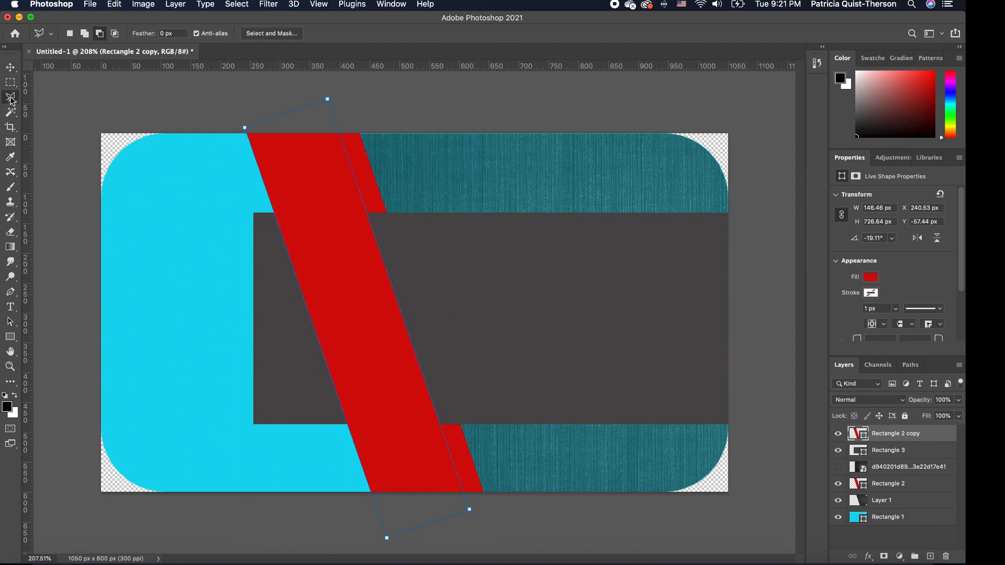
pyautogui.click(366, 213)
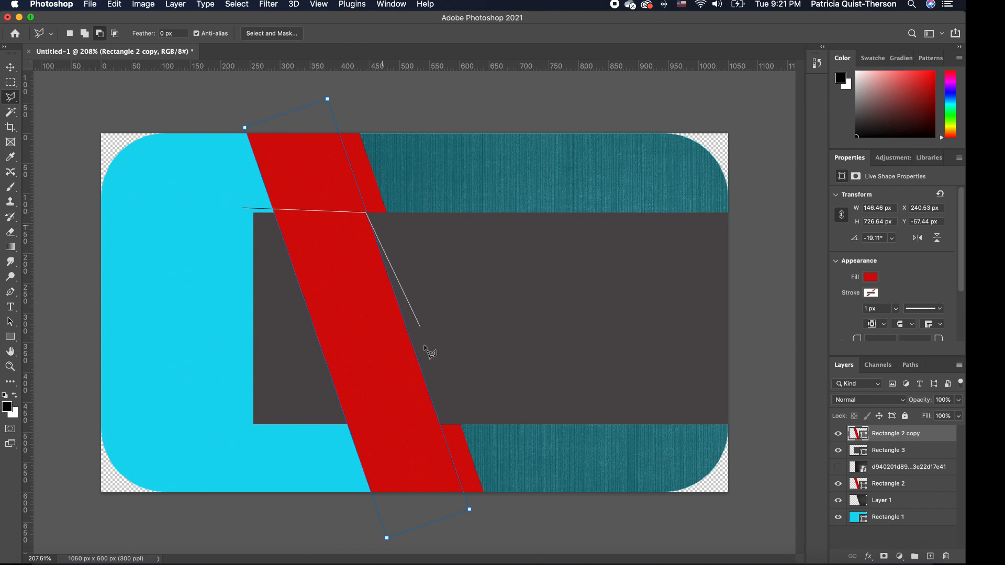
pyautogui.click(445, 441)
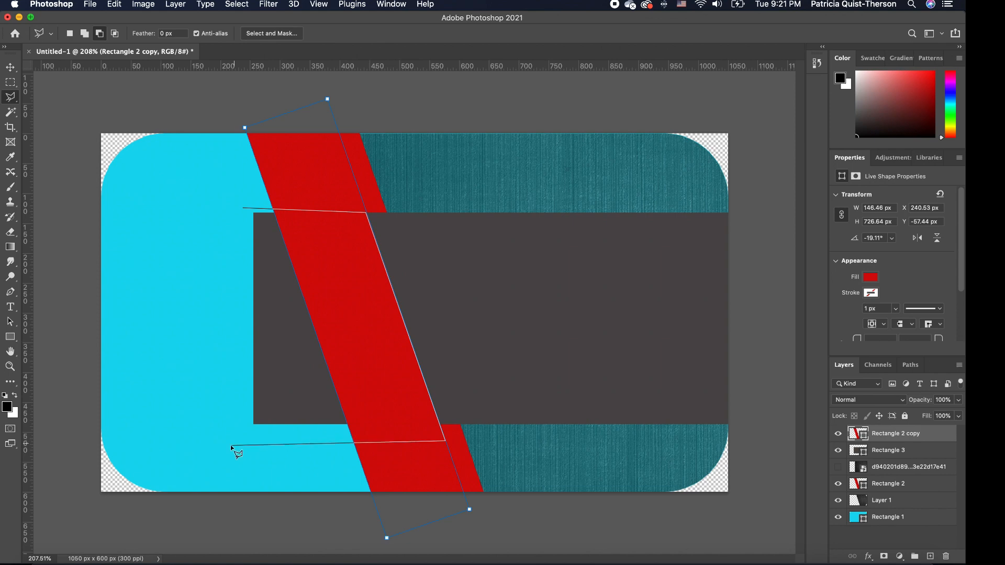
pyautogui.click(223, 446)
pyautogui.click(243, 207)
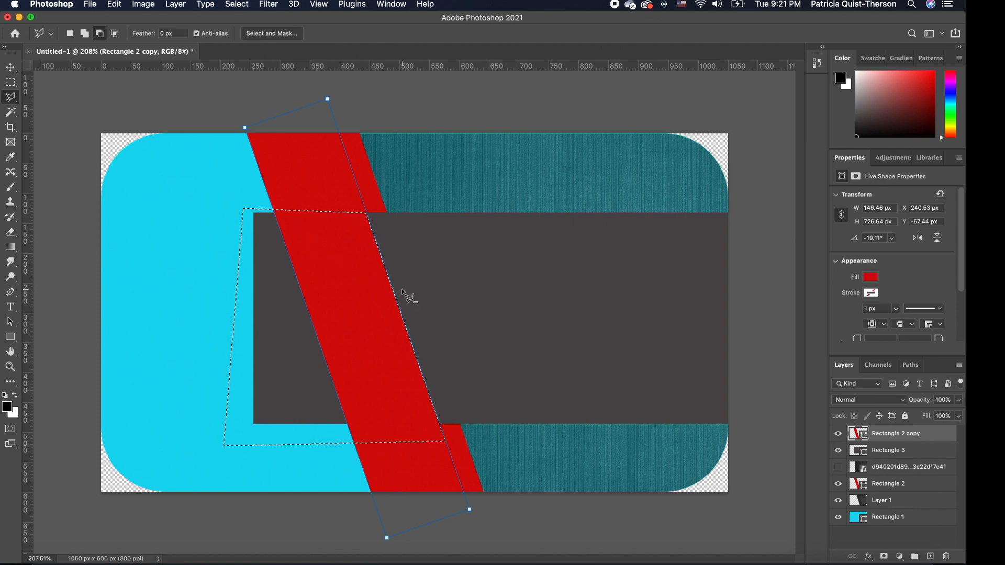
pyautogui.press('v')
pyautogui.click(455, 288)
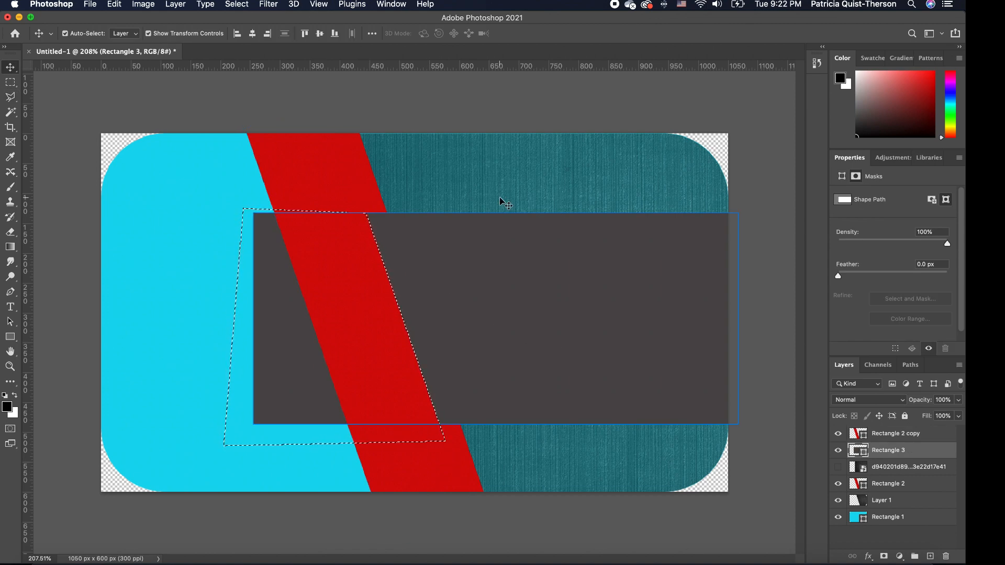
# Invert the selection and mask the dark band so its left edge is cut diagonally.
pyautogui.click(237, 5)
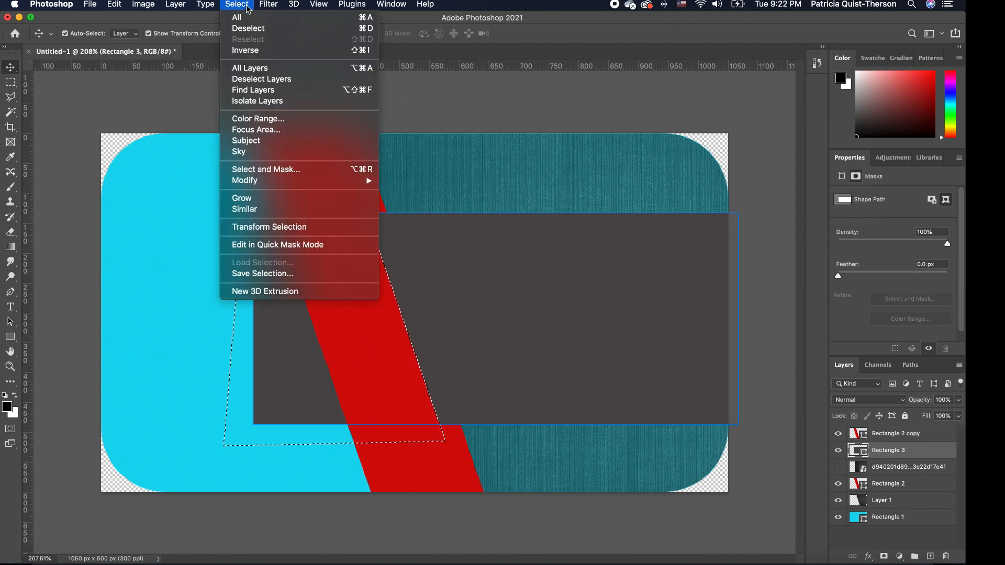
pyautogui.click(252, 51)
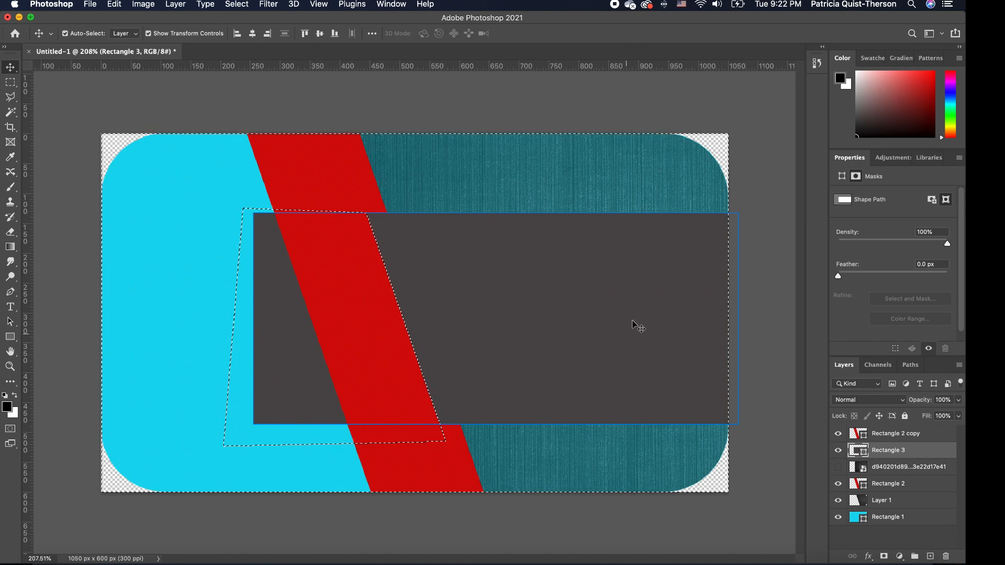
pyautogui.click(884, 557)
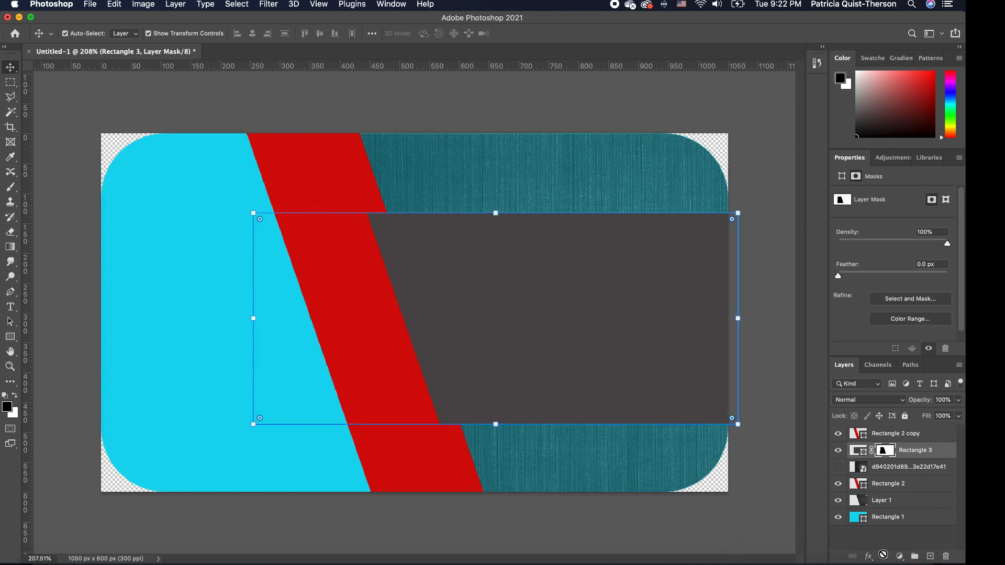
# Delete the Rectangle 2 copy layer, leaving only the original red stripe.
pyautogui.click(410, 192)
pyautogui.click(753, 309)
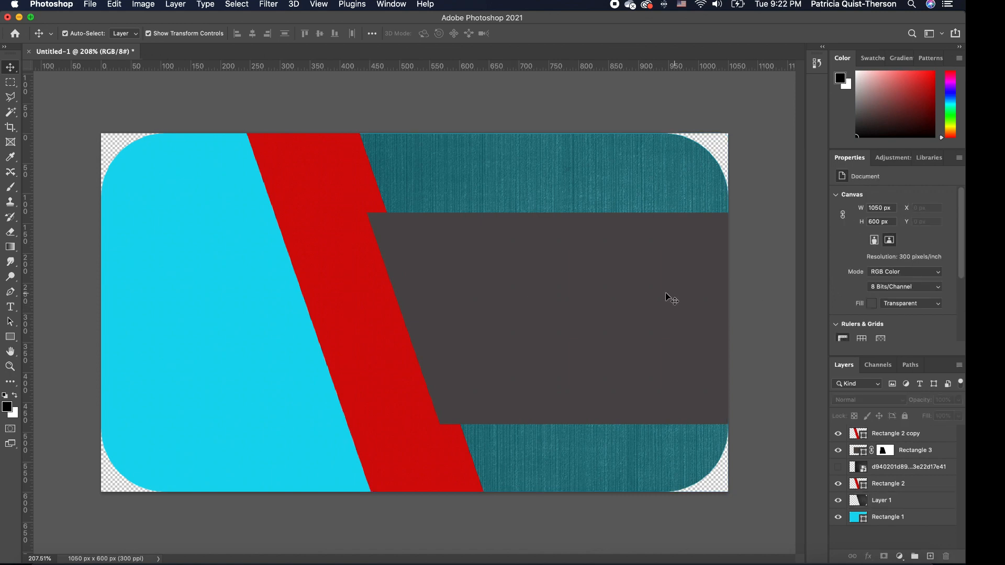
pyautogui.click(600, 288)
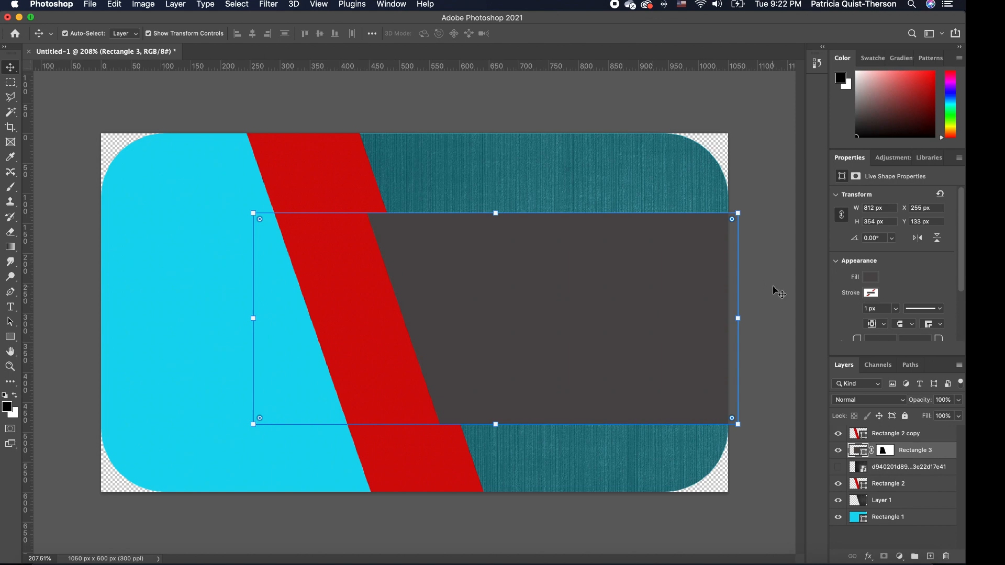
pyautogui.click(779, 288)
pyautogui.click(652, 277)
pyautogui.click(400, 92)
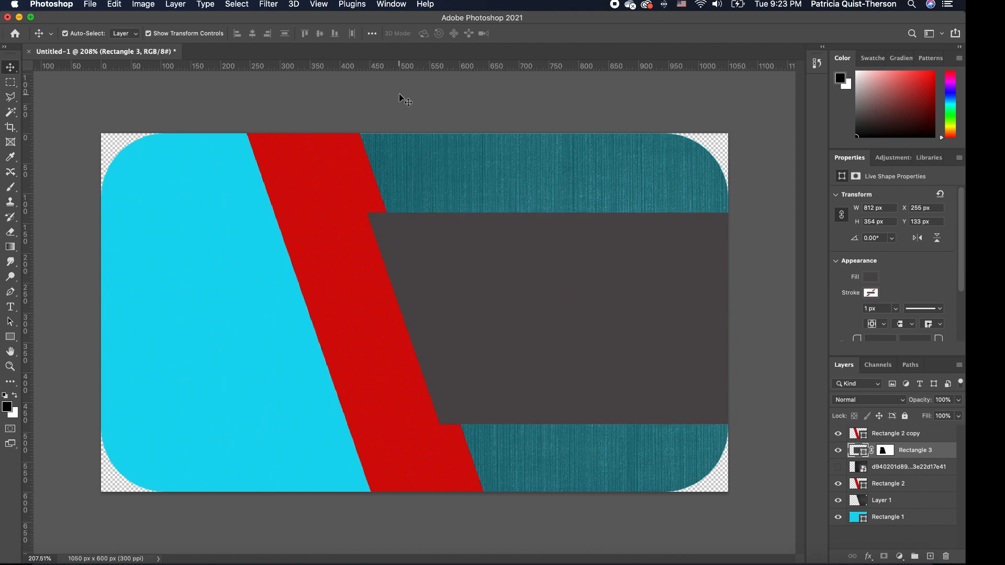
pyautogui.click(337, 241)
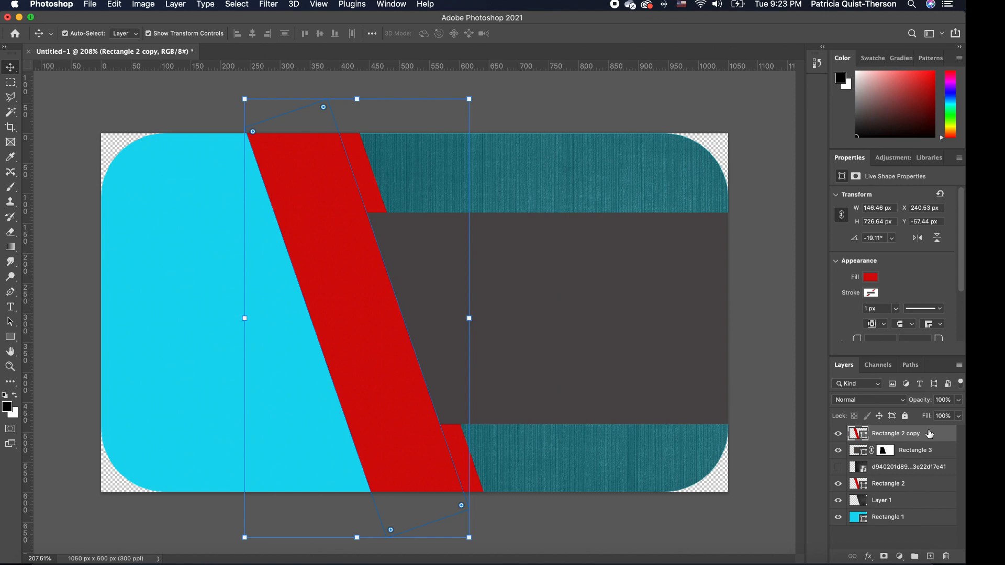
pyautogui.press('Delete')
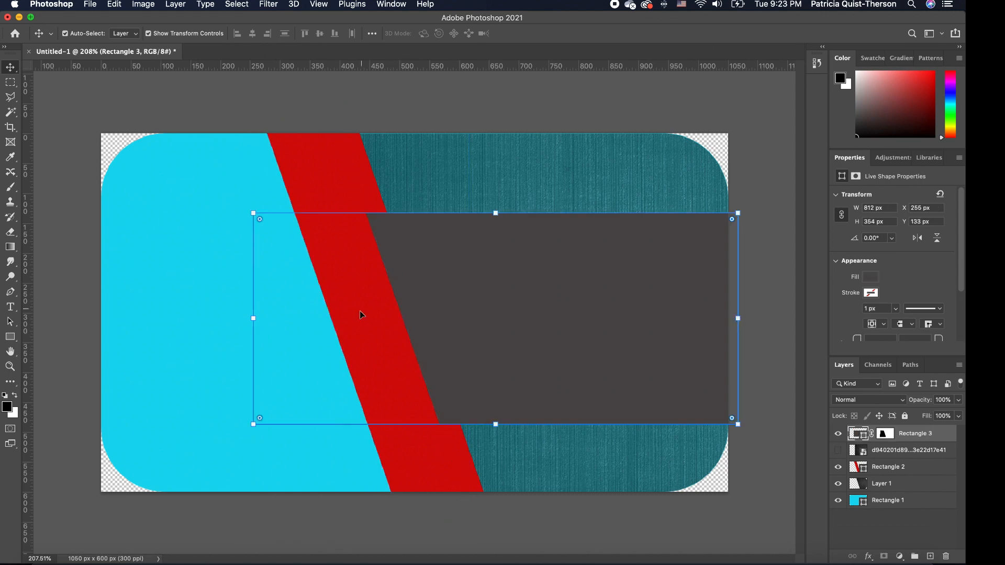
pyautogui.moveTo(10, 337); pyautogui.dragTo(66, 337)
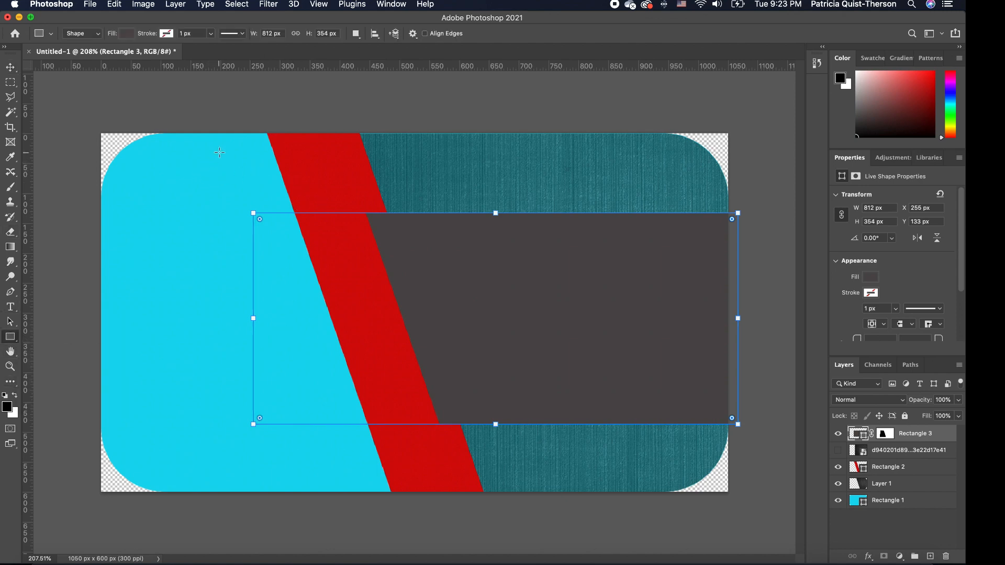
# Draw a tall thin rectangle and fill it white.
pyautogui.moveTo(232, 100); pyautogui.dragTo(244, 511)
pyautogui.click(871, 278)
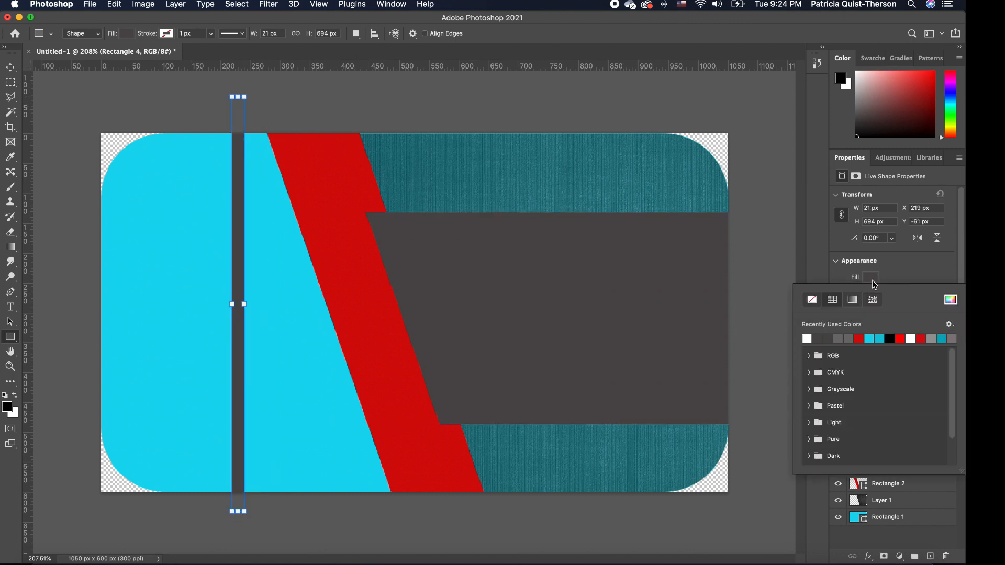
pyautogui.click(806, 339)
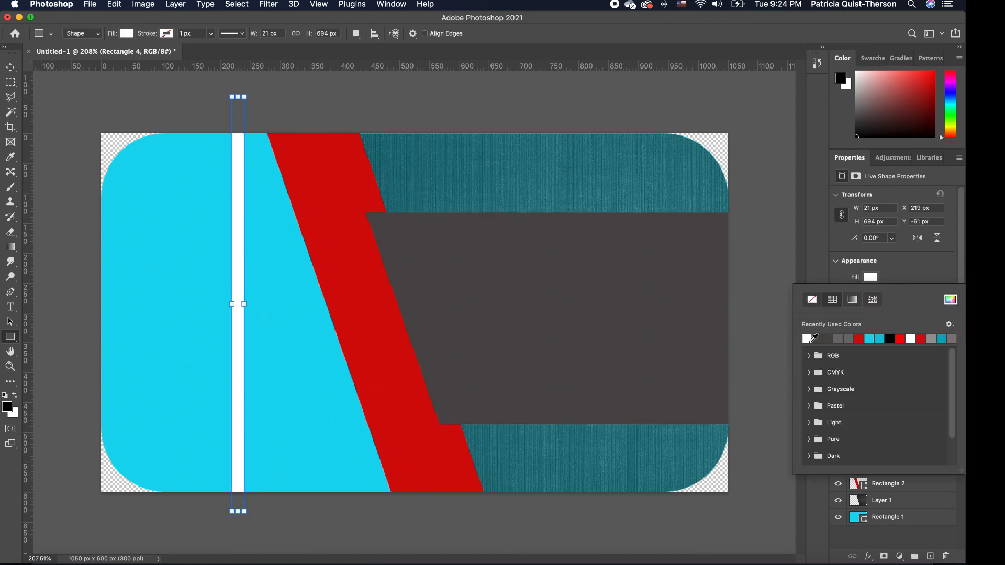
# Rotate the white strip about −19°, shorten it and align it along the red band's edge.
pyautogui.click(12, 69)
pyautogui.moveTo(239, 390); pyautogui.dragTo(384, 388)
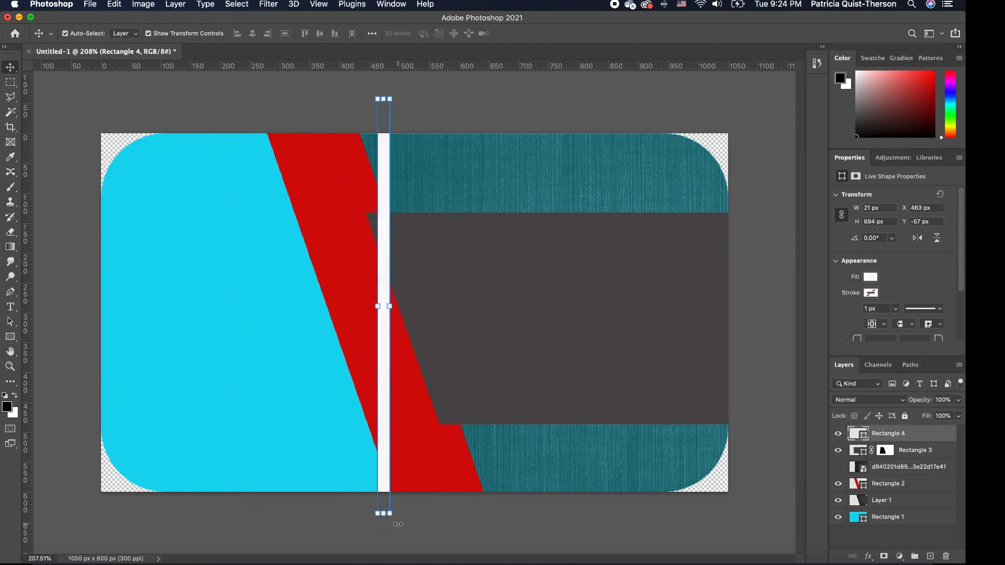
pyautogui.moveTo(393, 525); pyautogui.dragTo(466, 513)
pyautogui.moveTo(413, 397); pyautogui.dragTo(423, 415)
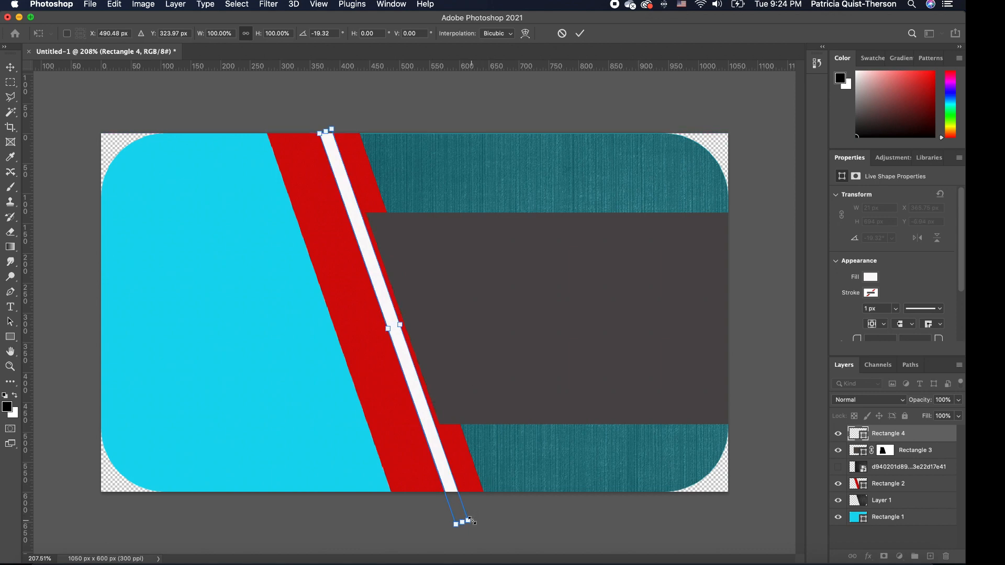
pyautogui.moveTo(471, 520); pyautogui.dragTo(420, 413)
pyautogui.moveTo(415, 376); pyautogui.dragTo(465, 493)
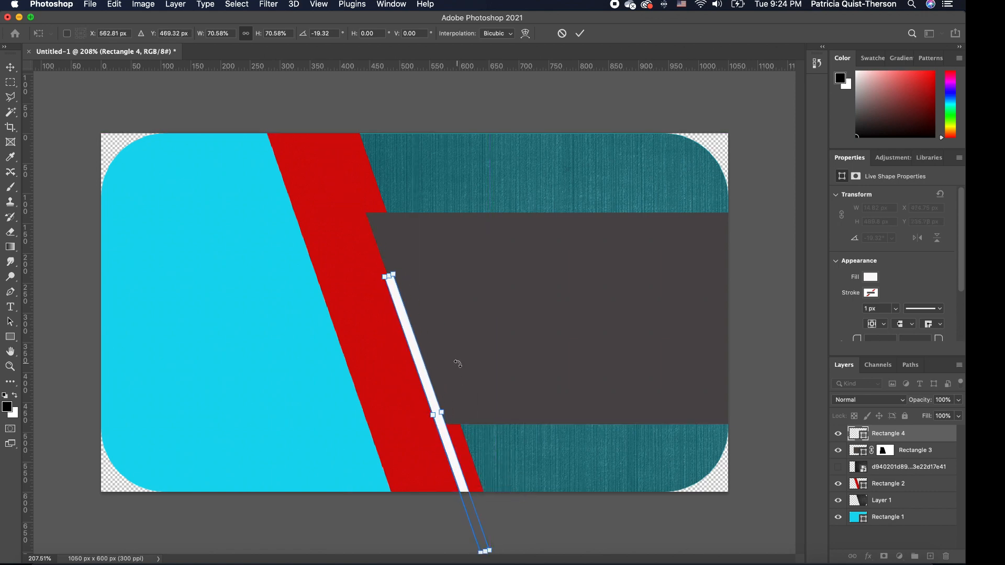
pyautogui.press('Return')
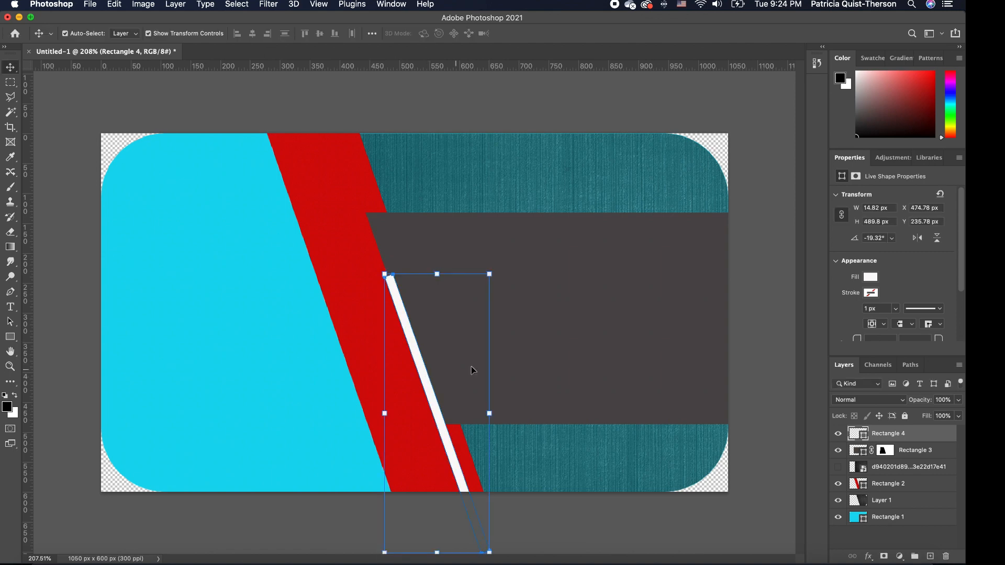
pyautogui.click(537, 369)
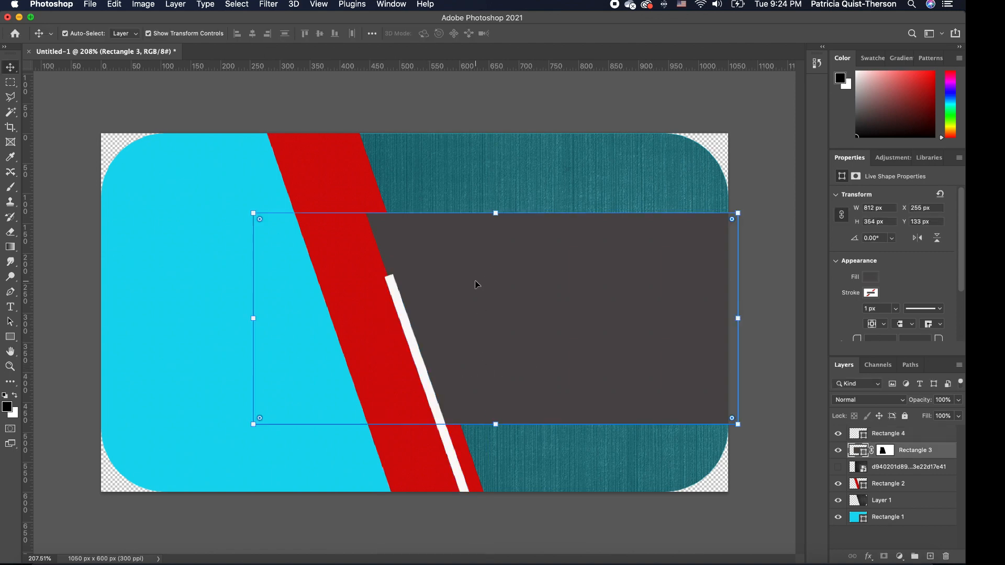
pyautogui.click(434, 96)
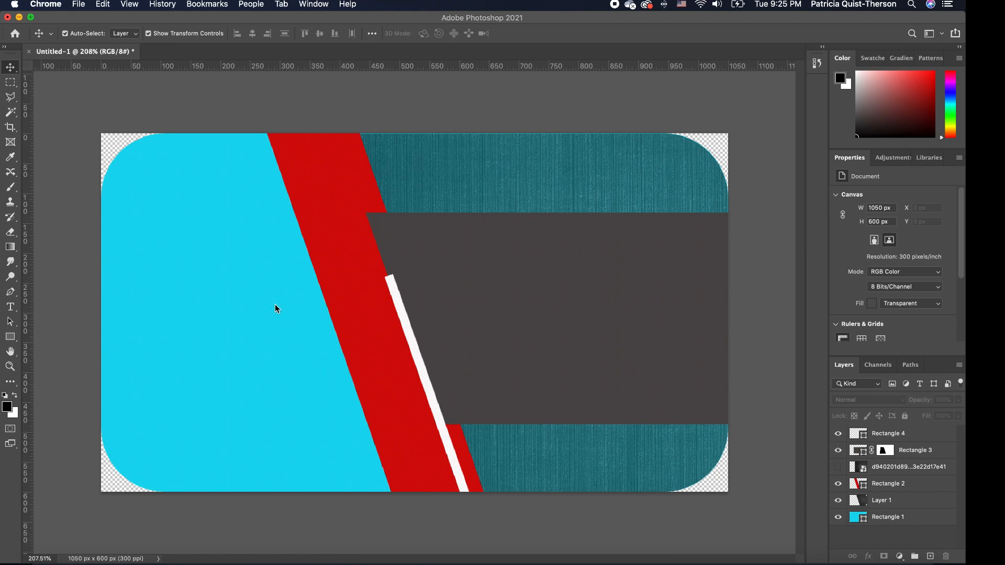
pyautogui.click(79, 422)
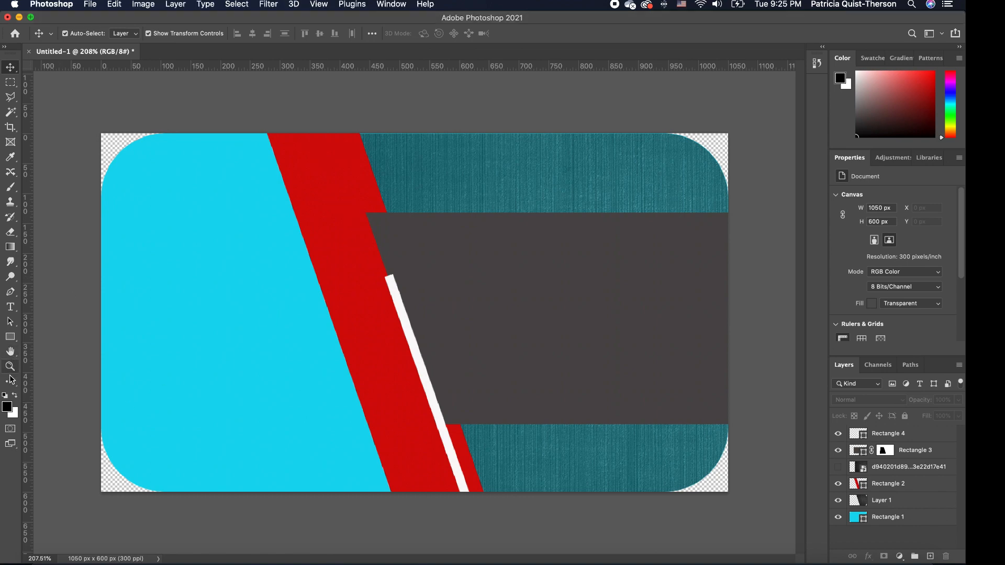
# Draw a 163 × 163 px circle near the top of the card and fill it grey.
pyautogui.click(10, 337)
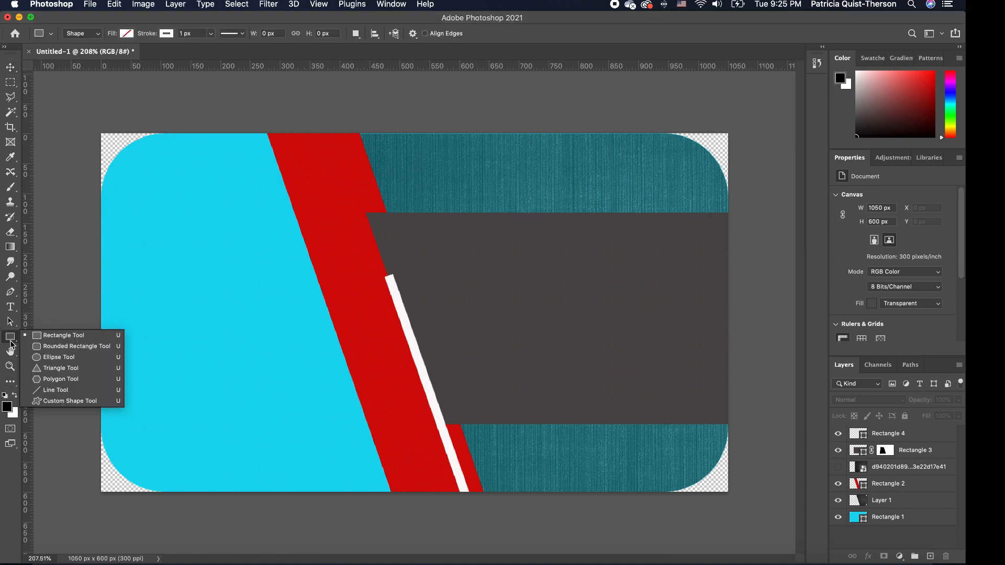
pyautogui.click(60, 358)
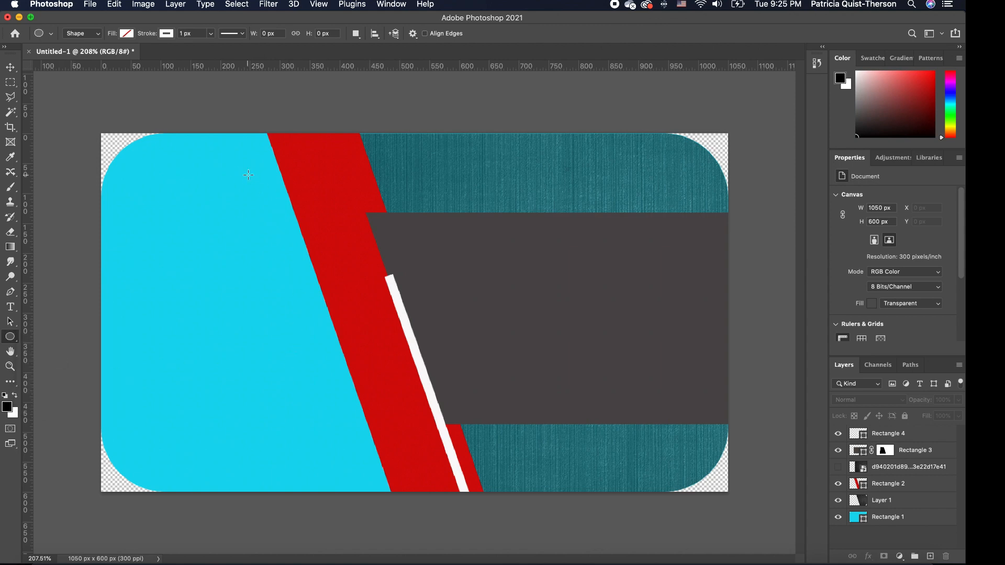
pyautogui.moveTo(251, 170); pyautogui.dragTo(347, 267)
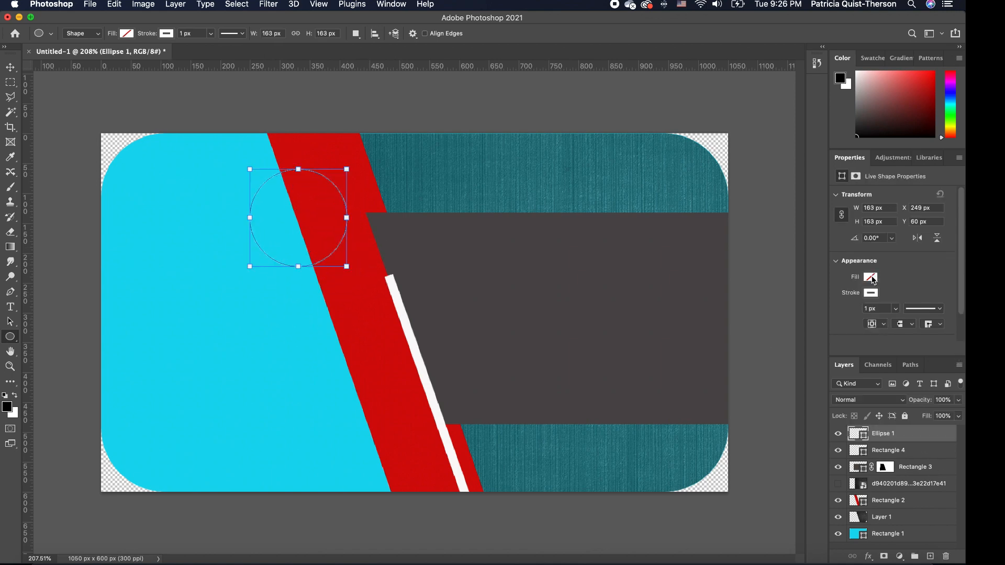
pyautogui.click(872, 278)
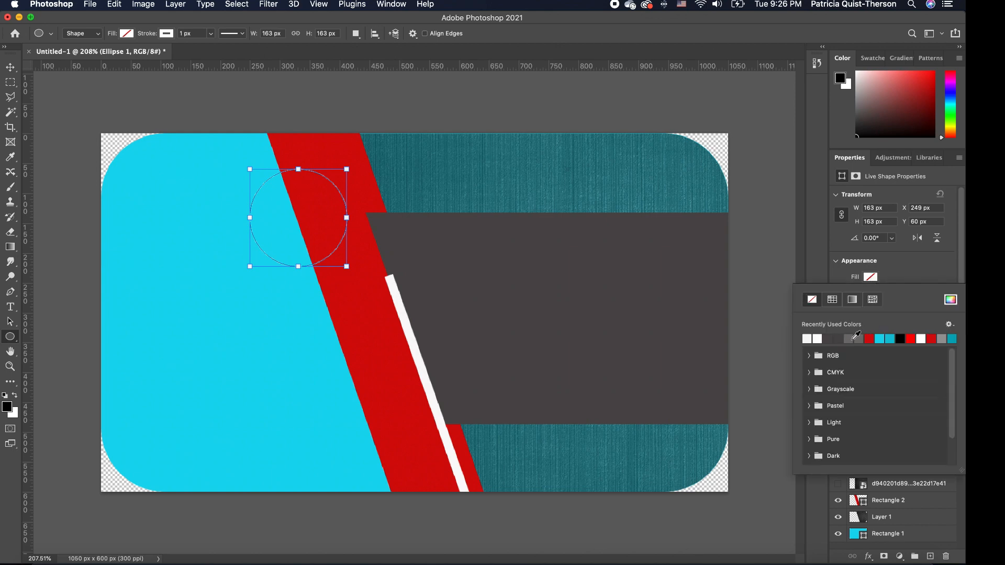
pyautogui.click(853, 339)
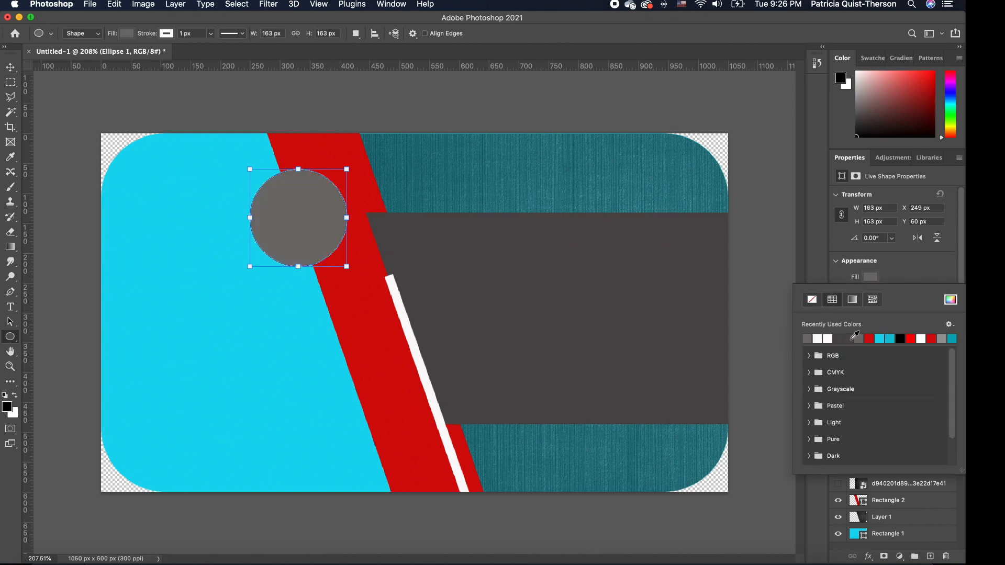
# Give the grey circle a white outline about 2.5 px thick.
pyautogui.click(908, 275)
pyautogui.click(871, 293)
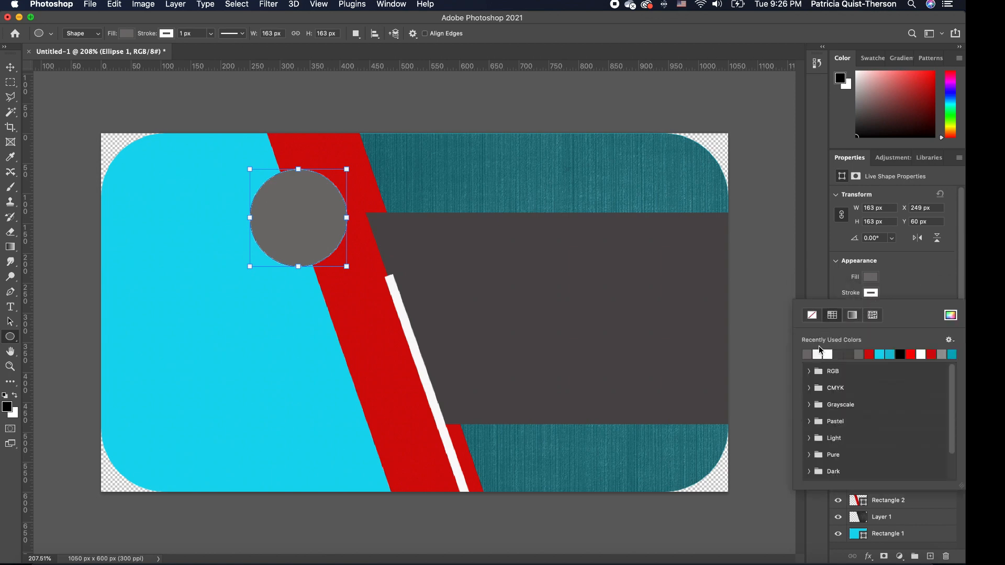
pyautogui.click(812, 316)
pyautogui.click(827, 353)
pyautogui.click(895, 275)
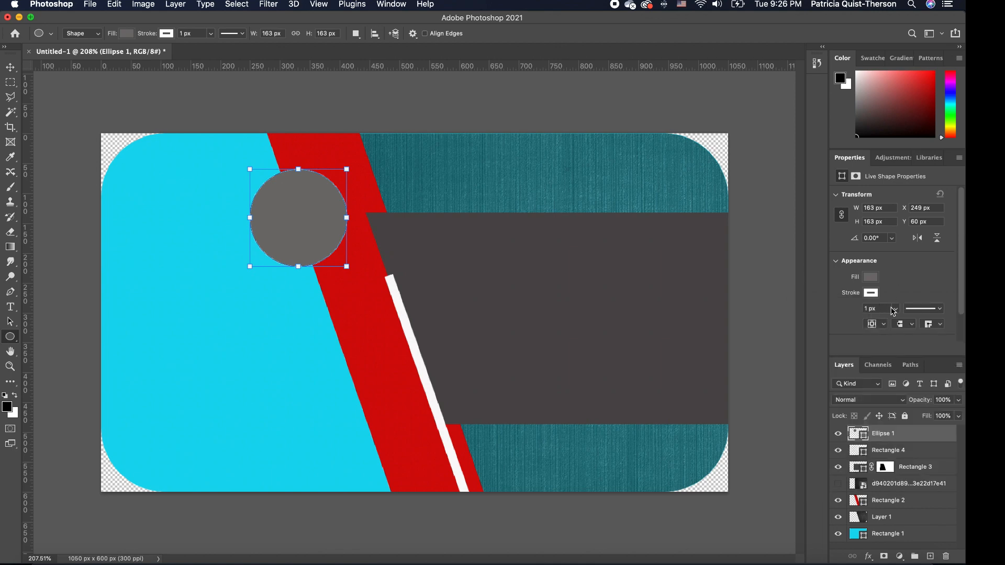
pyautogui.moveTo(896, 308); pyautogui.dragTo(898, 322)
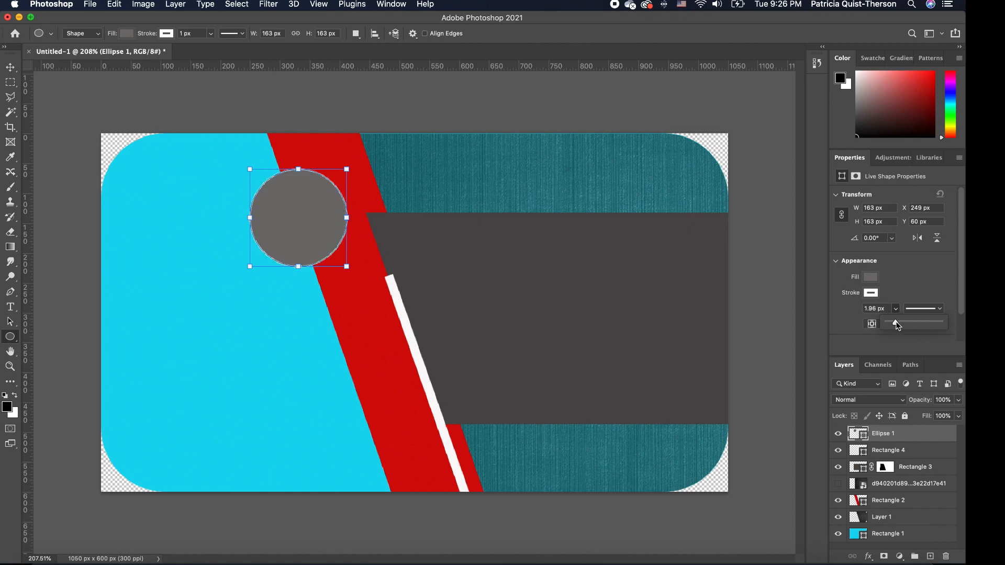
pyautogui.moveTo(896, 324); pyautogui.dragTo(897, 325)
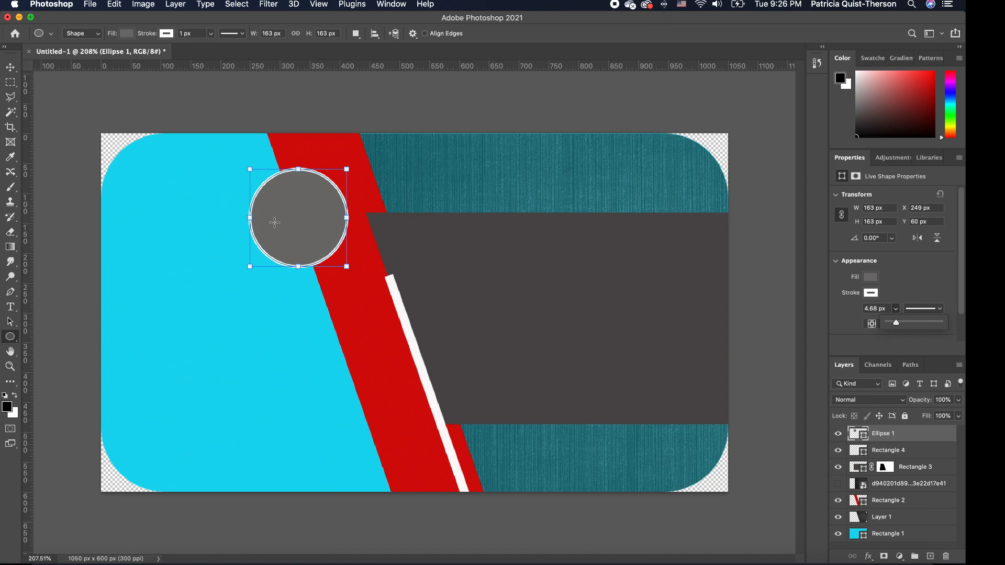
# Cancel the Create Ellipse dialog and reselect the grey circle layer.
pyautogui.click(296, 215)
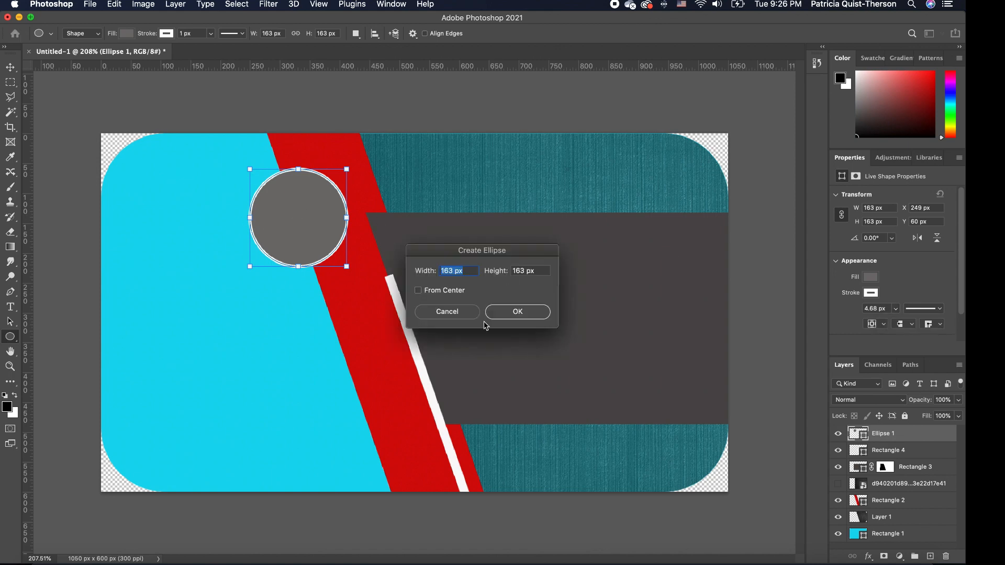
pyautogui.click(446, 312)
pyautogui.click(311, 221)
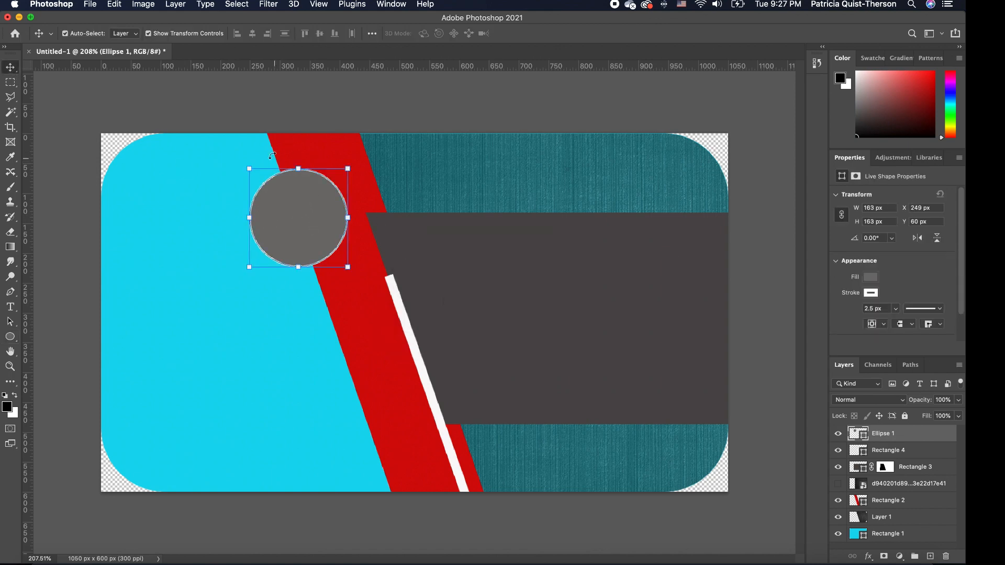
pyautogui.click(363, 316)
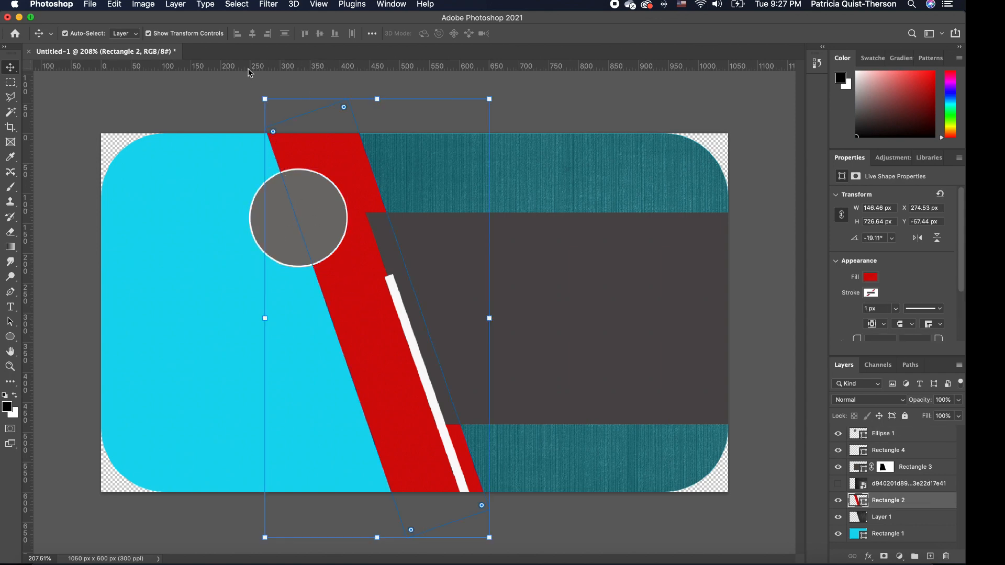
pyautogui.click(195, 90)
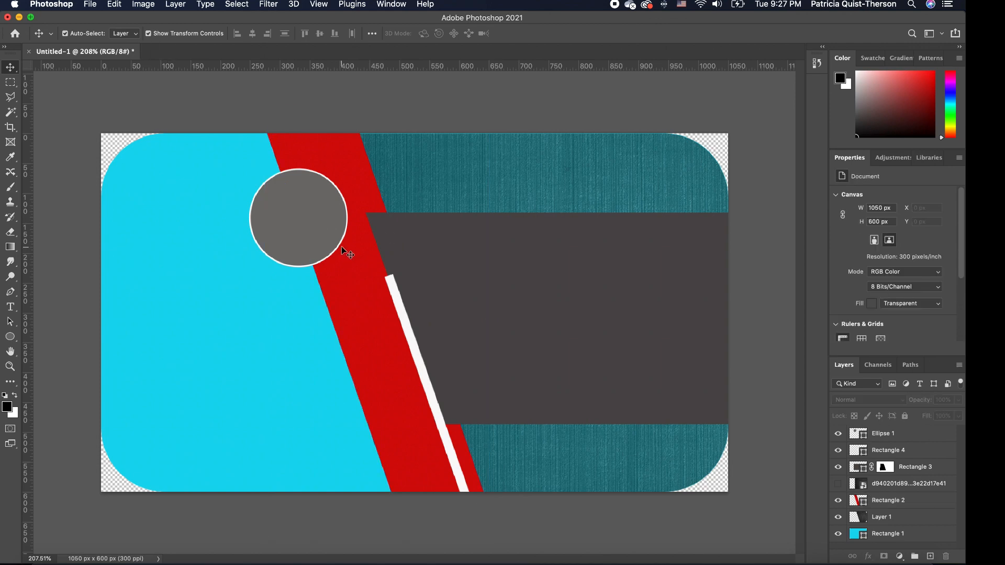
pyautogui.click(332, 232)
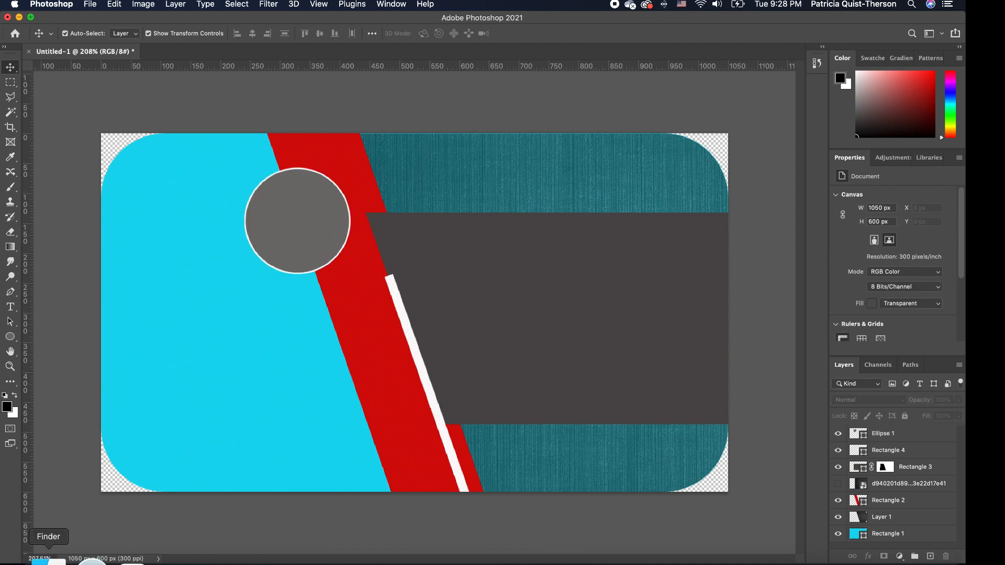
# Place the quistt logo image from the folder onto the card's left side.
pyautogui.click(48, 560)
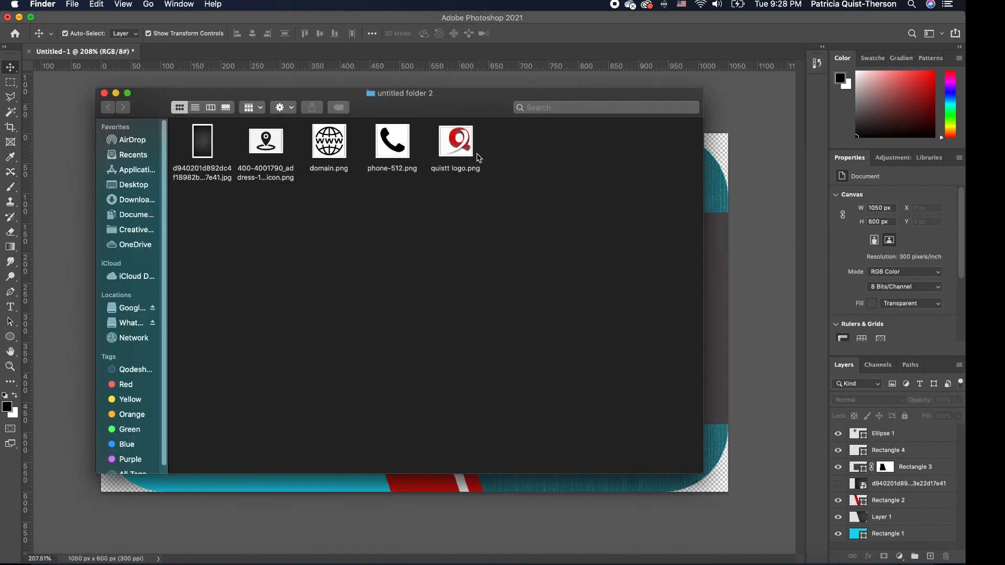
pyautogui.moveTo(500, 99); pyautogui.dragTo(792, 121)
pyautogui.moveTo(724, 185); pyautogui.dragTo(278, 328)
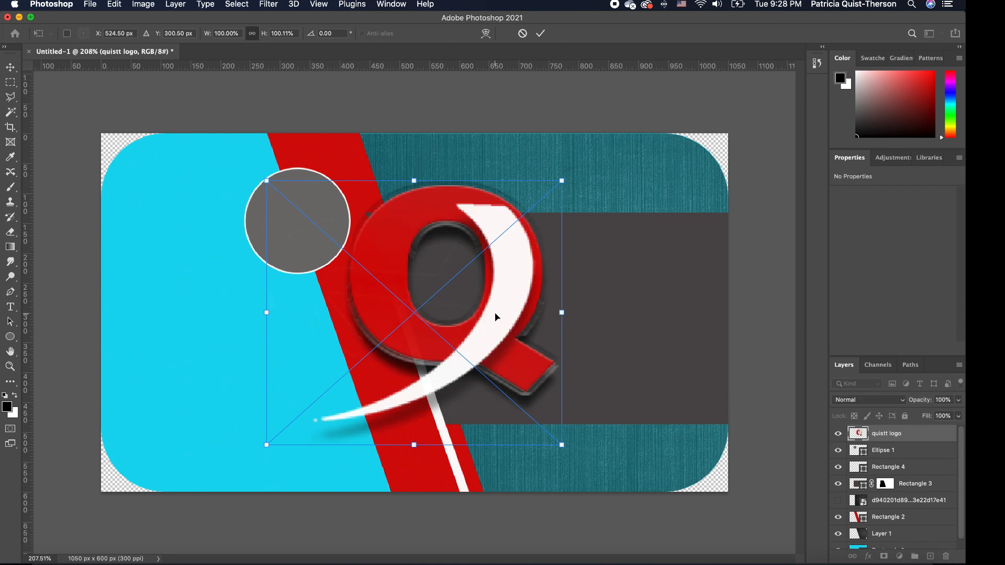
pyautogui.moveTo(498, 314); pyautogui.dragTo(323, 314)
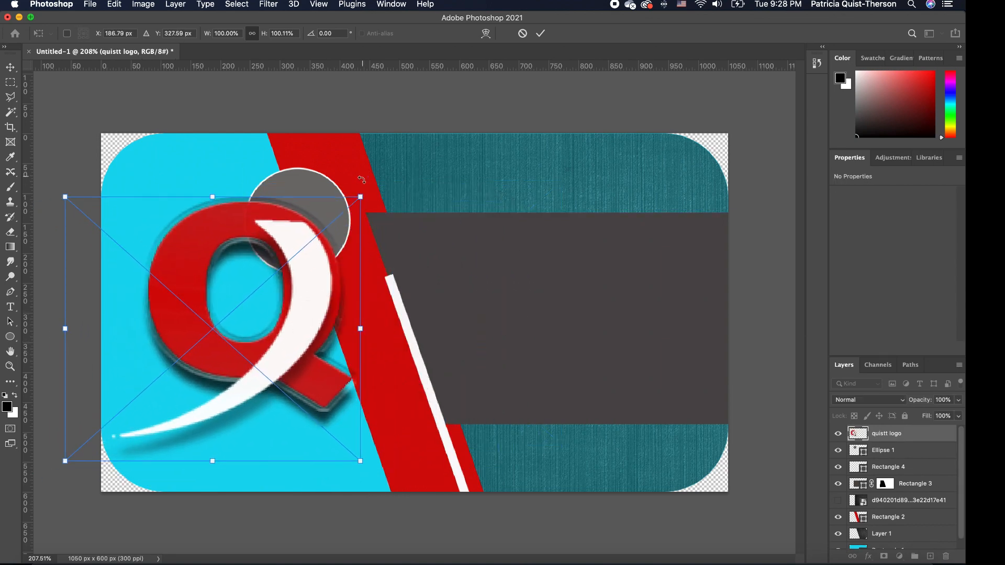
# Scale the Q logo to 144 × 129 px and centre it inside the grey circle.
pyautogui.moveTo(360, 197); pyautogui.dragTo(190, 349)
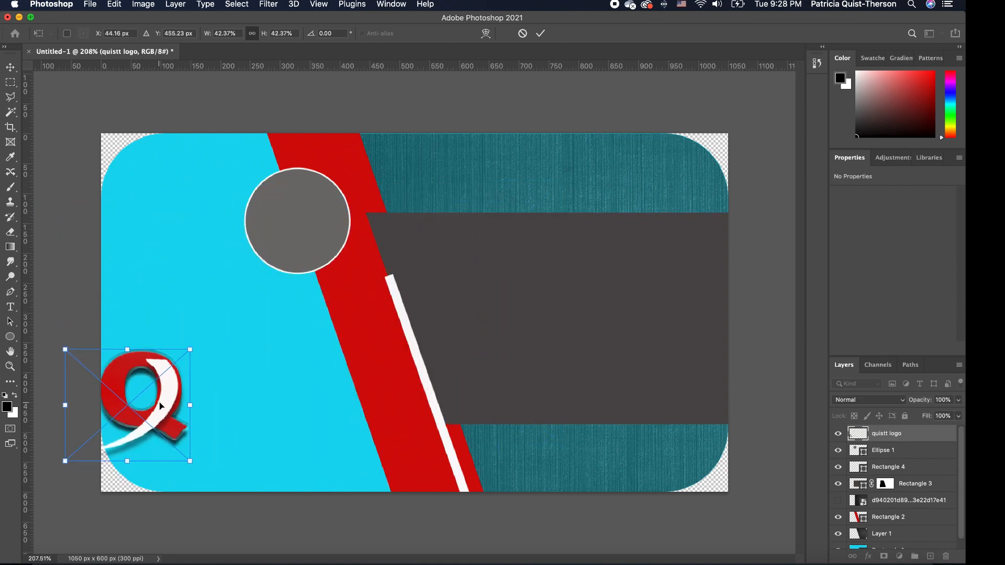
pyautogui.moveTo(160, 404); pyautogui.dragTo(266, 336)
pyautogui.moveTo(296, 281); pyautogui.dragTo(274, 323)
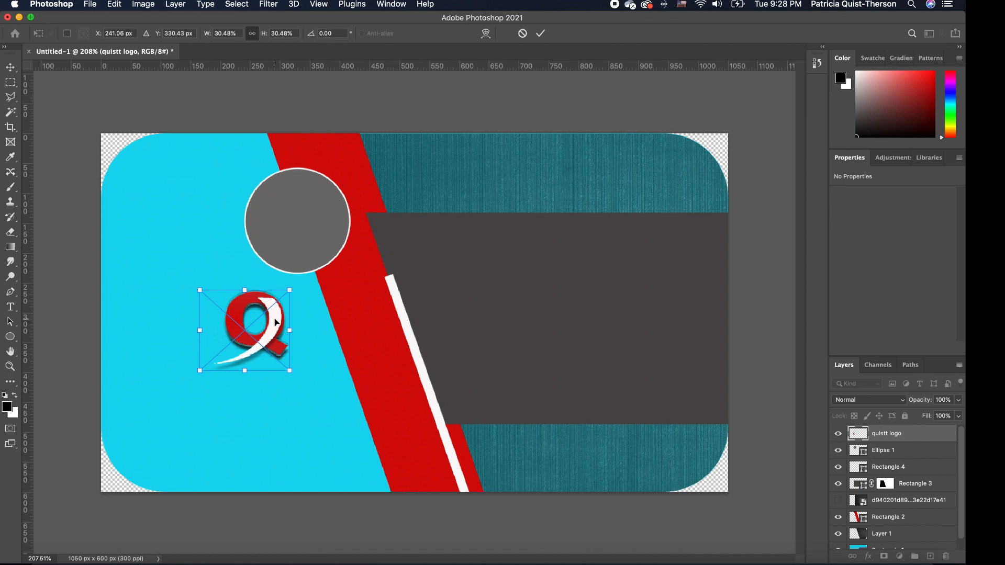
pyautogui.moveTo(289, 290); pyautogui.dragTo(270, 308)
pyautogui.moveTo(257, 341); pyautogui.dragTo(311, 222)
pyautogui.moveTo(328, 187); pyautogui.dragTo(335, 181)
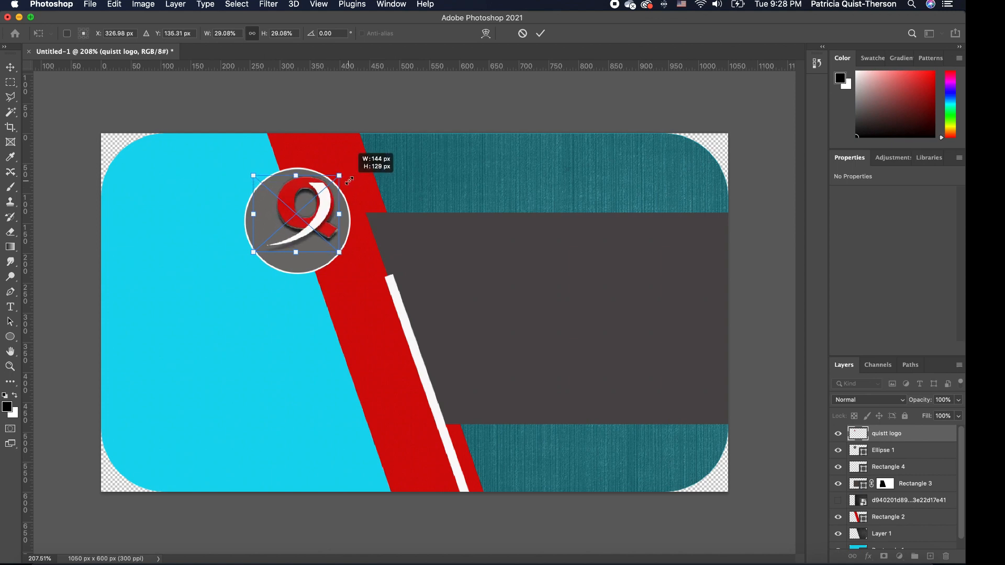
pyautogui.moveTo(317, 224); pyautogui.dragTo(314, 225)
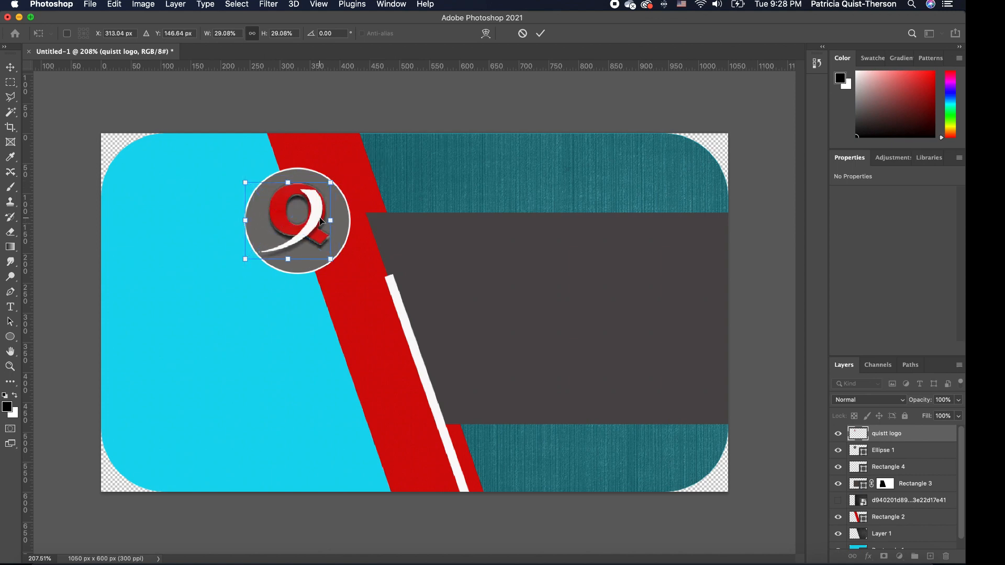
pyautogui.press('Return')
pyautogui.click(316, 226)
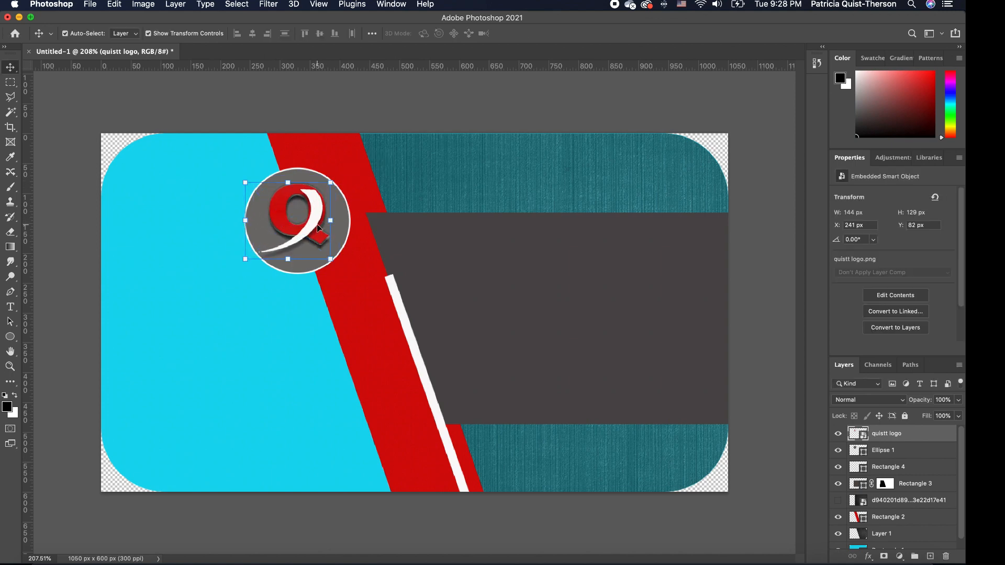
# Set the grey circle's white outline width to 2 px.
pyautogui.click(350, 300)
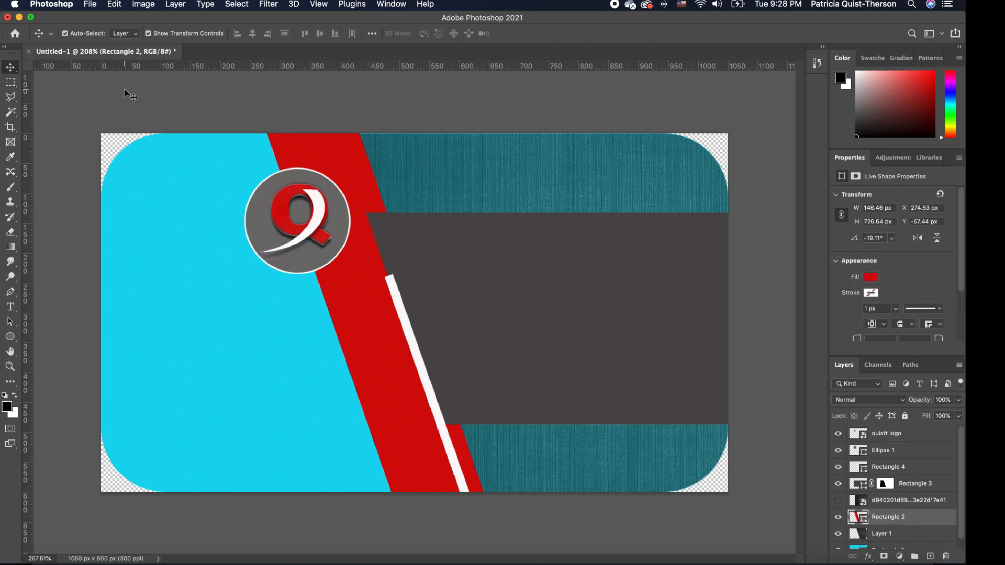
pyautogui.click(199, 111)
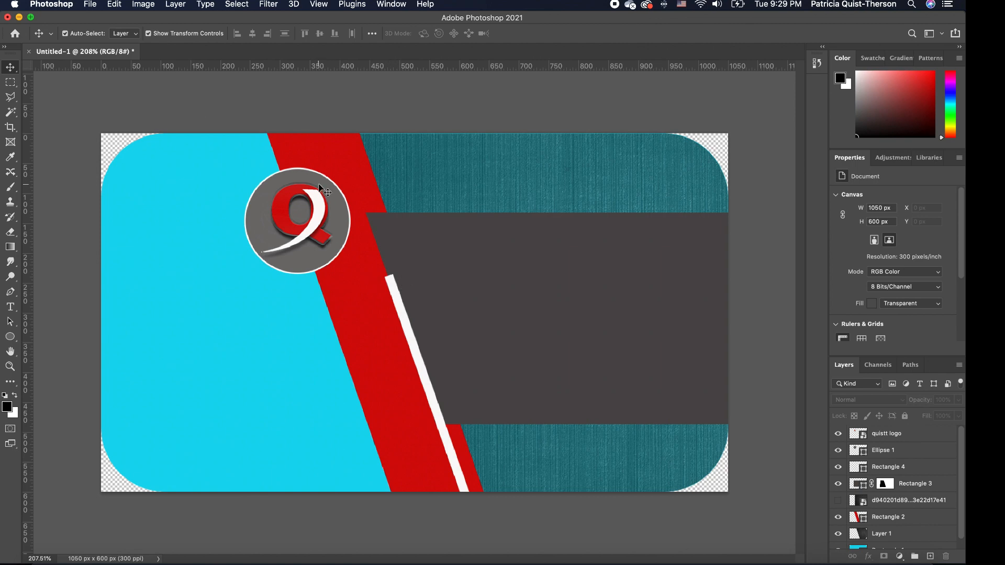
pyautogui.click(294, 176)
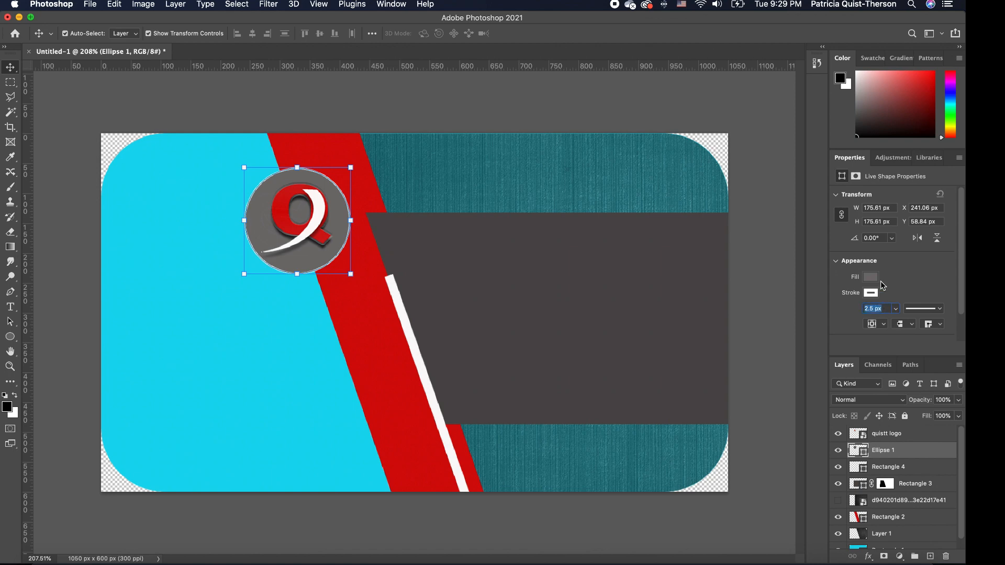
pyautogui.write('2')
pyautogui.click(408, 95)
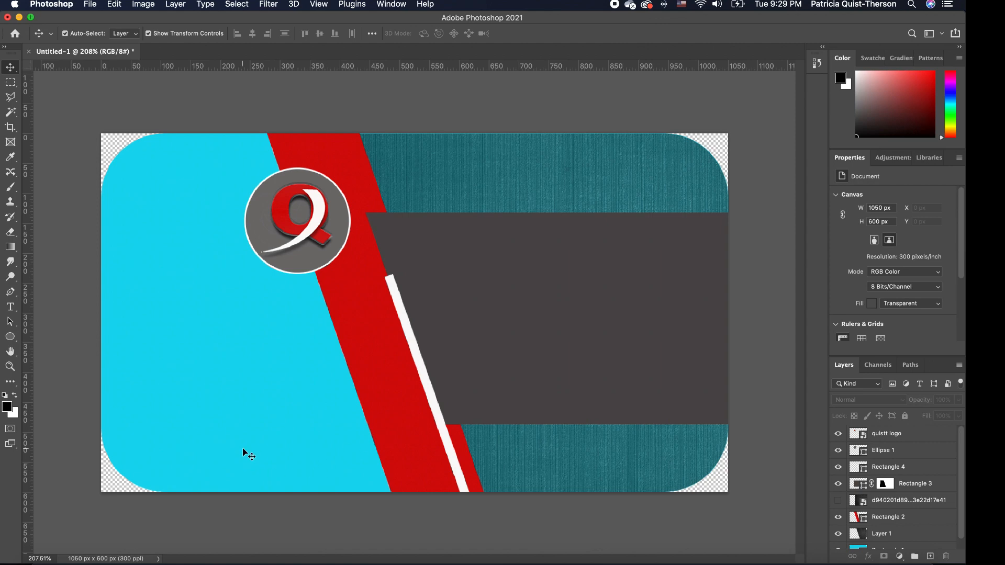
# Start a new white text layer in Dazzle Unicase at 12 pt.
pyautogui.click(10, 308)
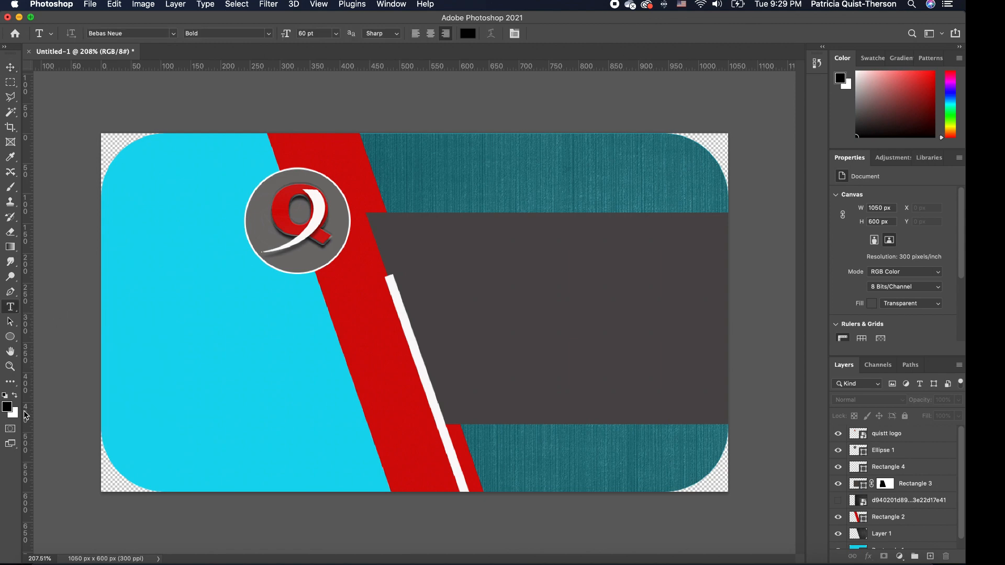
pyautogui.click(15, 396)
pyautogui.click(177, 35)
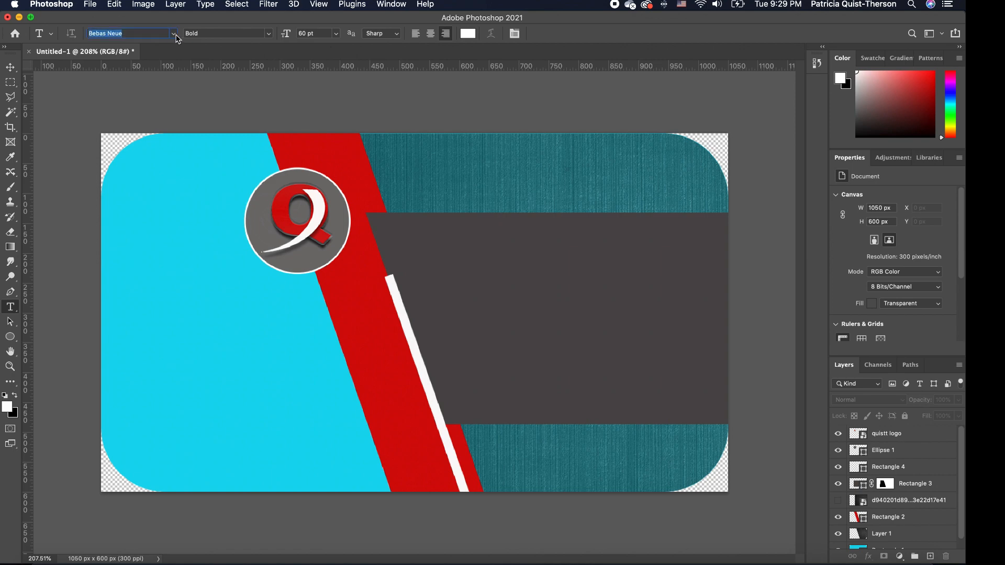
pyautogui.click(177, 37)
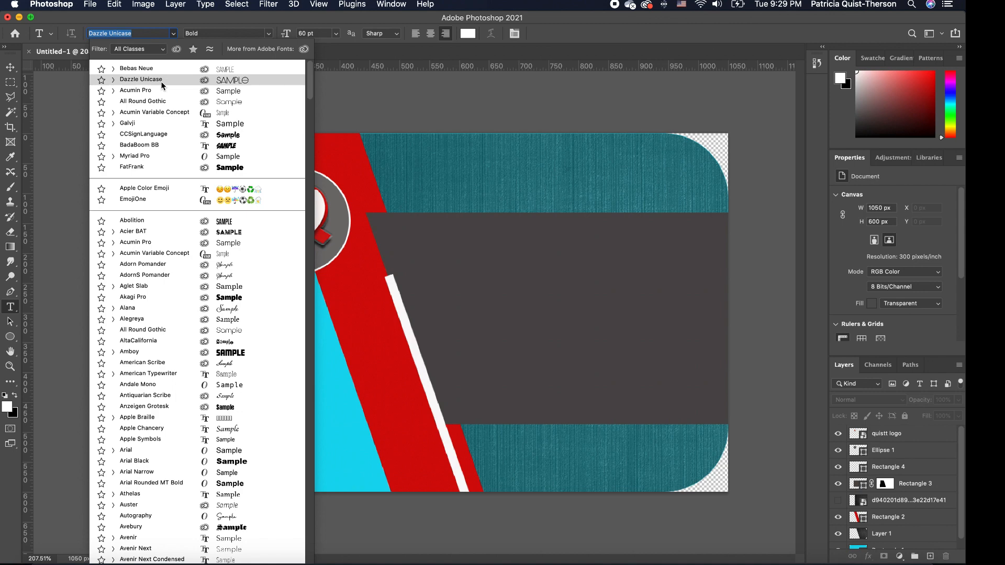
pyautogui.click(161, 81)
pyautogui.click(132, 428)
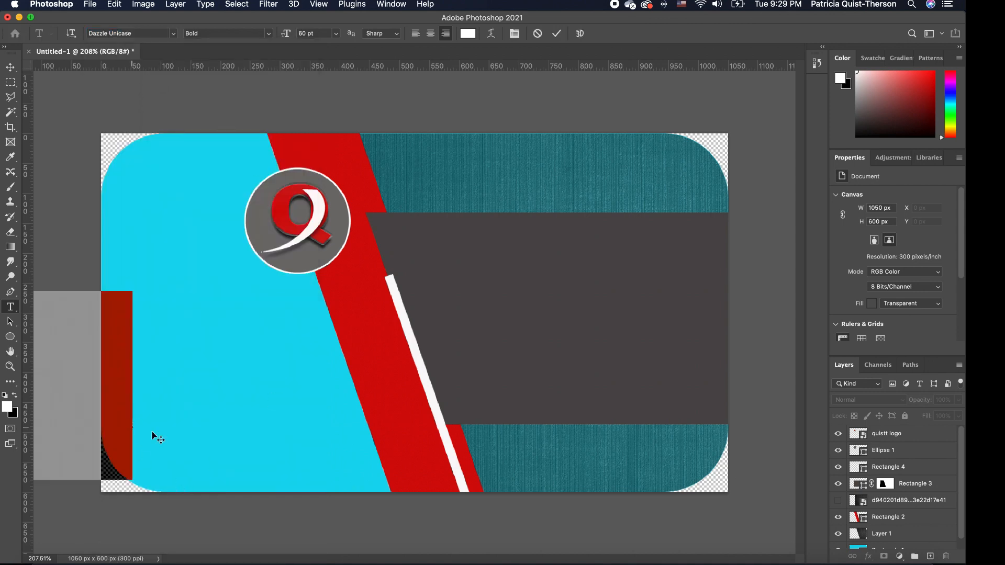
pyautogui.click(336, 34)
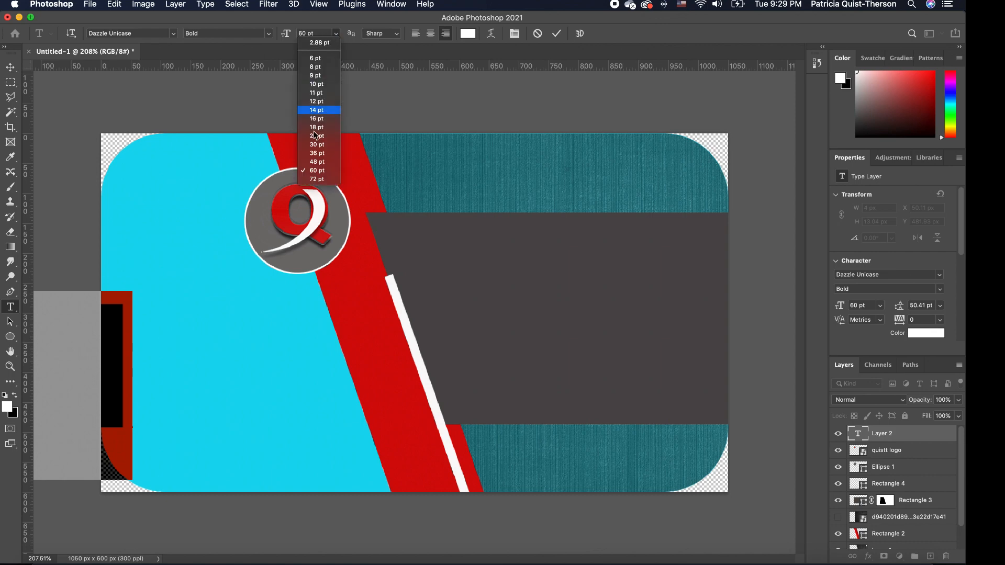
pyautogui.click(317, 102)
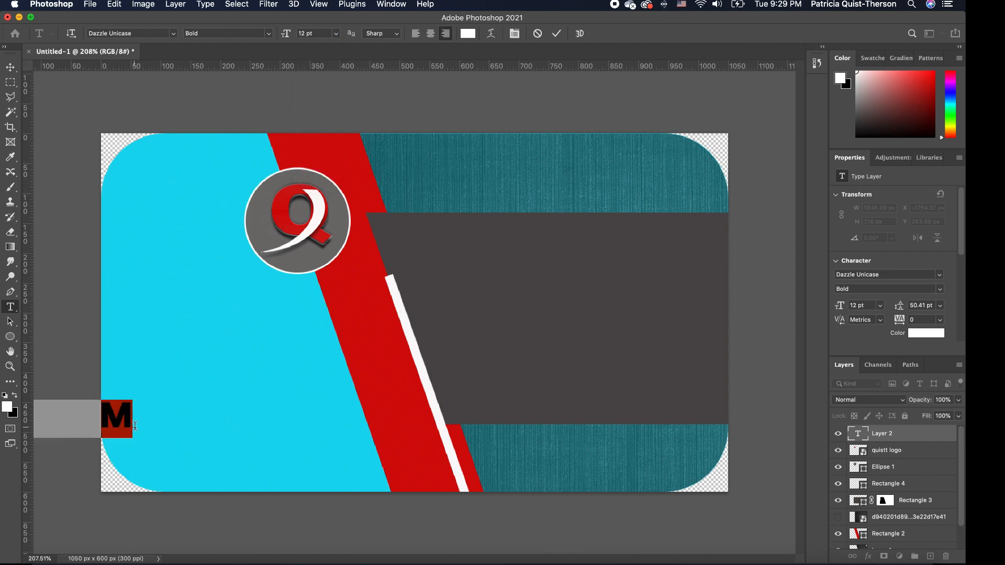
# Type 'QUISTT PHOTOSHOP' on the cyan area below the logo and shift it right.
pyautogui.moveTo(134, 457); pyautogui.dragTo(369, 419)
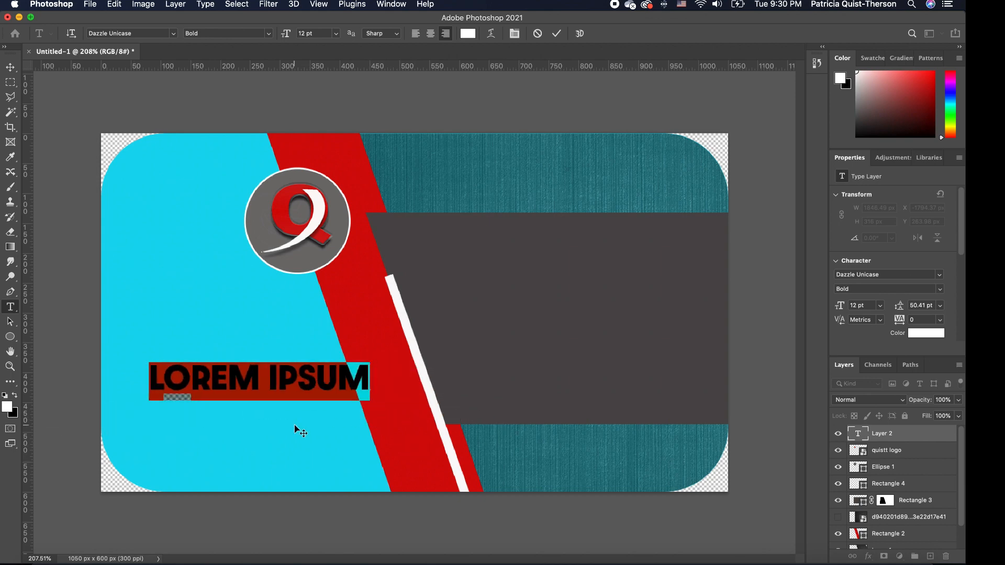
pyautogui.write('QUI')
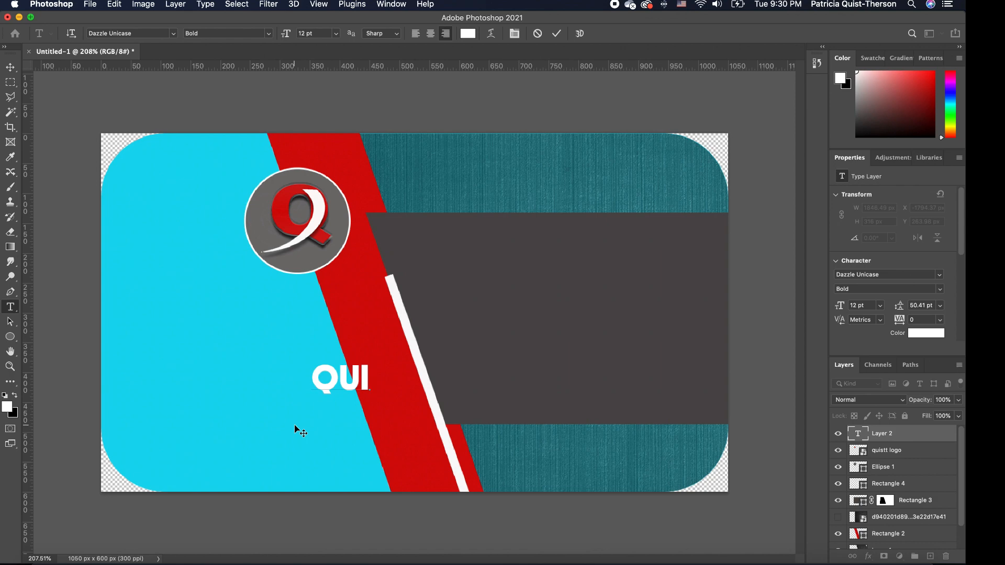
pyautogui.write('STT PHOTOSH')
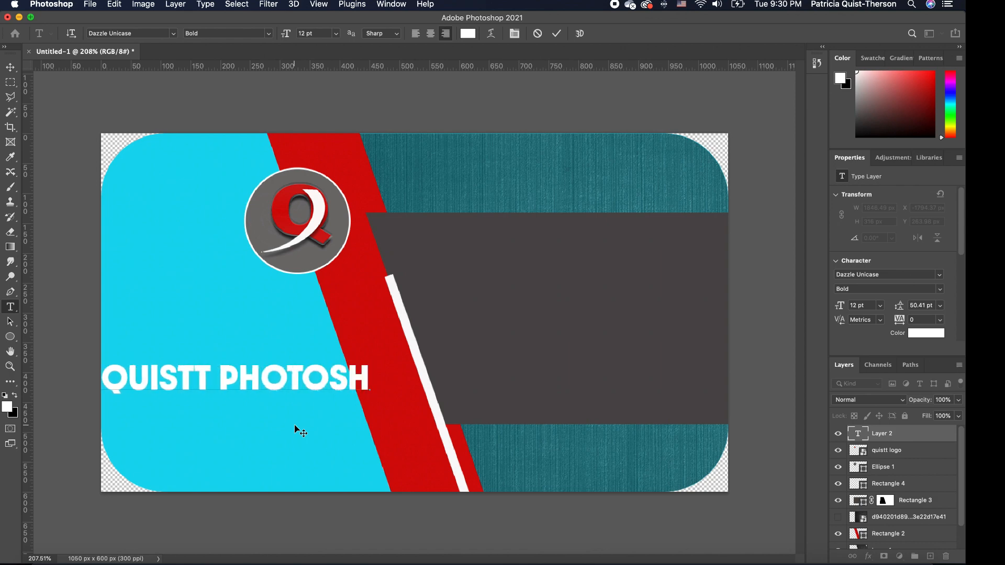
pyautogui.write('OP')
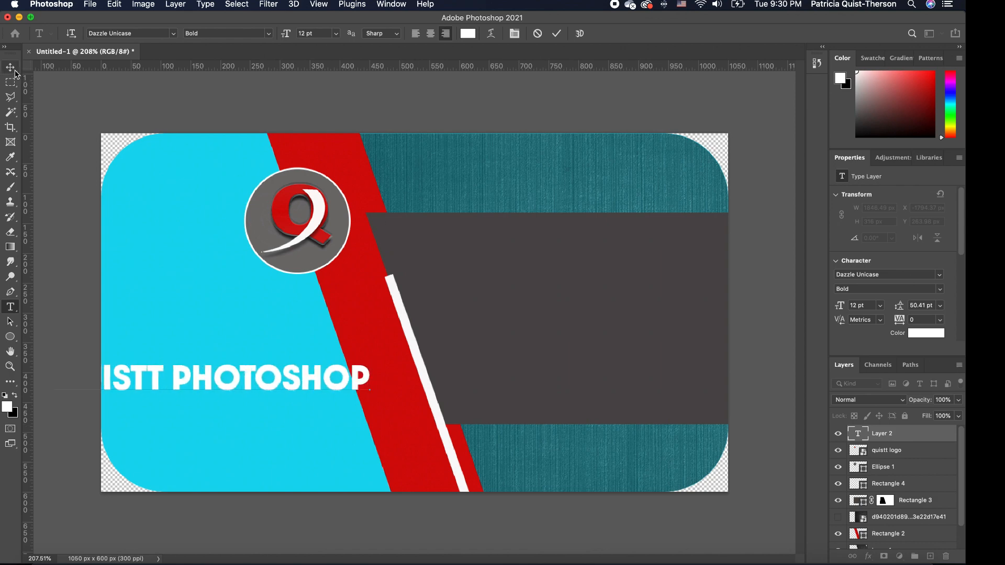
pyautogui.click(10, 67)
pyautogui.moveTo(265, 388); pyautogui.dragTo(350, 385)
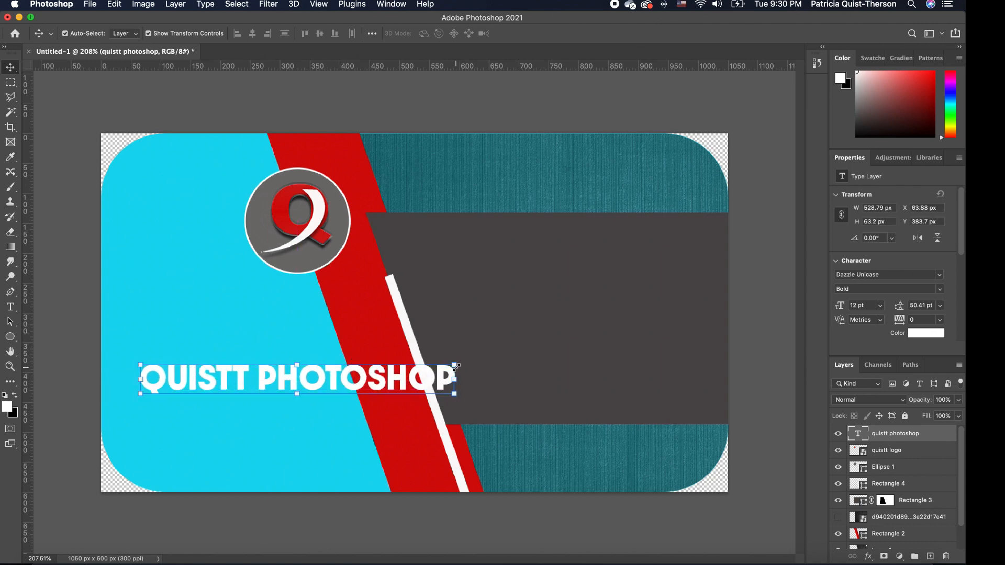
# Shrink the title, make it 5 pt Dazzle Unicase Light and move it down-left.
pyautogui.moveTo(454, 366); pyautogui.dragTo(308, 388)
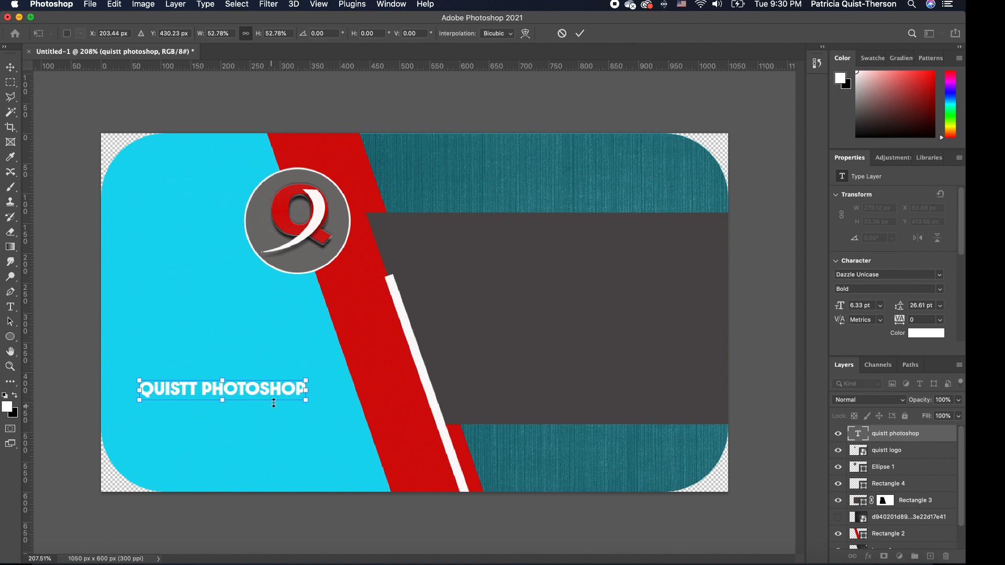
pyautogui.press('Return')
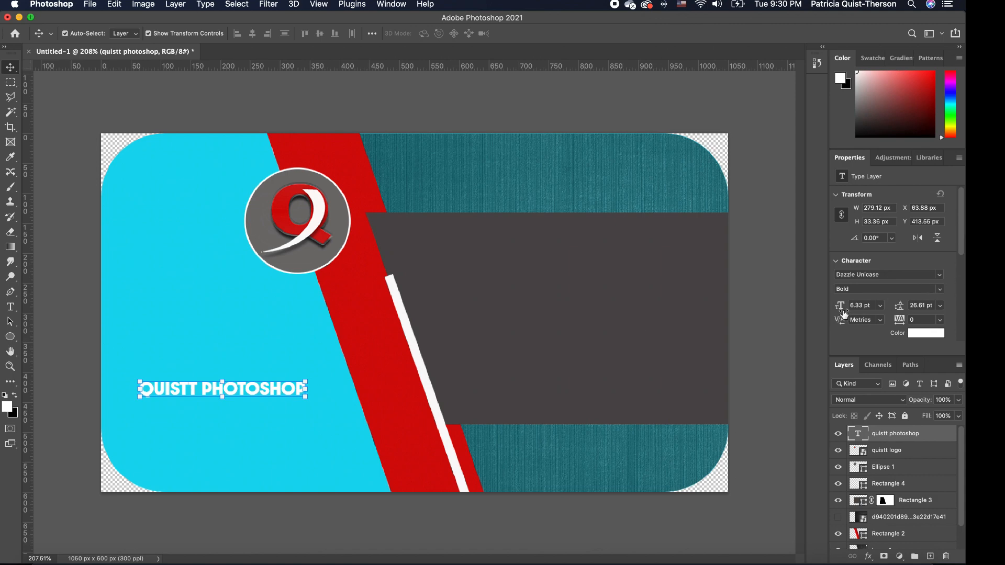
pyautogui.moveTo(844, 312); pyautogui.dragTo(836, 313)
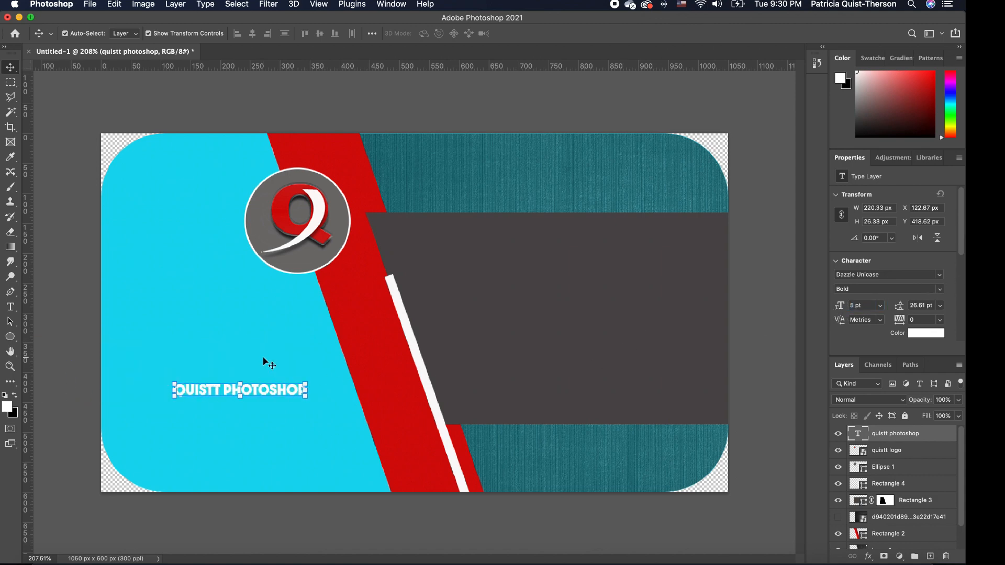
pyautogui.doubleClick(269, 393)
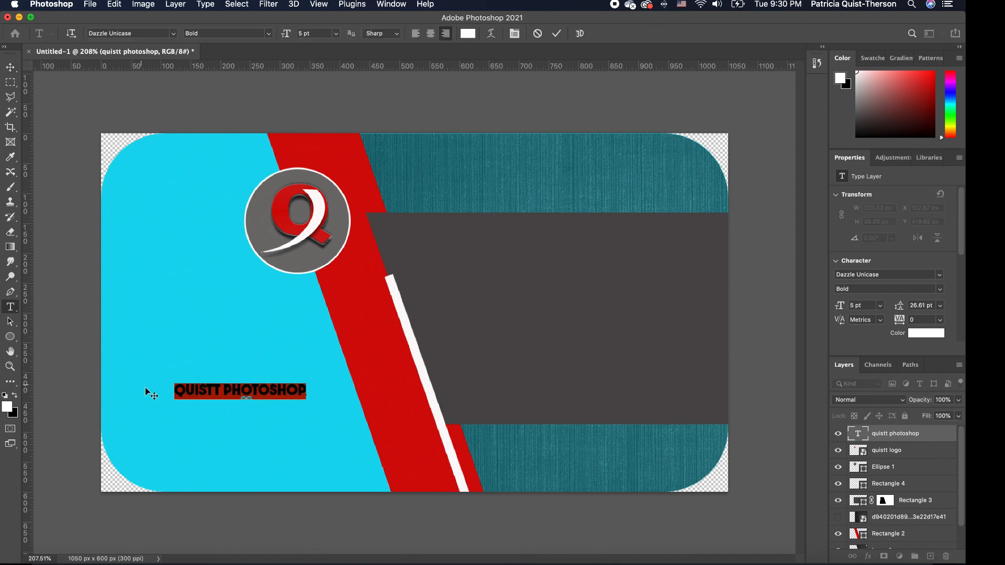
pyautogui.click(336, 34)
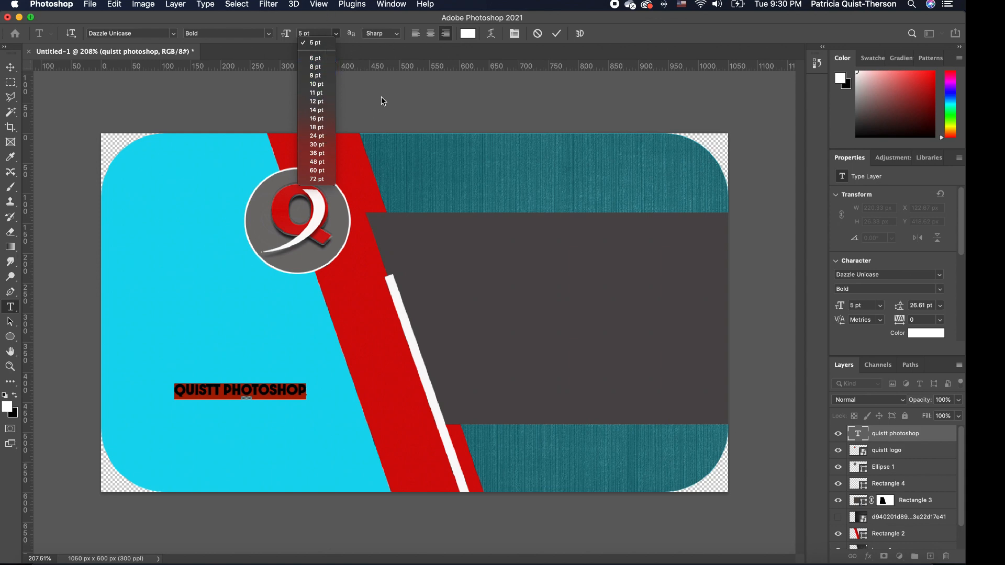
pyautogui.click(269, 35)
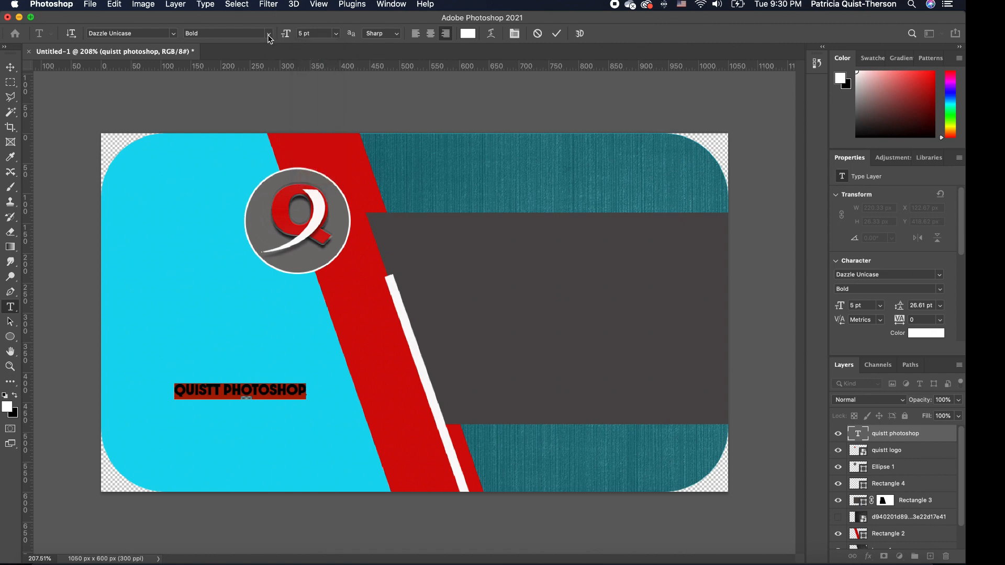
pyautogui.click(269, 37)
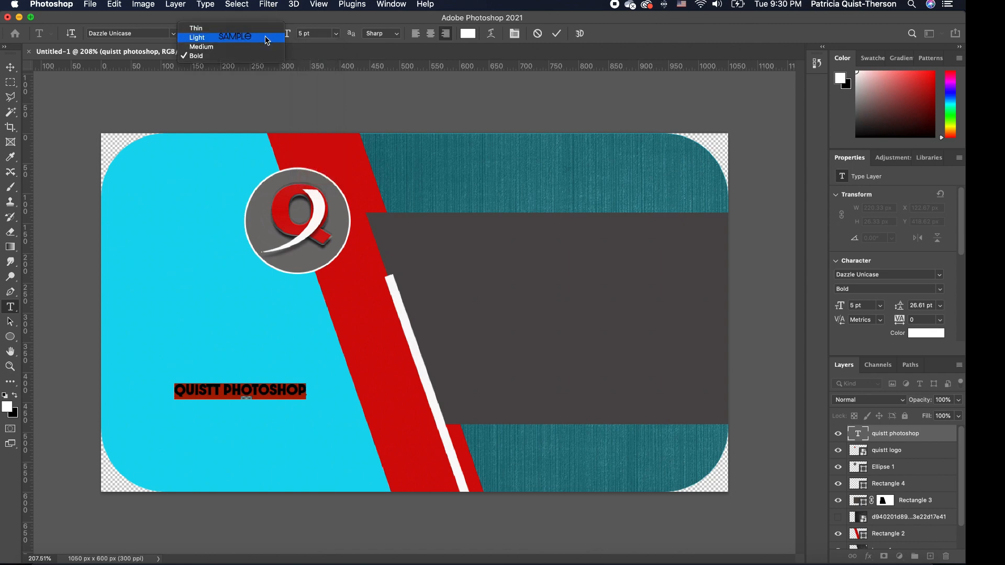
pyautogui.click(209, 41)
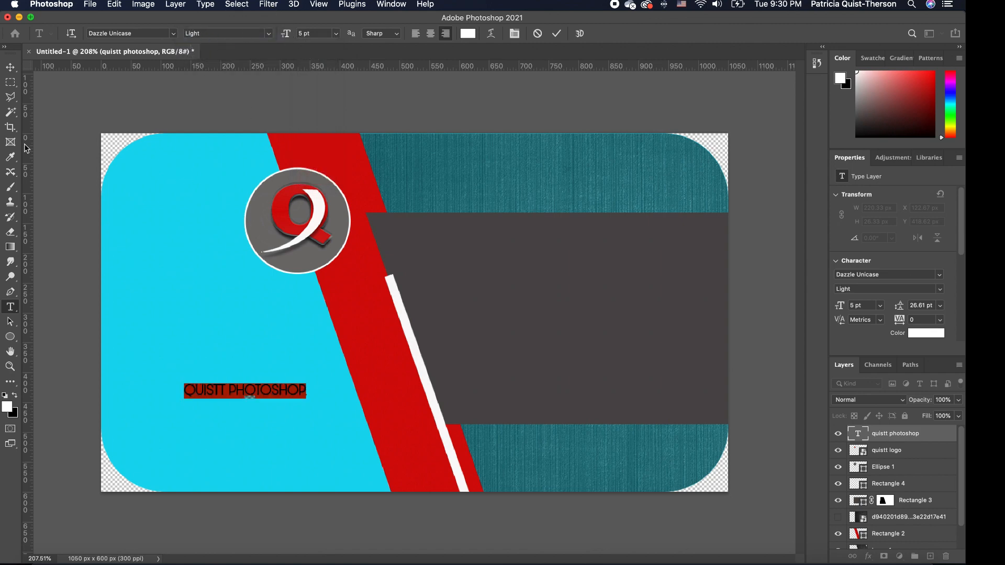
pyautogui.click(10, 67)
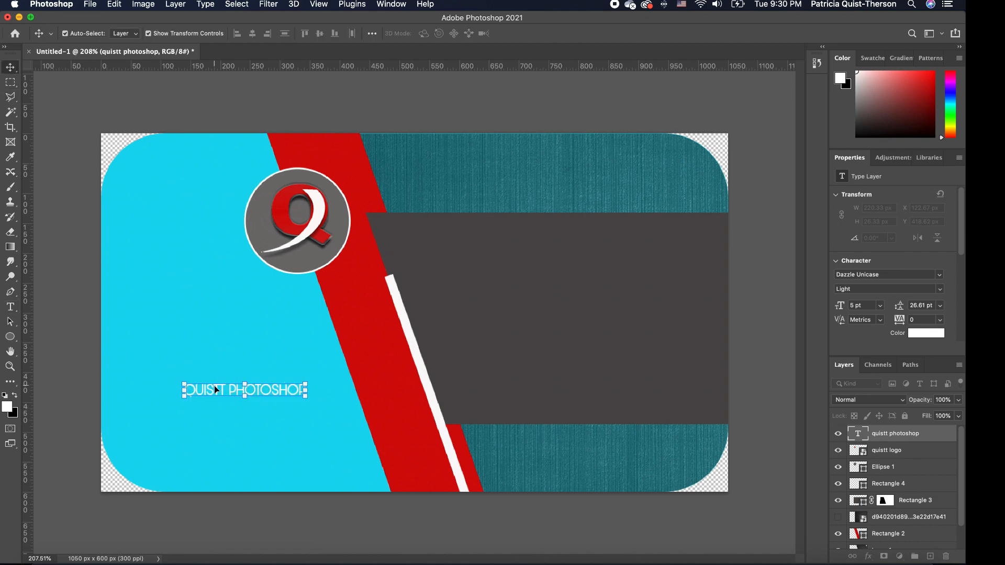
pyautogui.moveTo(216, 390); pyautogui.dragTo(149, 437)
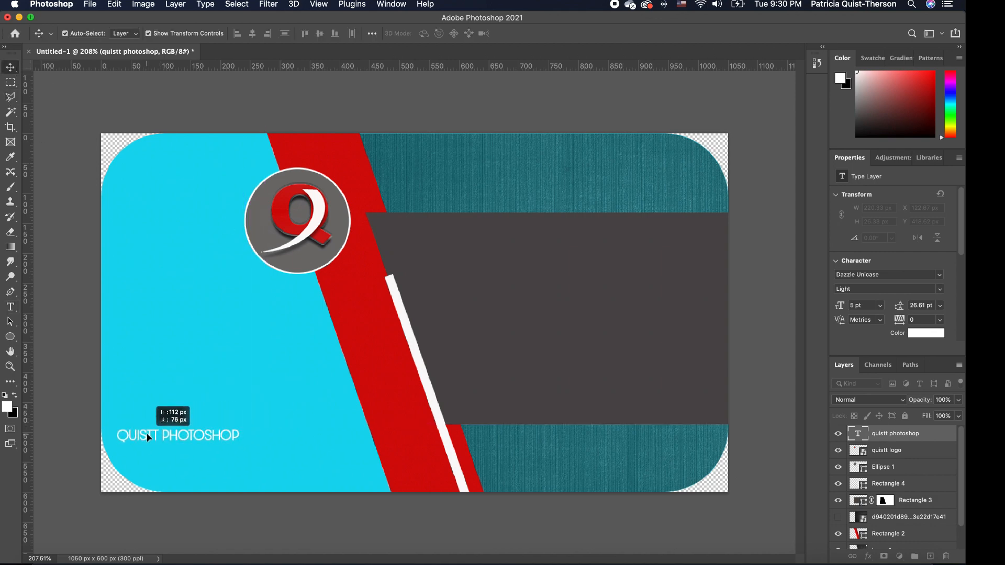
# Enlarge the title slightly to 334.29 × 41.5 px (8.19 pt).
pyautogui.press('super+t')
pyautogui.moveTo(241, 425); pyautogui.dragTo(295, 424)
pyautogui.press('Return')
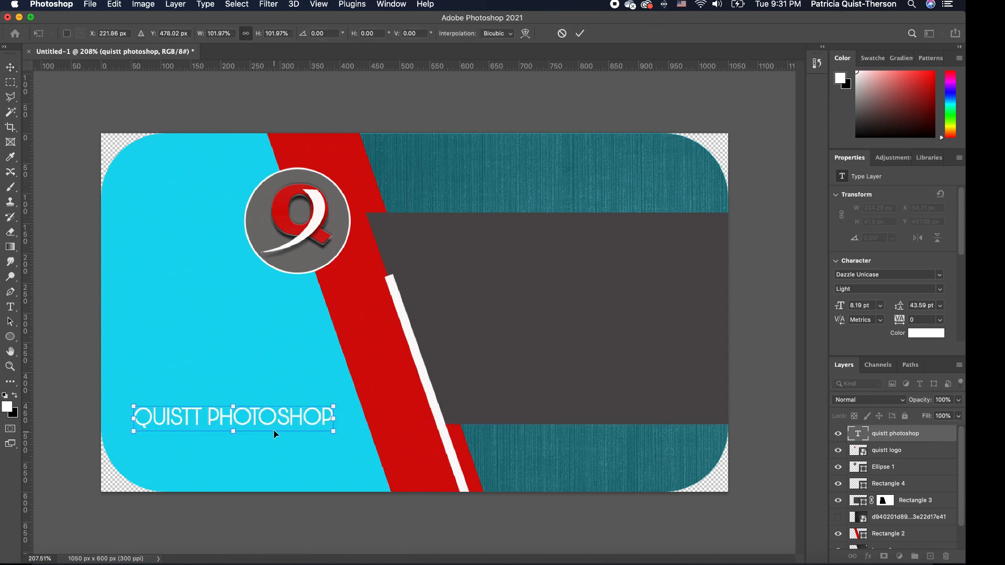
pyautogui.press('Return')
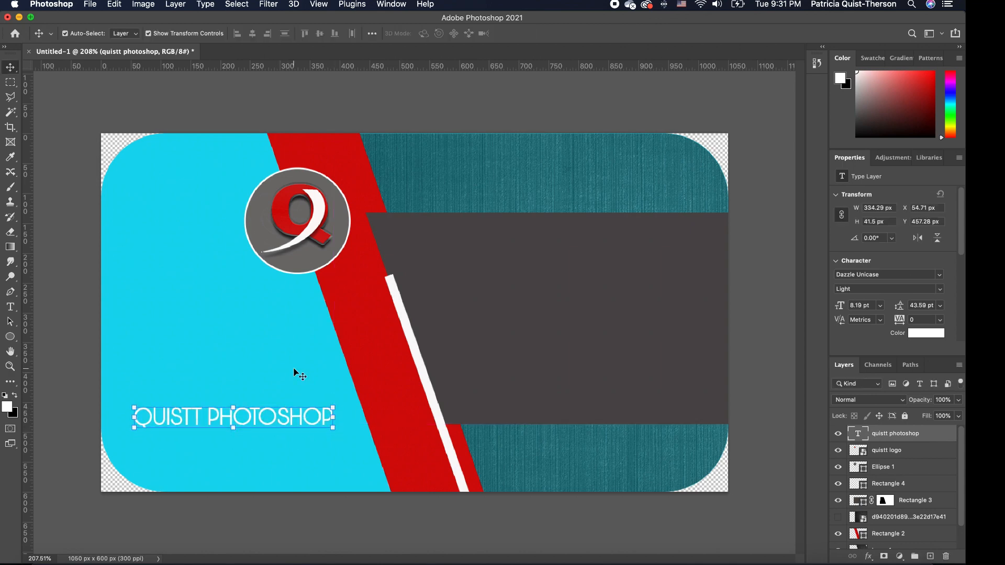
pyautogui.click(294, 372)
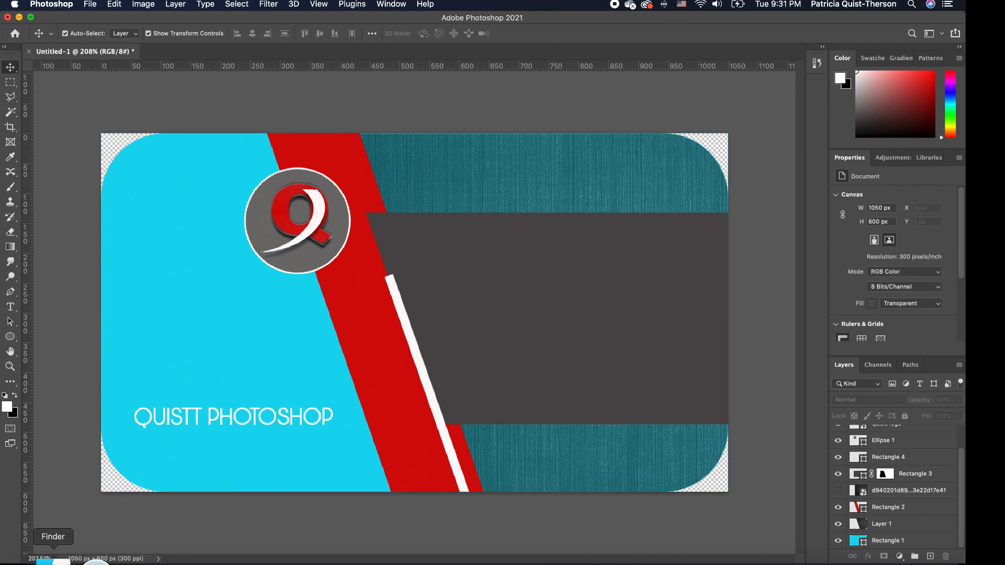
# Place phone-512.png onto the card, scaled down and positioned on the grey band.
pyautogui.click(45, 561)
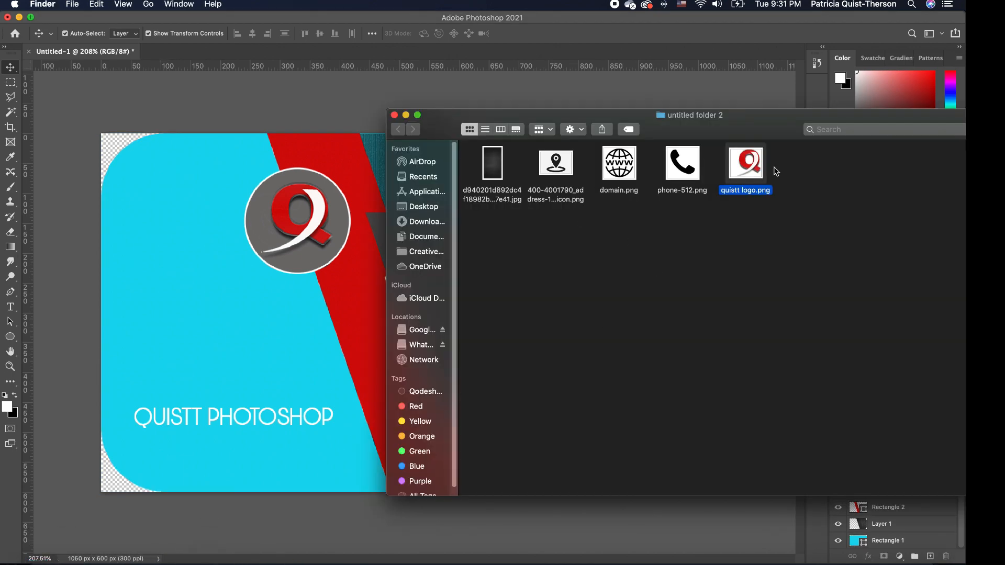
pyautogui.moveTo(689, 128); pyautogui.dragTo(822, 146)
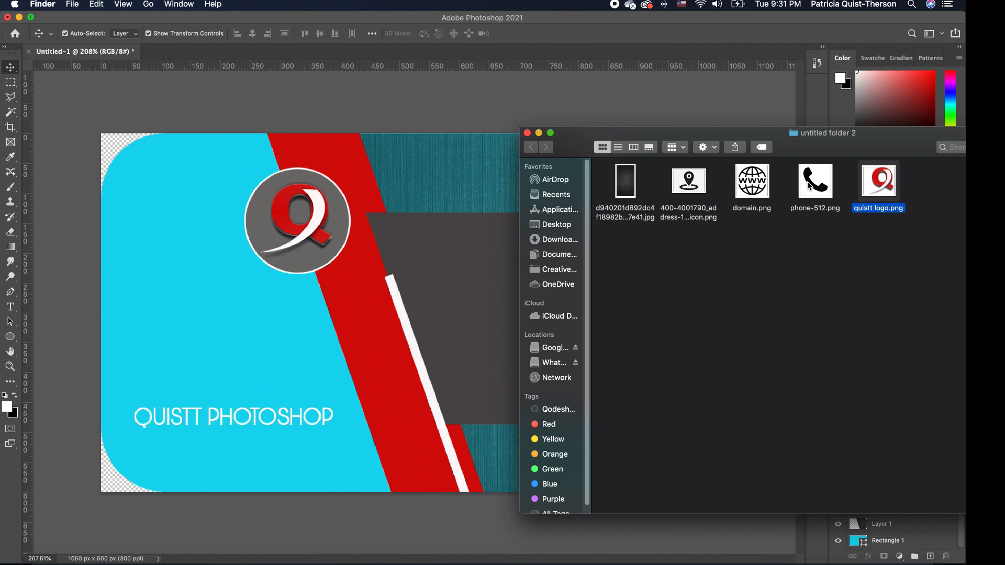
pyautogui.moveTo(810, 186); pyautogui.dragTo(251, 288)
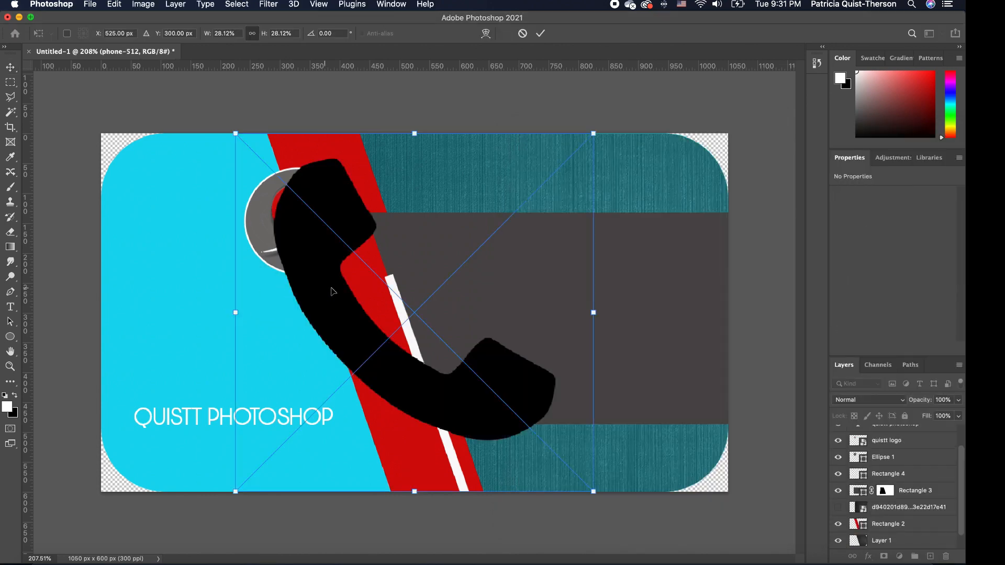
pyautogui.moveTo(598, 129); pyautogui.dragTo(299, 429)
pyautogui.moveTo(274, 480); pyautogui.dragTo(498, 289)
pyautogui.press('Return')
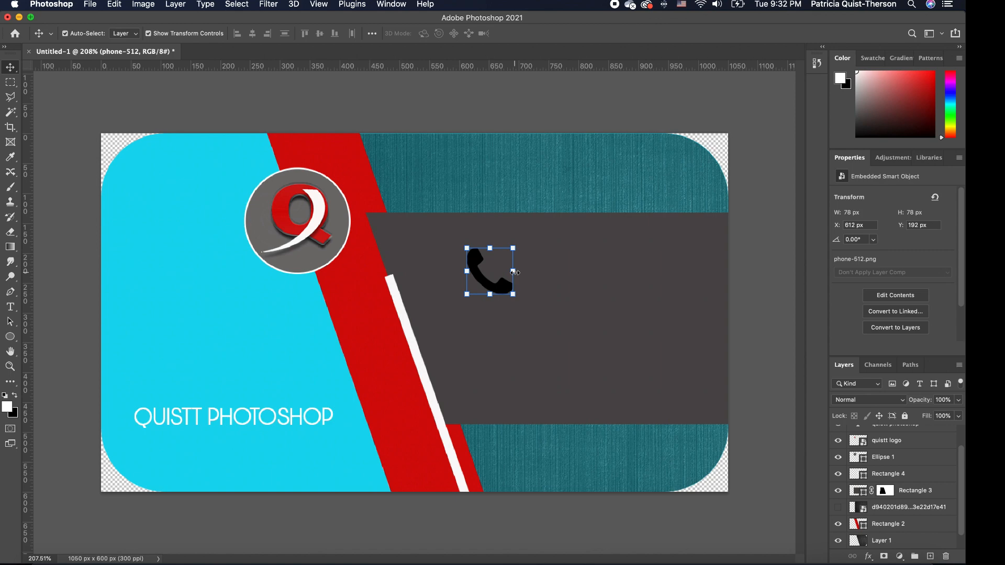
# Shrink the phone icon further with Free Transform.
pyautogui.hotkey('ctrl', 't')
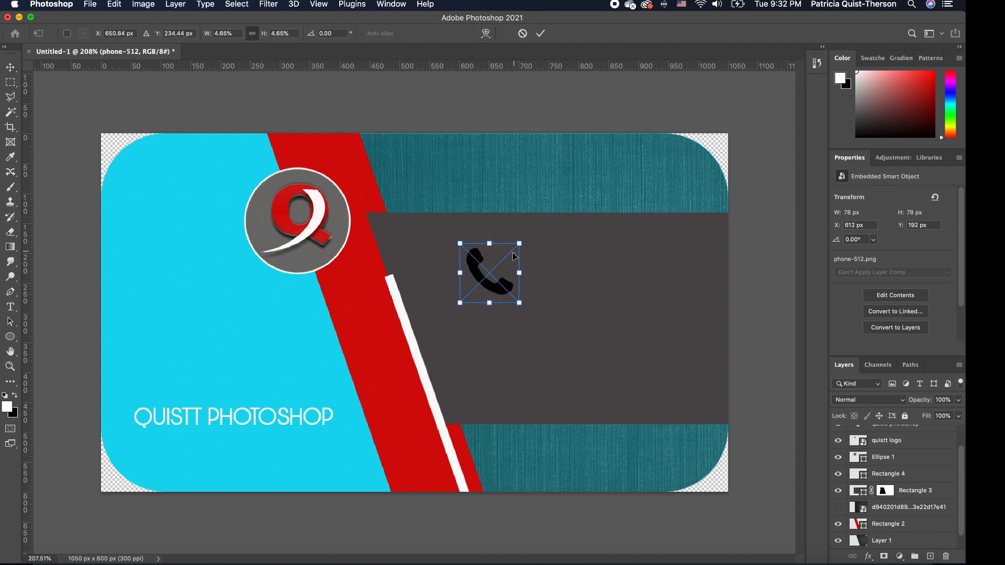
pyautogui.moveTo(513, 253); pyautogui.dragTo(488, 275)
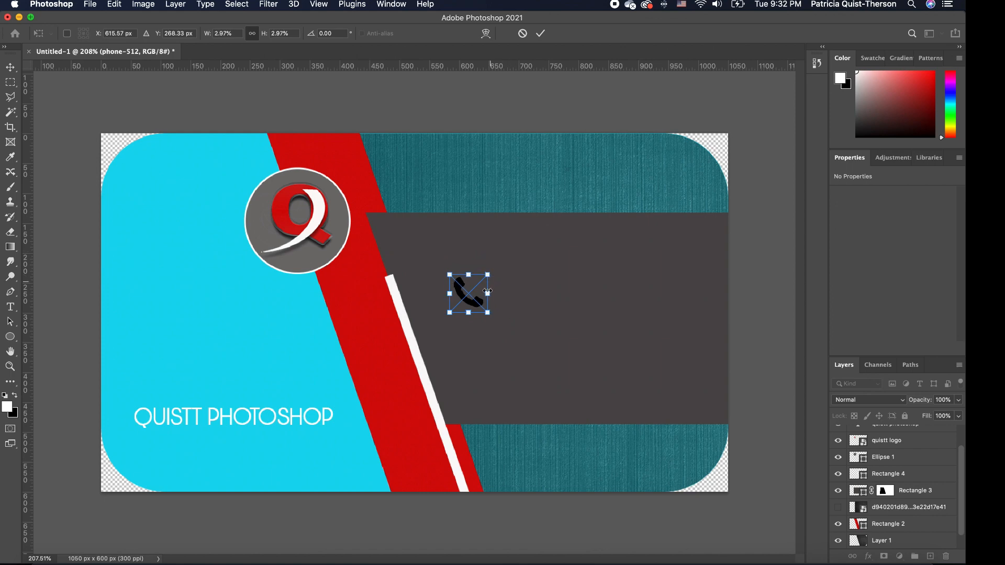
pyautogui.press('Return')
pyautogui.click(526, 309)
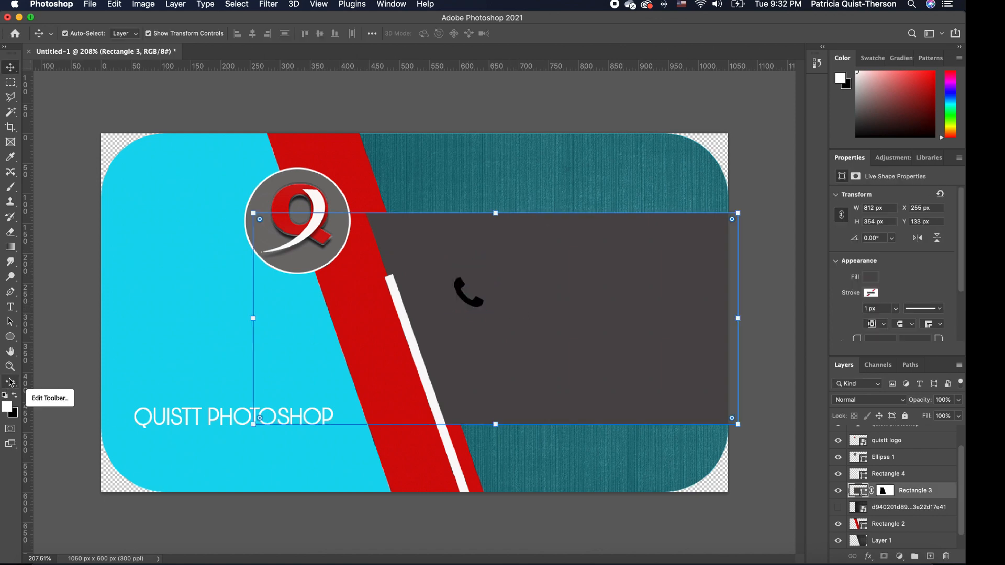
# Draw a small circle with white fill and no outline.
pyautogui.click(11, 339)
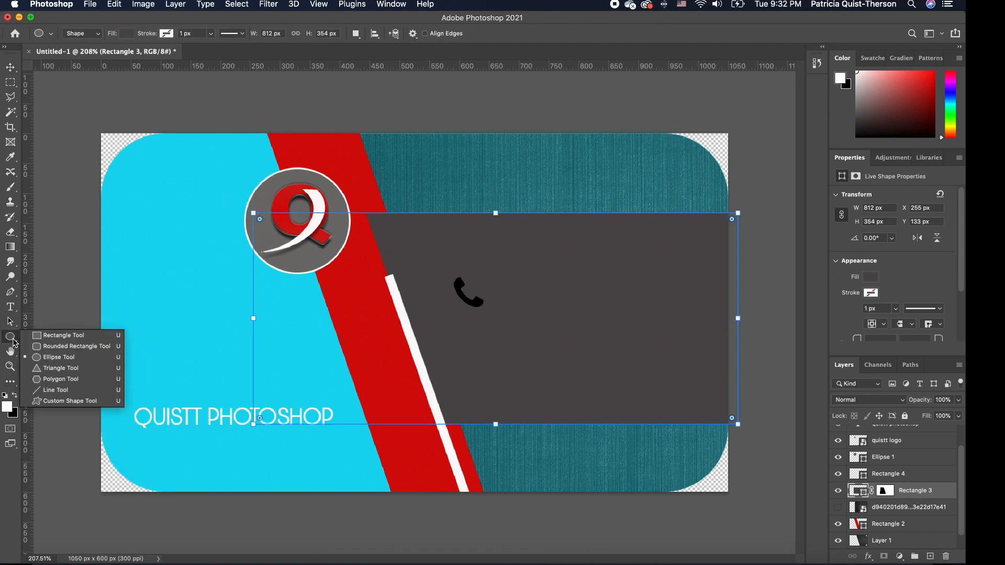
pyautogui.click(52, 358)
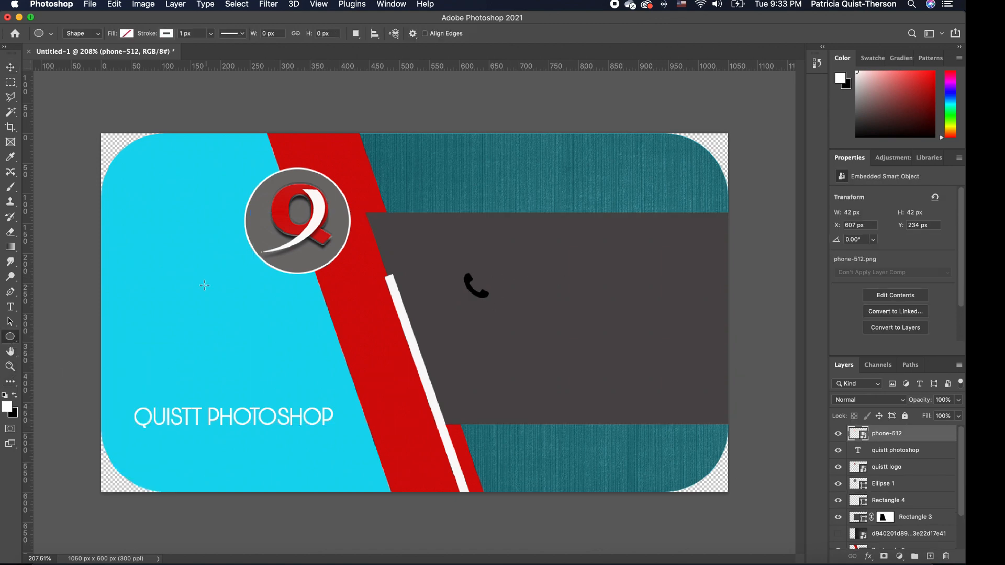
pyautogui.moveTo(204, 285); pyautogui.dragTo(227, 313)
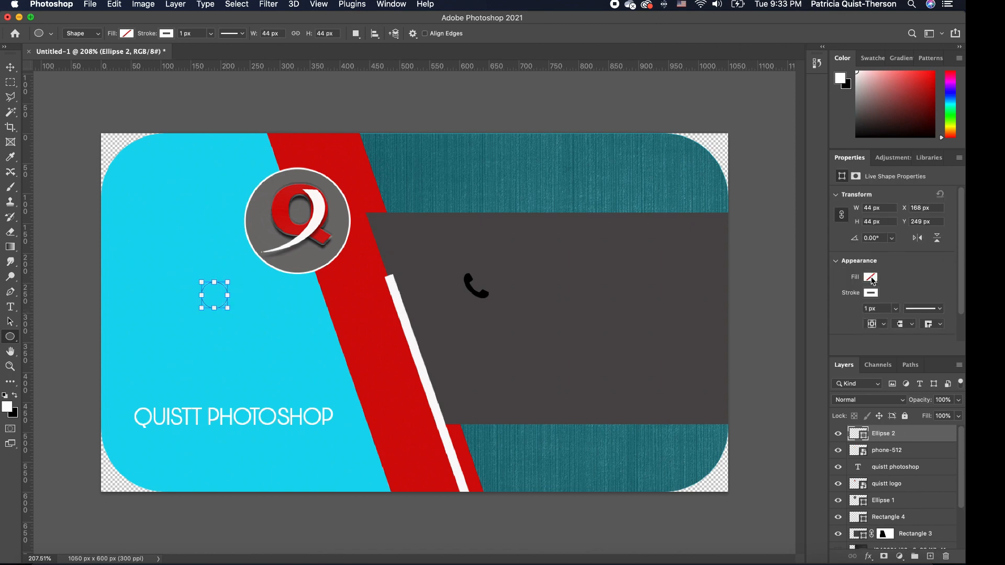
pyautogui.click(870, 277)
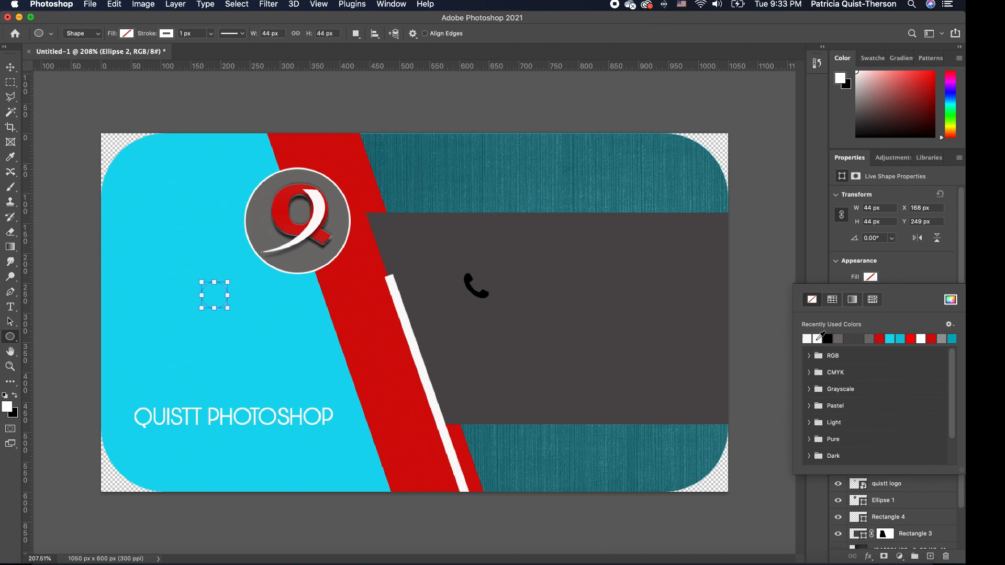
pyautogui.click(814, 338)
pyautogui.click(896, 270)
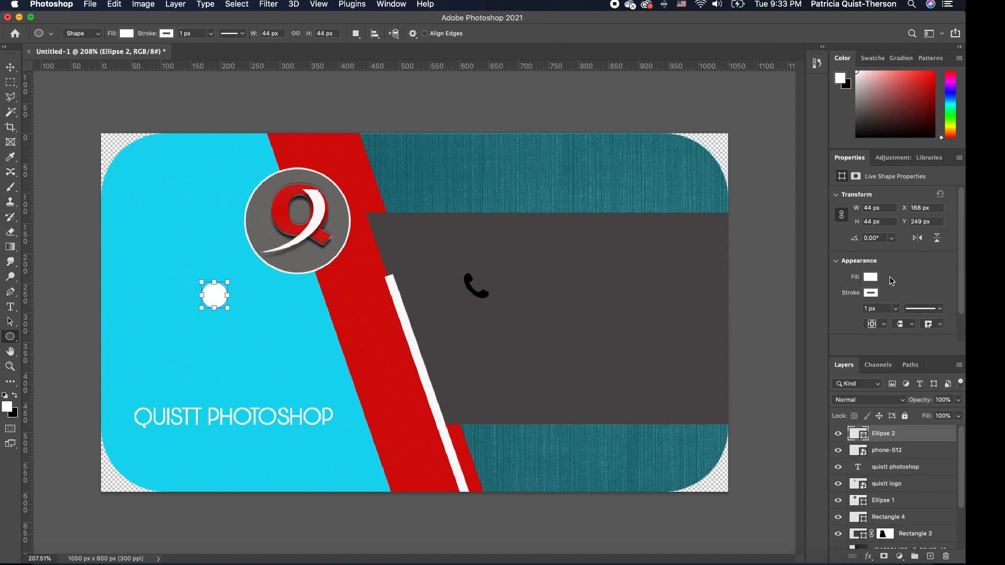
pyautogui.click(872, 294)
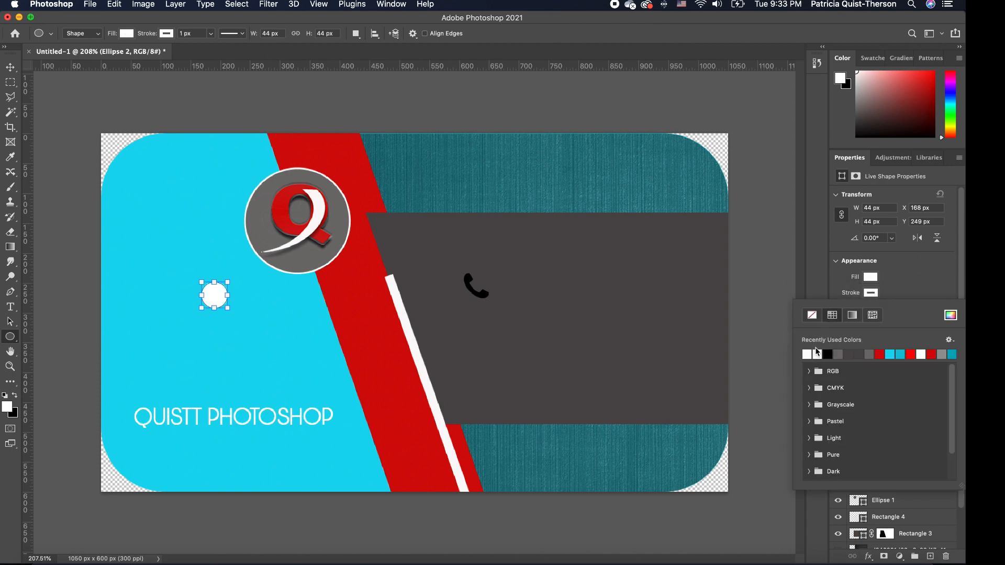
pyautogui.click(817, 317)
# Resize the white circle to about 55 × 57 px and move it beside the phone icon.
pyautogui.moveTo(229, 312); pyautogui.dragTo(230, 310)
pyautogui.click(219, 300)
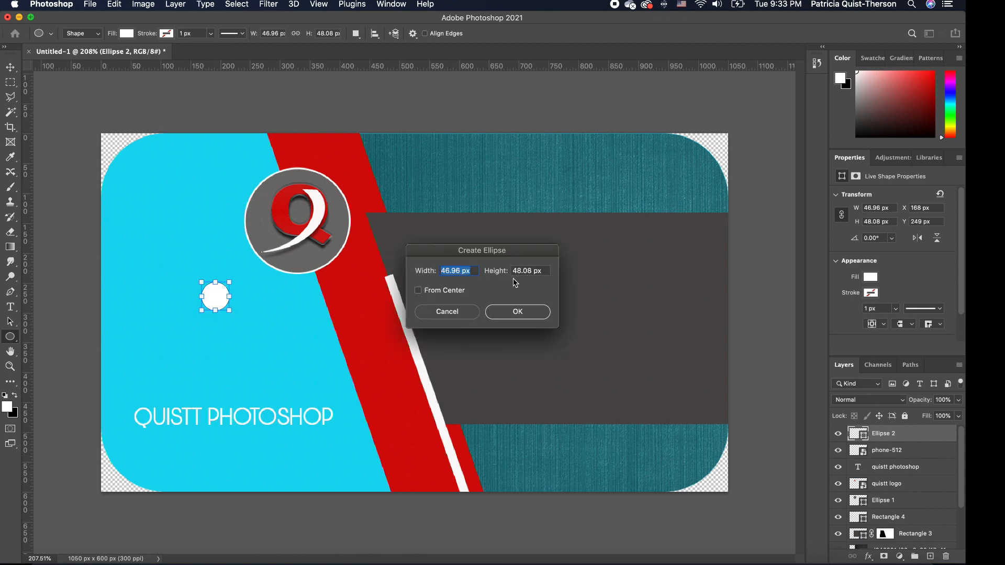
pyautogui.click(453, 311)
pyautogui.click(10, 67)
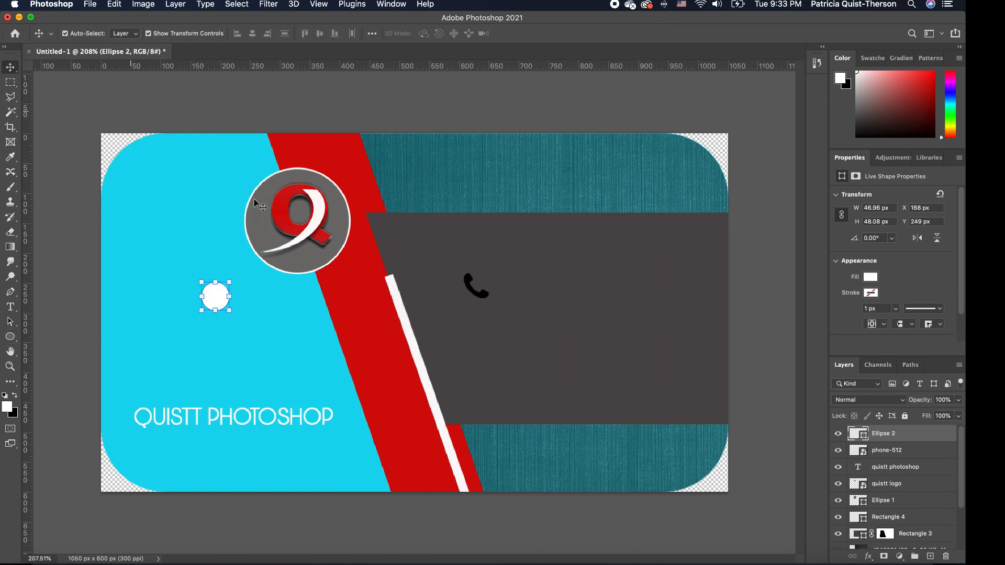
pyautogui.moveTo(222, 296); pyautogui.dragTo(448, 270)
# Place the white circle on the grey band and centre the phone icon above it.
pyautogui.press('Return')
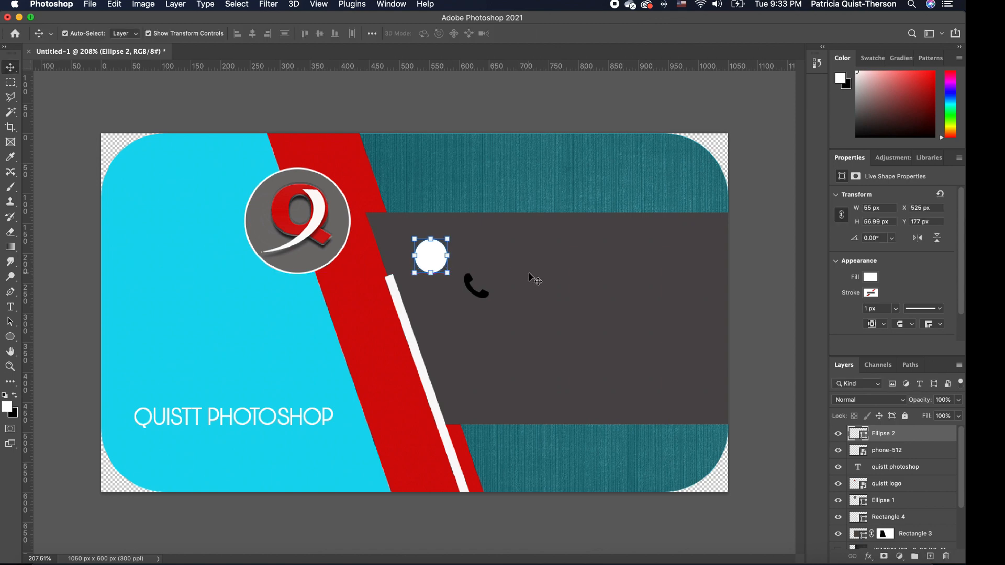
pyautogui.click(530, 276)
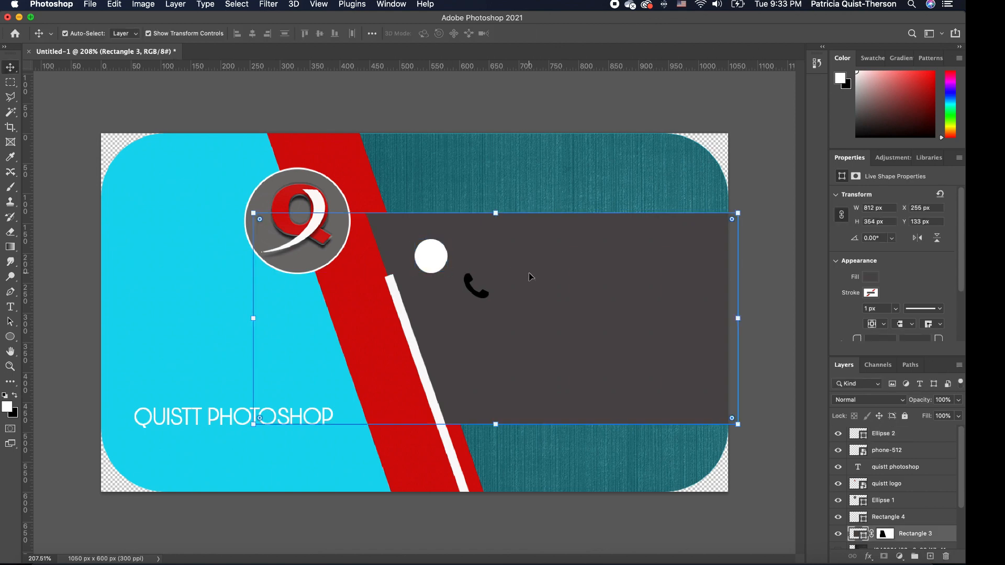
pyautogui.click(426, 256)
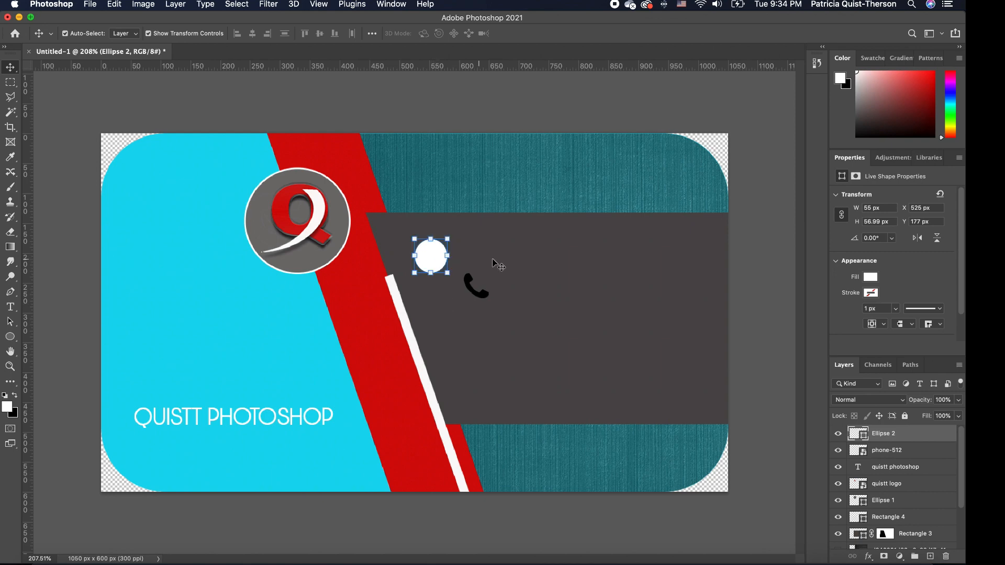
pyautogui.click(461, 281)
pyautogui.click(483, 297)
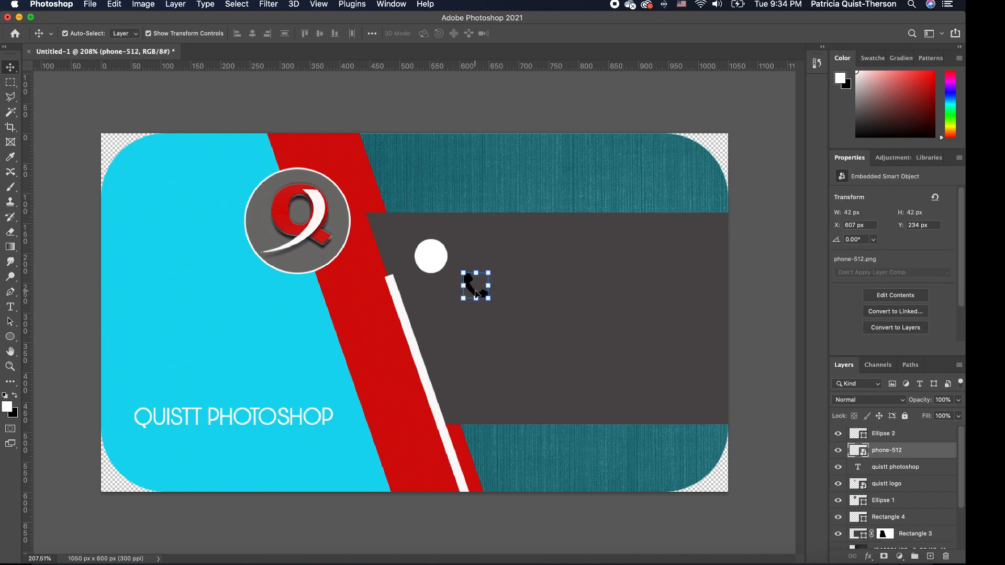
pyautogui.moveTo(476, 294)
pyautogui.mouseDown()
pyautogui.moveTo(440, 266)
pyautogui.moveTo(474, 281)
pyautogui.mouseUp()
pyautogui.moveTo(902, 451); pyautogui.dragTo(901, 432)
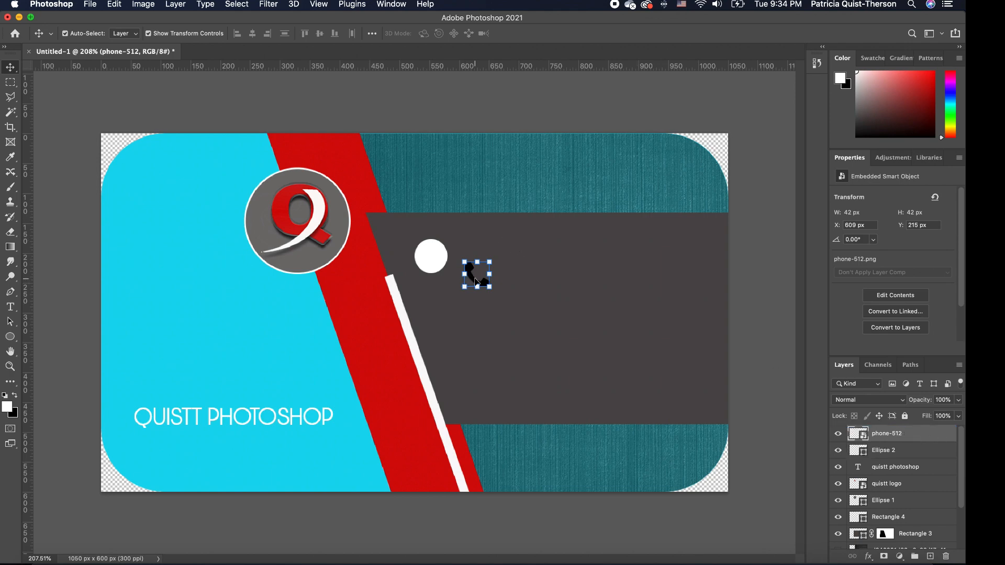
pyautogui.moveTo(475, 278); pyautogui.dragTo(427, 263)
# Enlarge the white circle to about 64 × 65 px around the 42 px phone icon.
pyautogui.scroll(3, 471, 260)
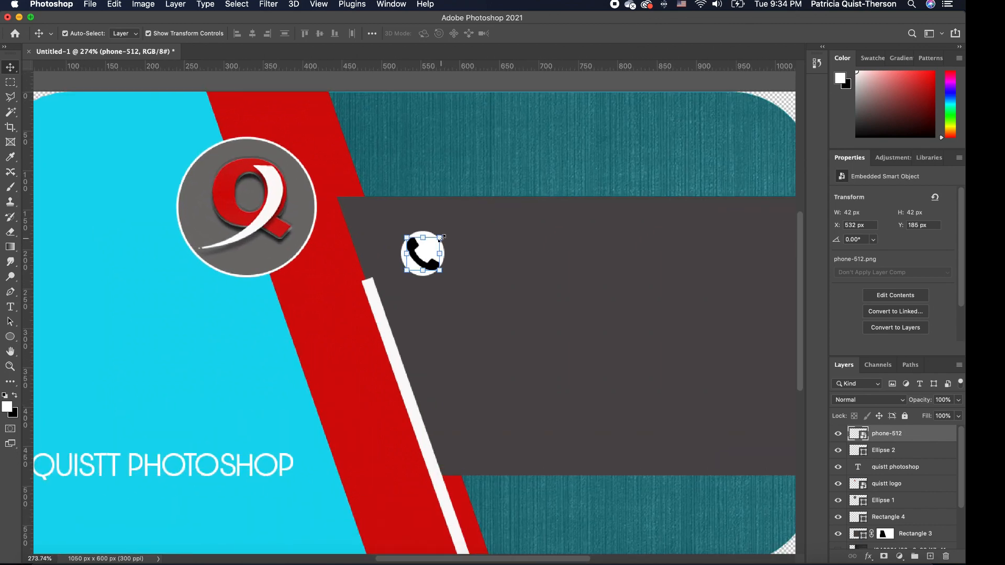
pyautogui.scroll(4, 443, 238)
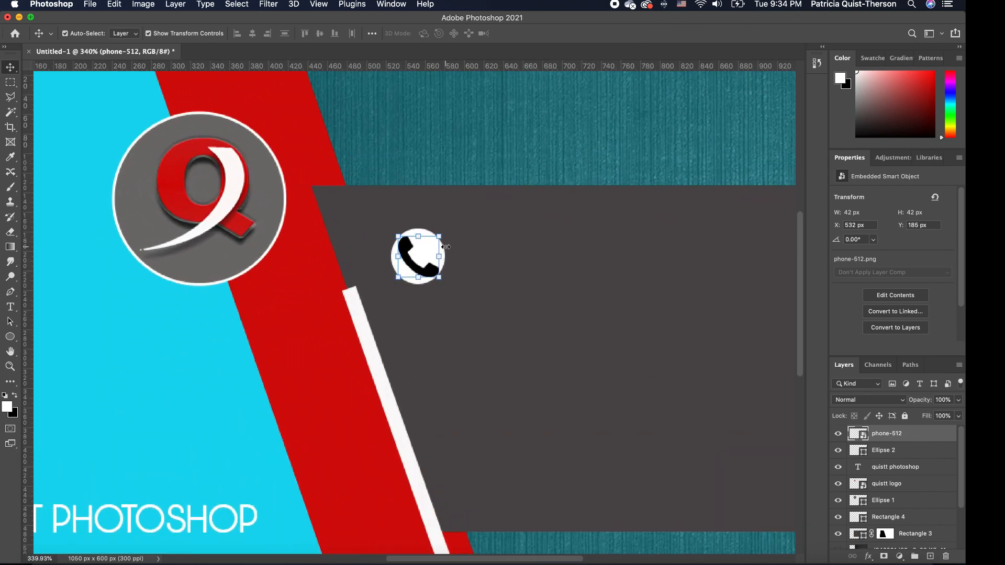
pyautogui.click(440, 262)
pyautogui.click(453, 262)
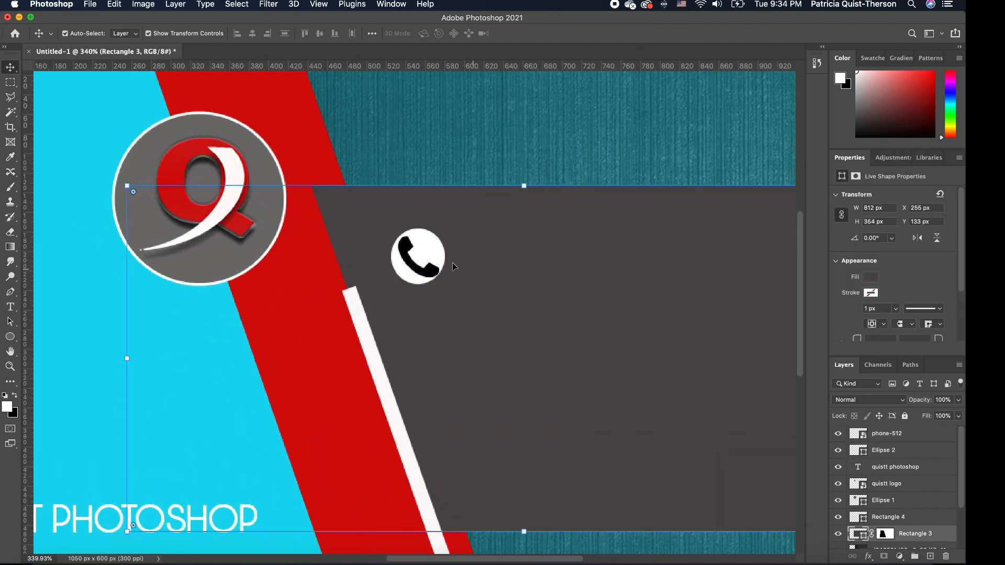
pyautogui.click(422, 238)
pyautogui.moveTo(444, 285)
pyautogui.mouseDown()
pyautogui.moveTo(458, 300)
pyautogui.moveTo(436, 272)
pyautogui.mouseUp()
pyautogui.press('Return')
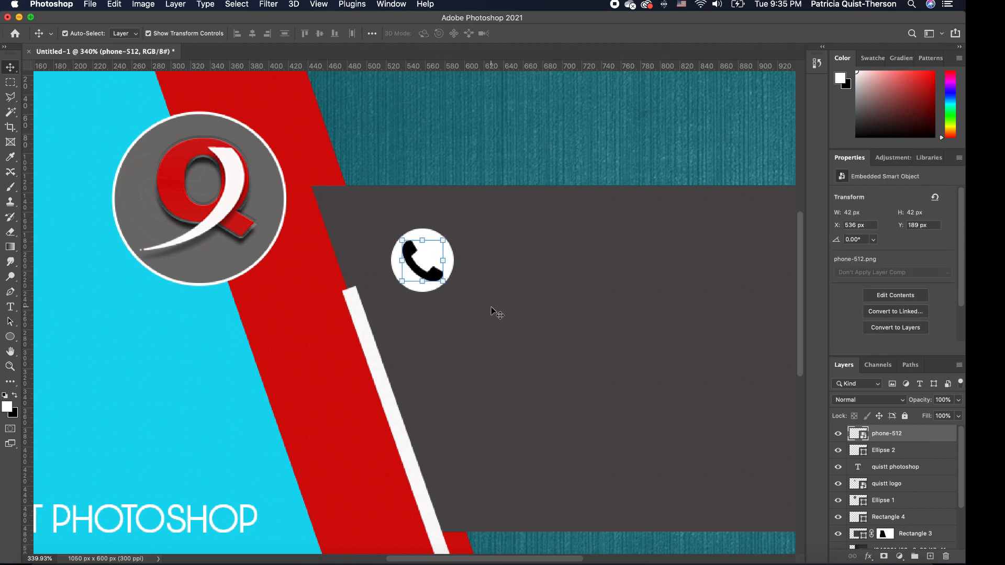
pyautogui.click(497, 313)
pyautogui.click(448, 259)
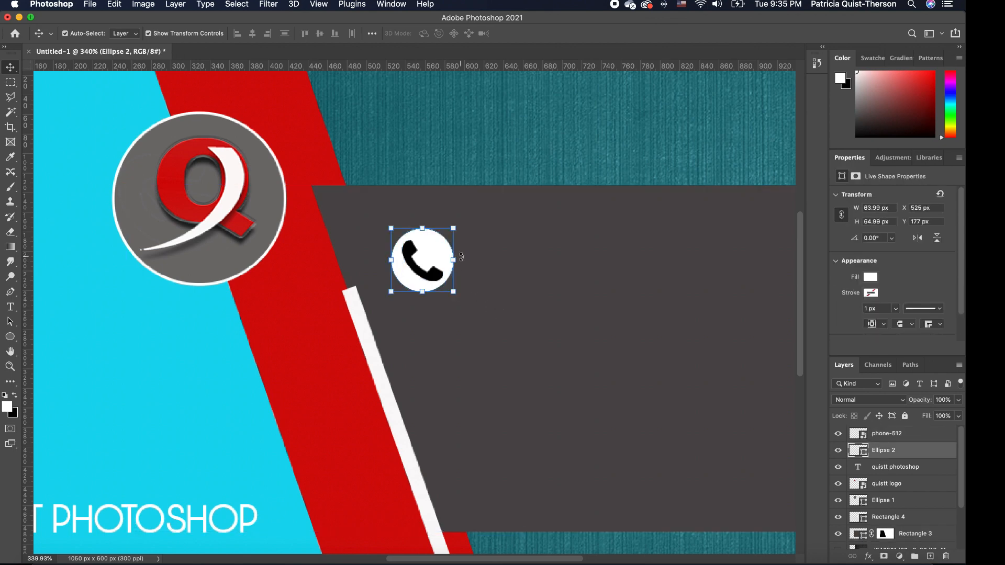
# Duplicate the white circle twice down the band and space the three with 29 px gaps.
pyautogui.press('super')
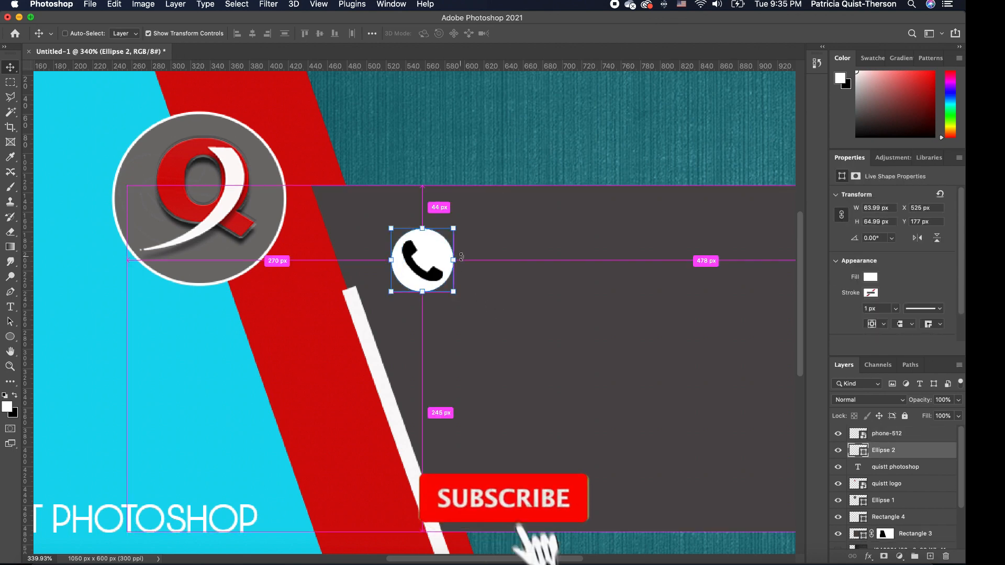
pyautogui.moveTo(444, 258); pyautogui.dragTo(482, 347)
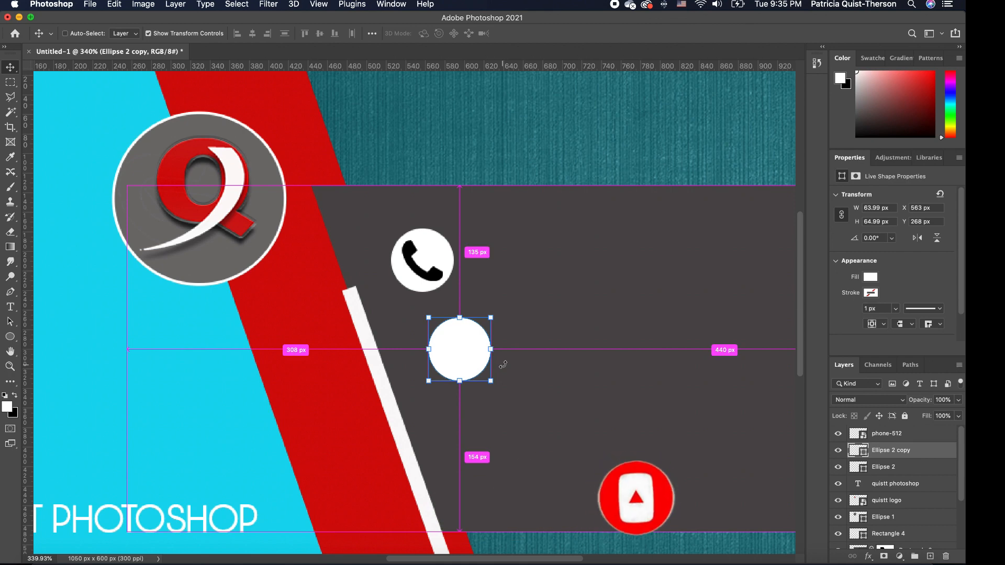
pyautogui.moveTo(466, 352); pyautogui.dragTo(501, 445)
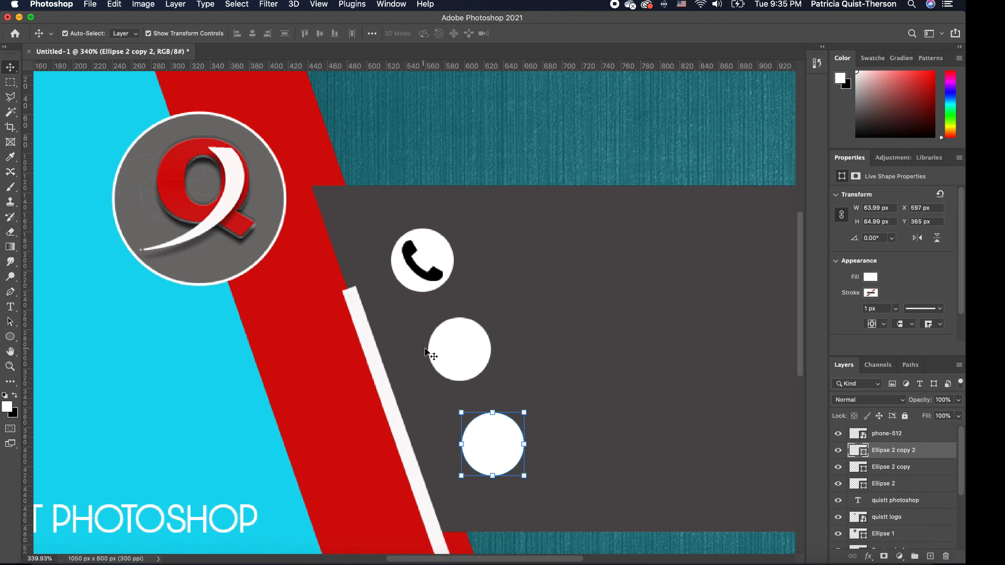
pyautogui.press('super+0')
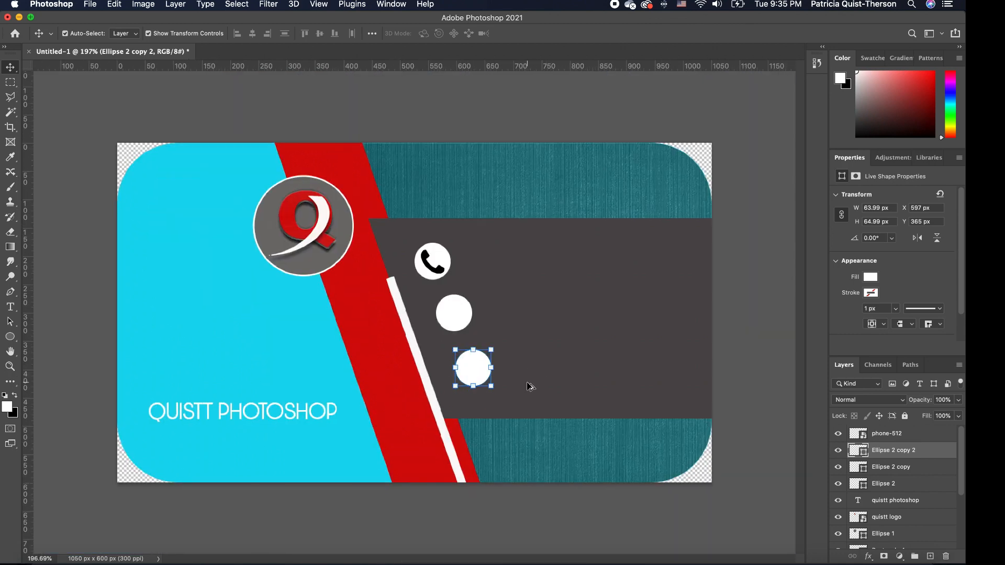
pyautogui.click(529, 387)
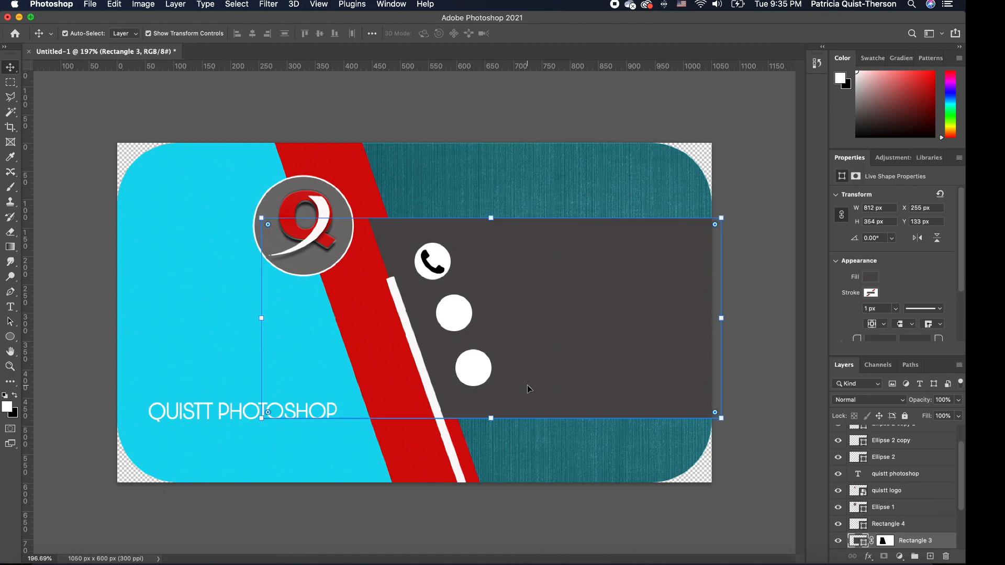
pyautogui.moveTo(461, 322); pyautogui.dragTo(461, 324)
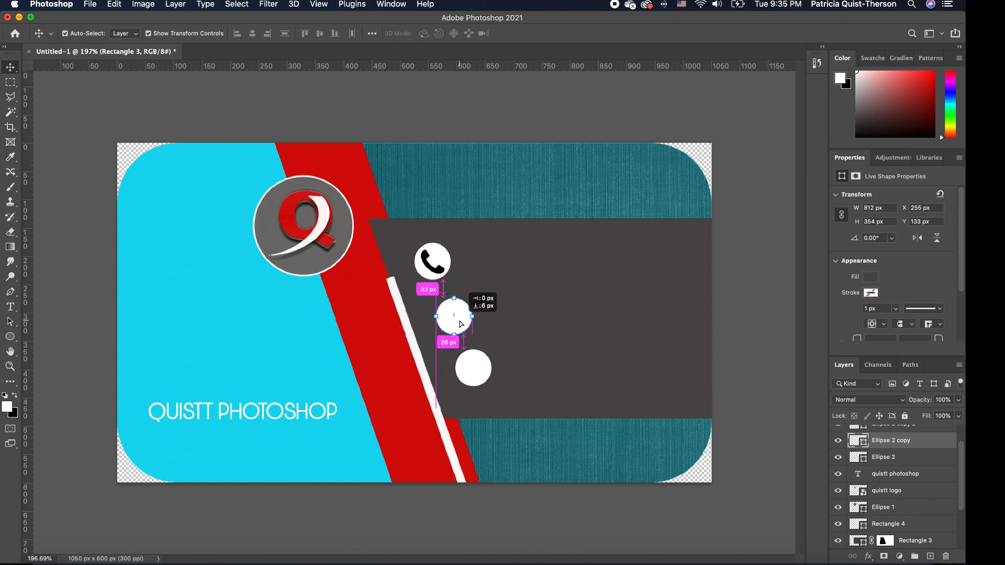
pyautogui.moveTo(461, 324); pyautogui.dragTo(461, 323)
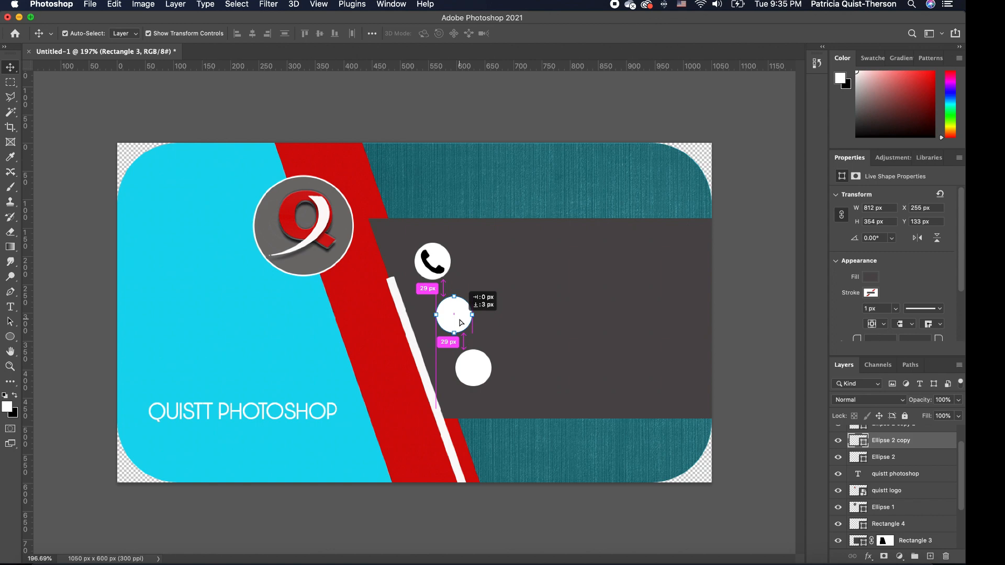
# Place domain.png, shrink it to about 2.36%, and centre it in the middle white circle.
pyautogui.click(45, 559)
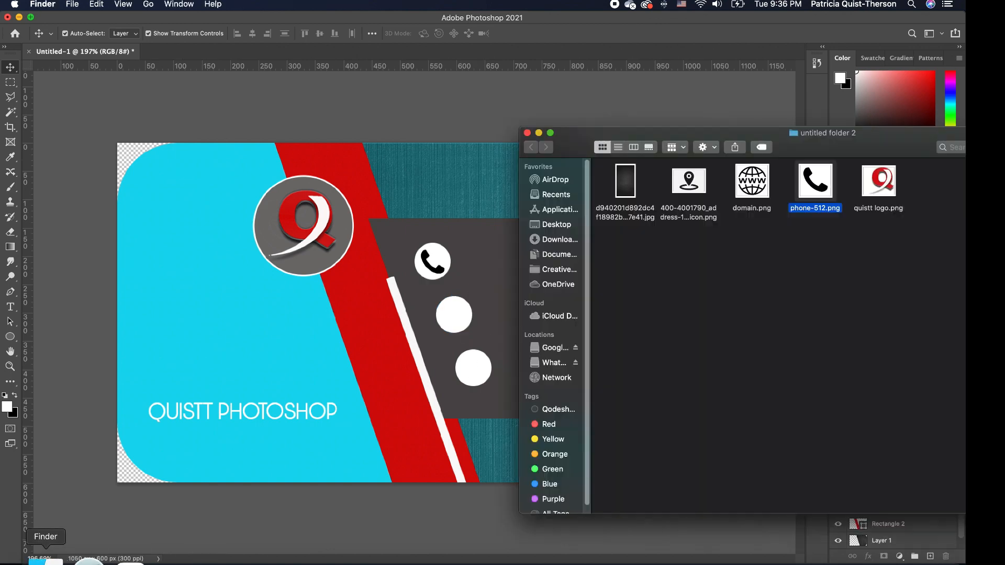
pyautogui.moveTo(753, 189); pyautogui.dragTo(421, 310)
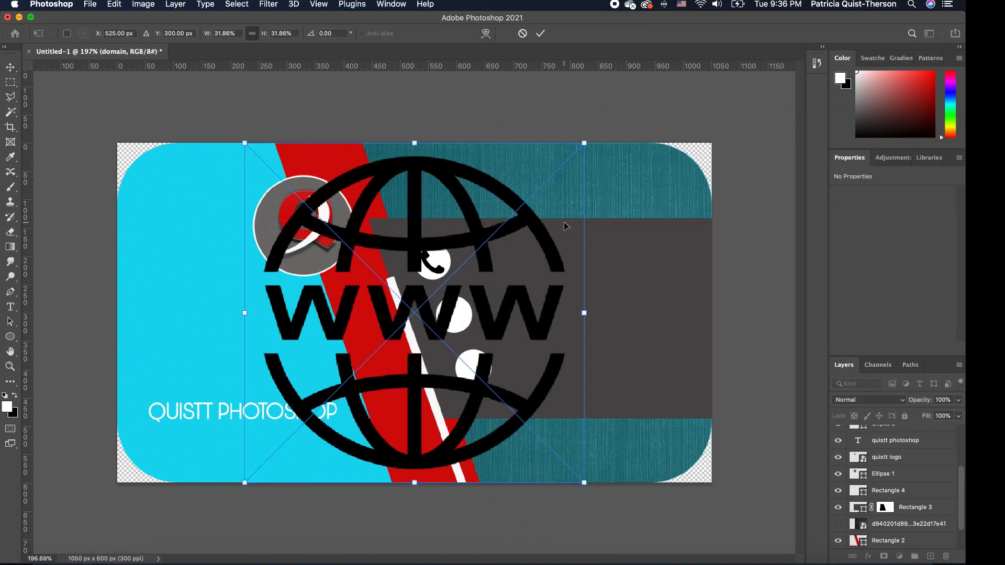
pyautogui.moveTo(585, 139); pyautogui.dragTo(321, 489)
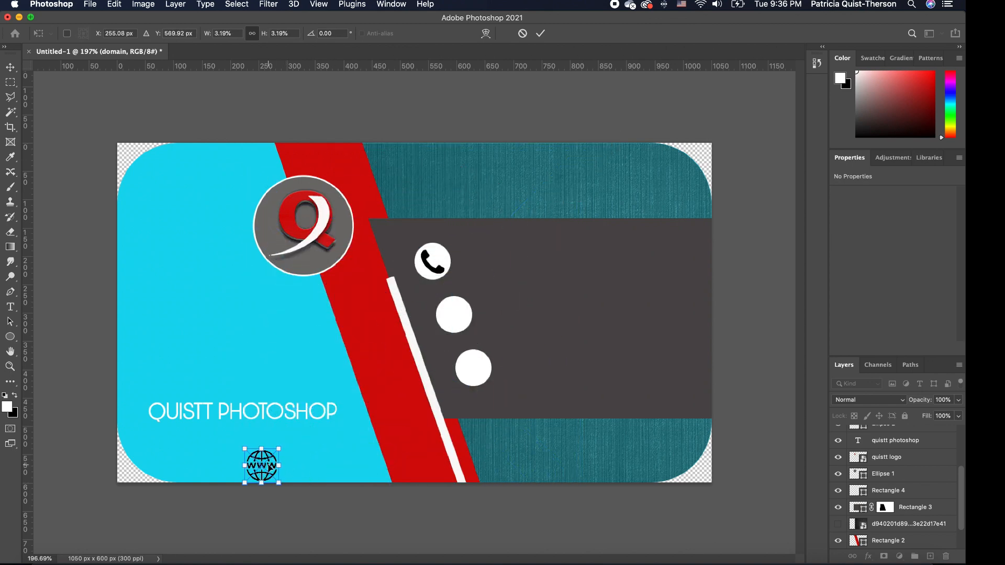
pyautogui.moveTo(269, 467); pyautogui.dragTo(470, 304)
pyautogui.scroll(5, 471, 308)
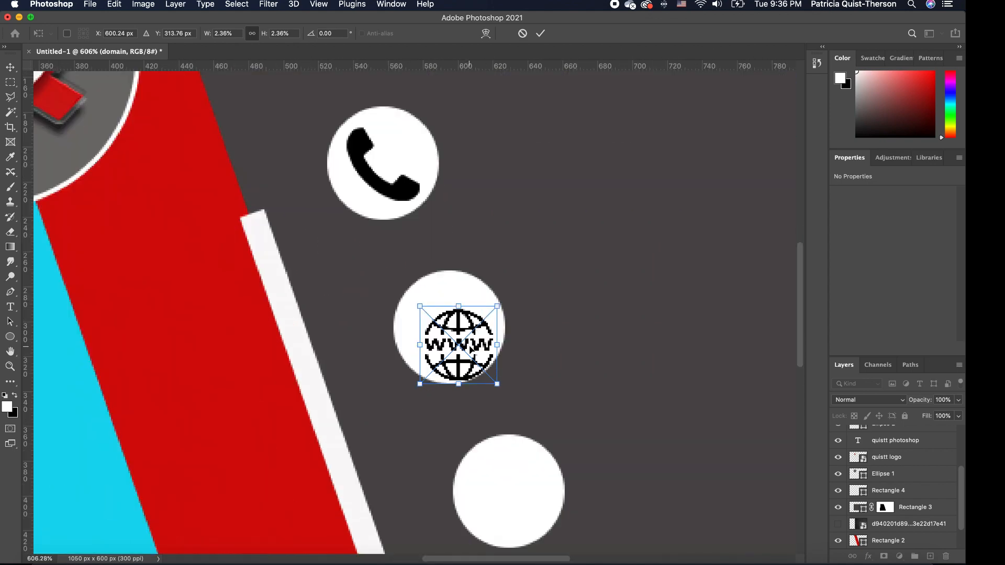
pyautogui.moveTo(471, 348); pyautogui.dragTo(463, 337)
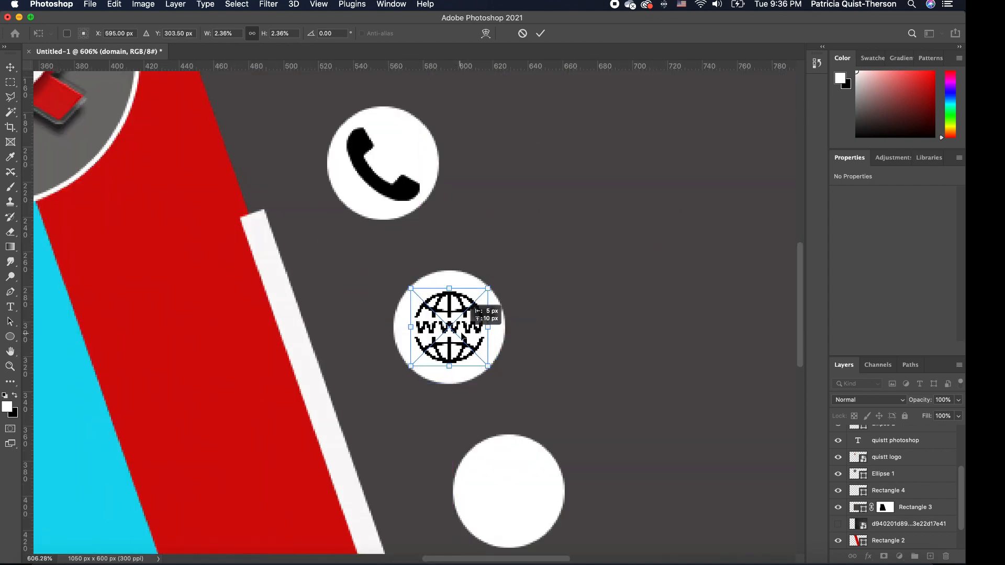
pyautogui.press('Return')
pyautogui.click(507, 326)
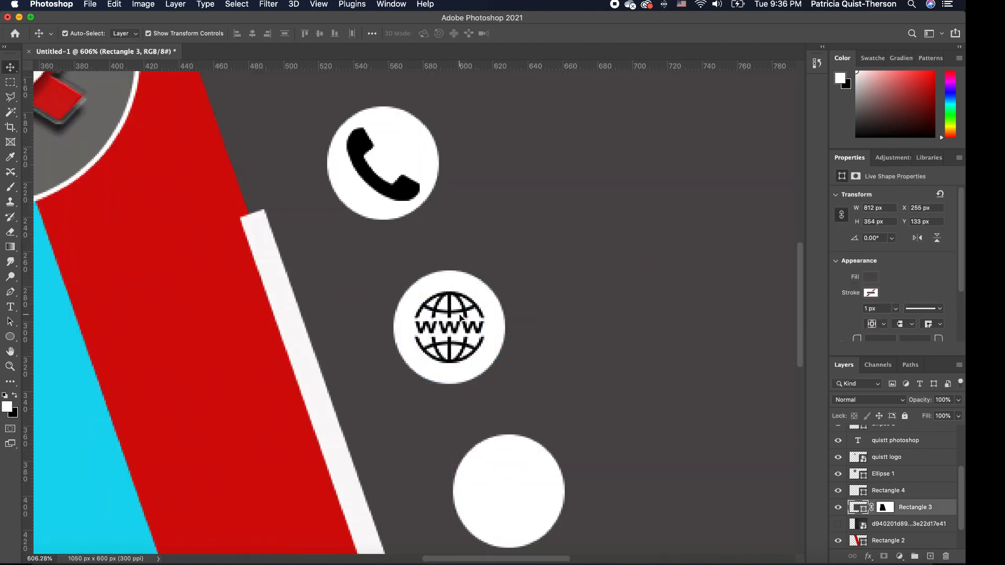
pyautogui.scroll(-5, 460, 317)
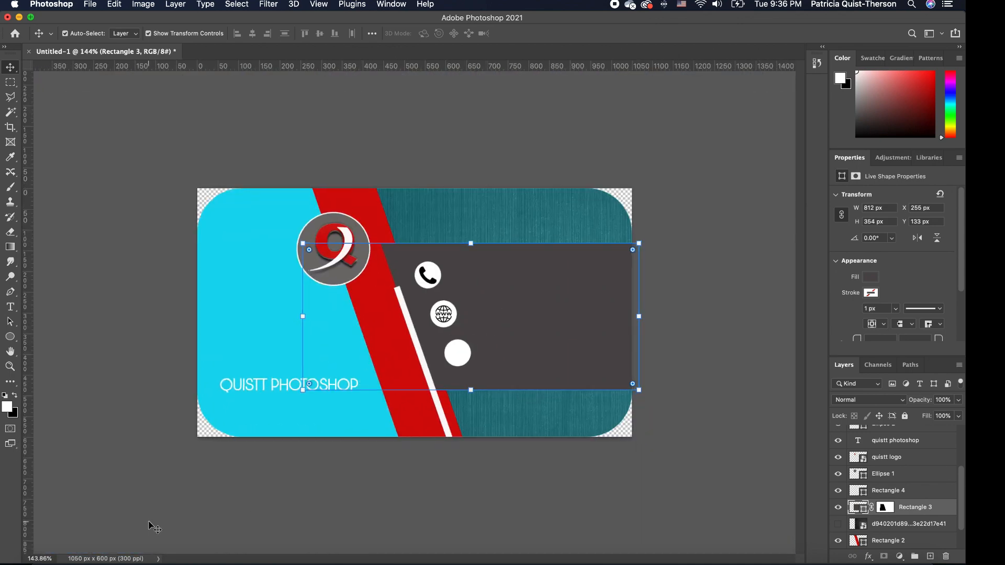
# Place the location-pin address image on the dark band, scaled down to 289 × 205 px.
pyautogui.click(46, 561)
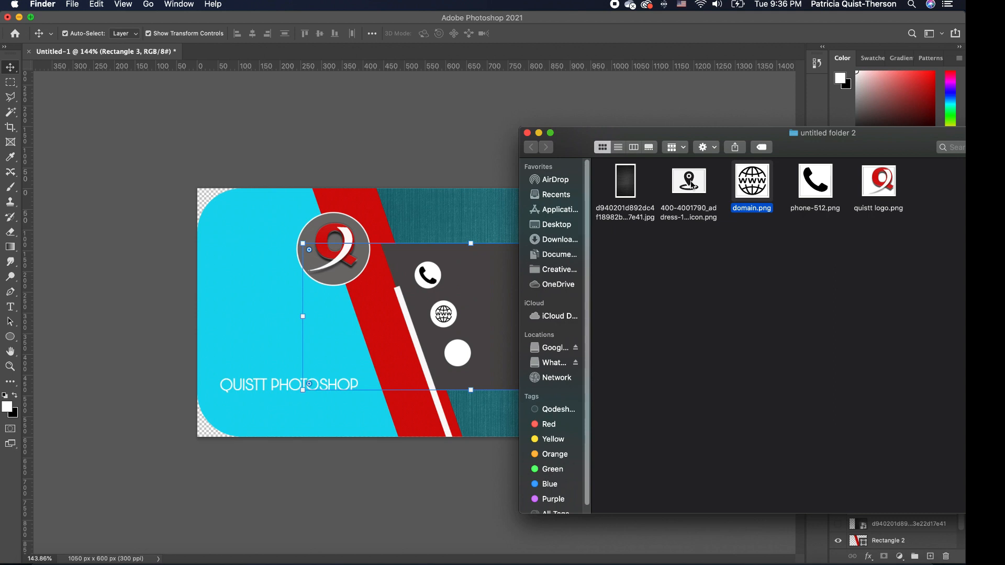
pyautogui.moveTo(691, 186); pyautogui.dragTo(412, 302)
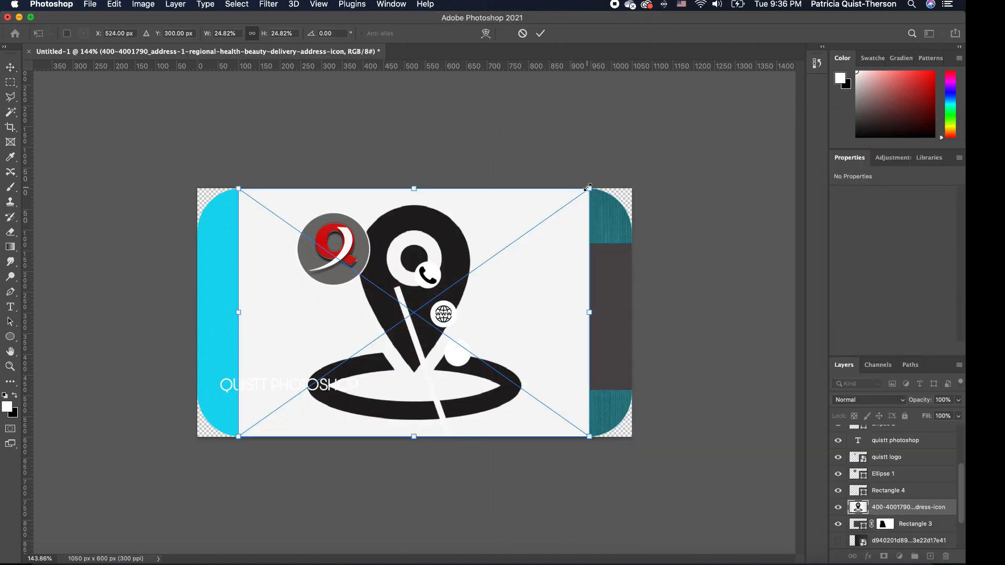
pyautogui.moveTo(589, 187); pyautogui.dragTo(381, 337)
pyautogui.moveTo(306, 352); pyautogui.dragTo(272, 281)
pyautogui.moveTo(307, 318); pyautogui.dragTo(574, 302)
pyautogui.scroll(2, 607, 299)
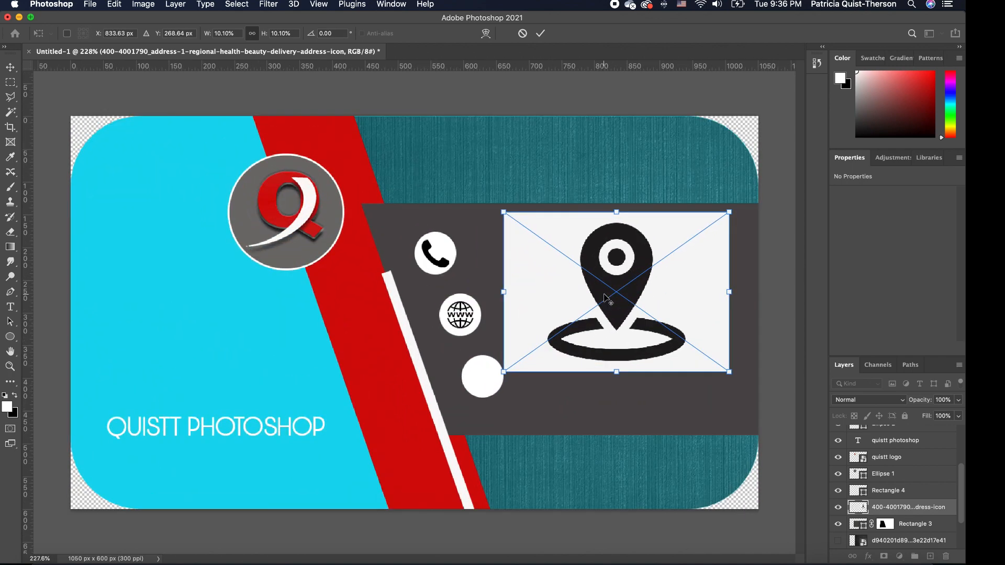
pyautogui.moveTo(742, 192); pyautogui.dragTo(720, 208)
pyautogui.press('Return')
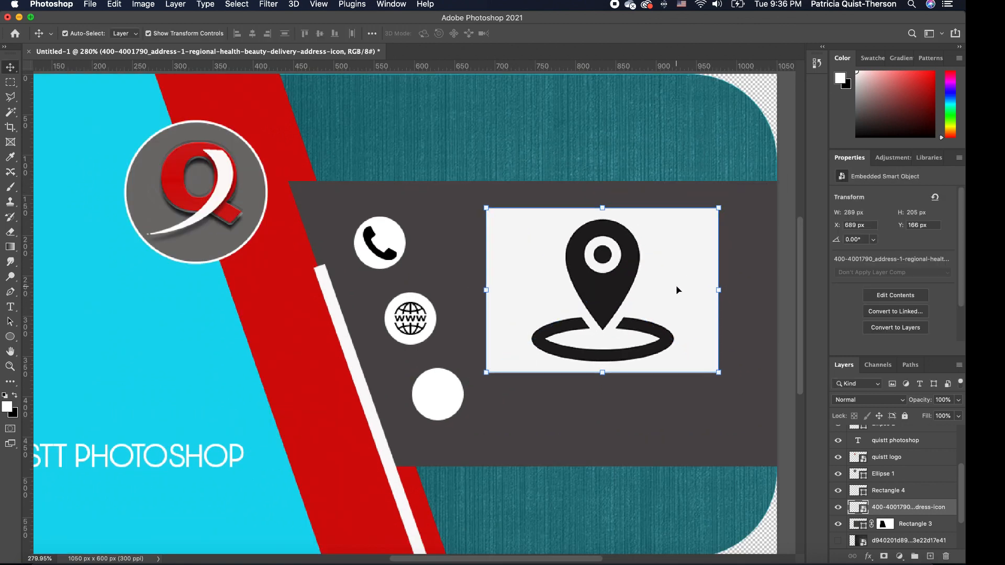
pyautogui.click(11, 114)
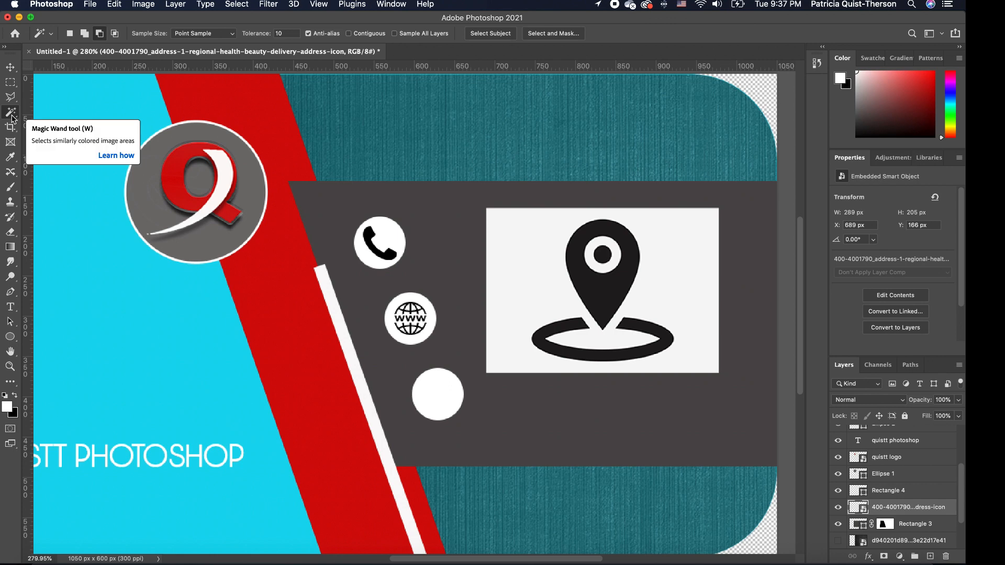
# Copy the black pin onto its own Layer 2 with Layer Via Copy and hide the original.
pyautogui.click(603, 287)
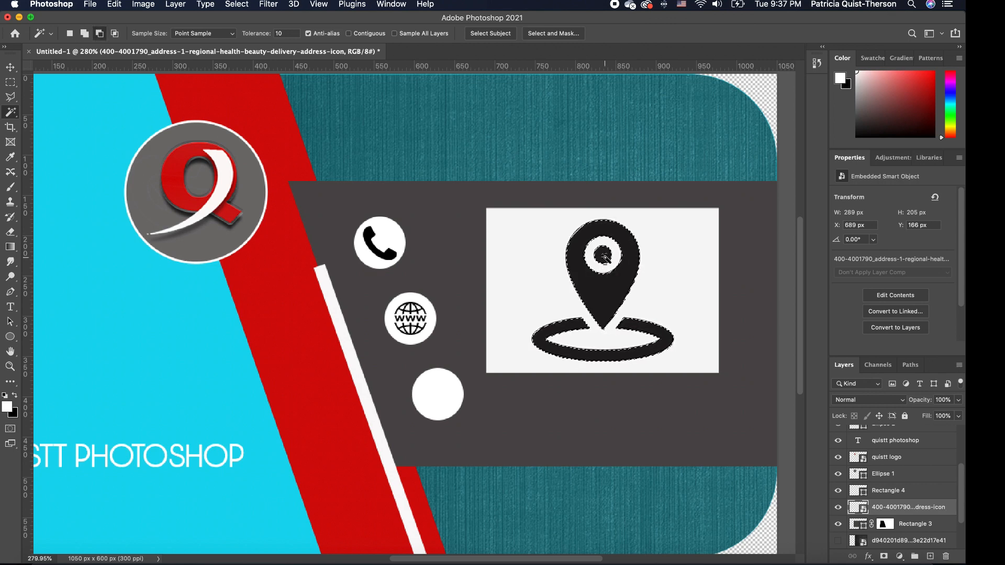
pyautogui.rightClick(606, 256)
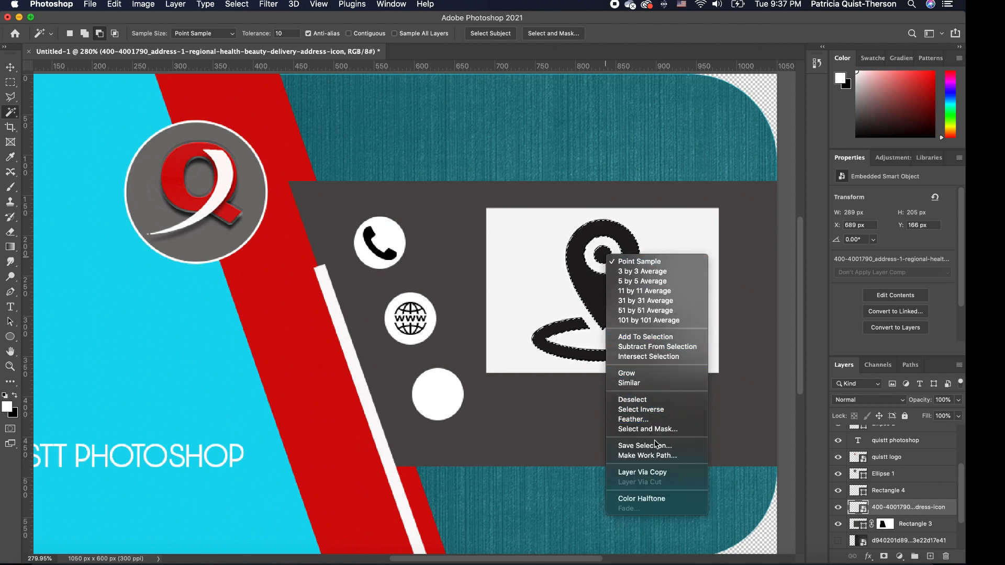
pyautogui.click(662, 472)
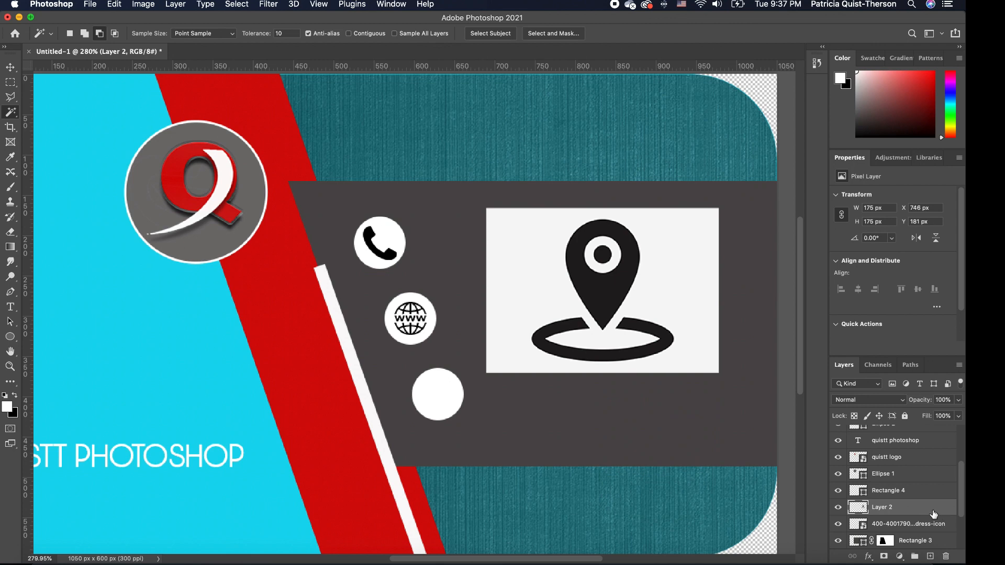
pyautogui.click(839, 524)
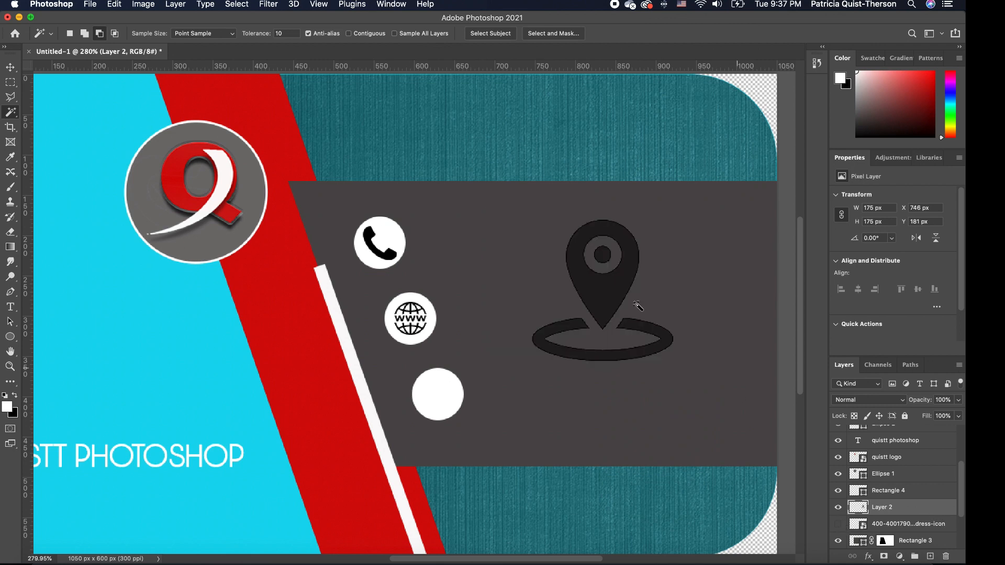
pyautogui.click(5, 67)
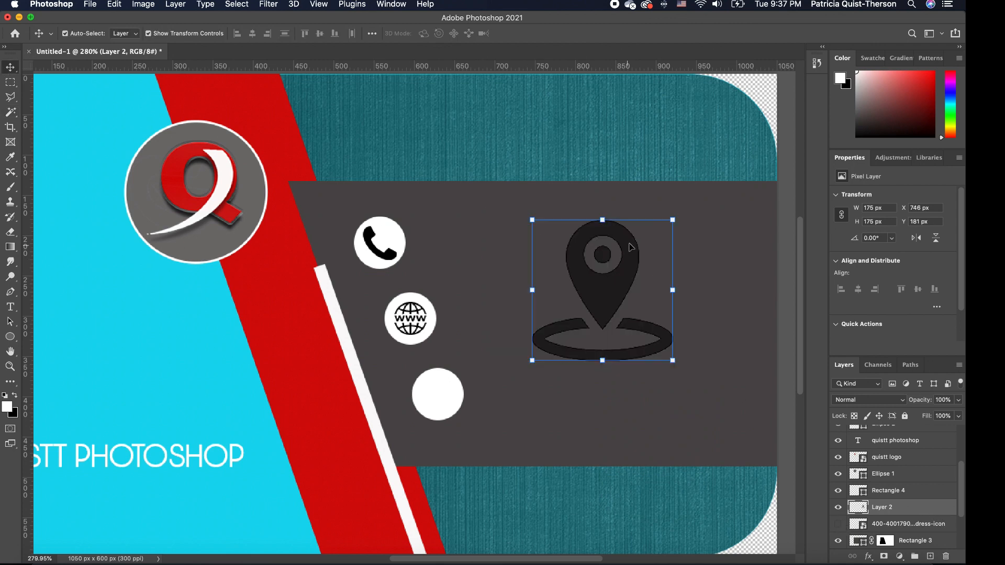
# Scale the pin to 36 × 36 px, raise its layer, and centre it in the third circle.
pyautogui.moveTo(673, 220); pyautogui.dragTo(484, 367)
pyautogui.press('Return')
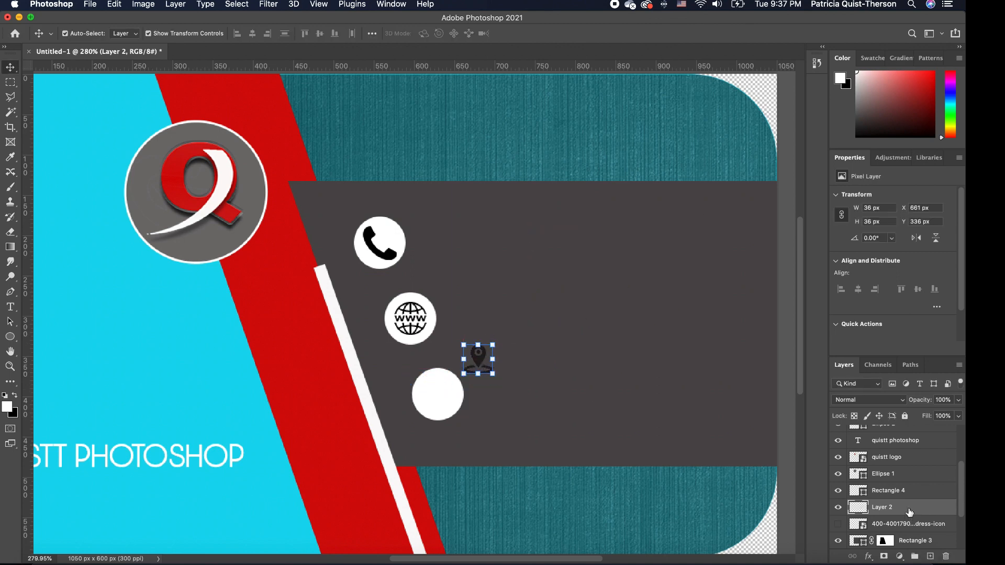
pyautogui.moveTo(911, 511); pyautogui.dragTo(920, 434)
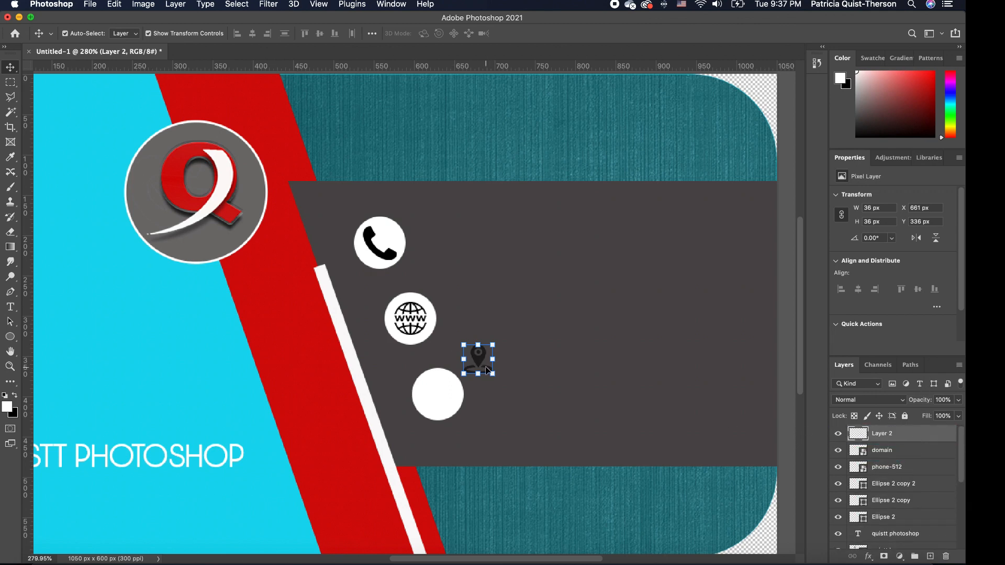
pyautogui.moveTo(487, 369); pyautogui.dragTo(439, 404)
pyautogui.moveTo(442, 402); pyautogui.dragTo(455, 378)
pyautogui.hotkey('ctrl', 't')
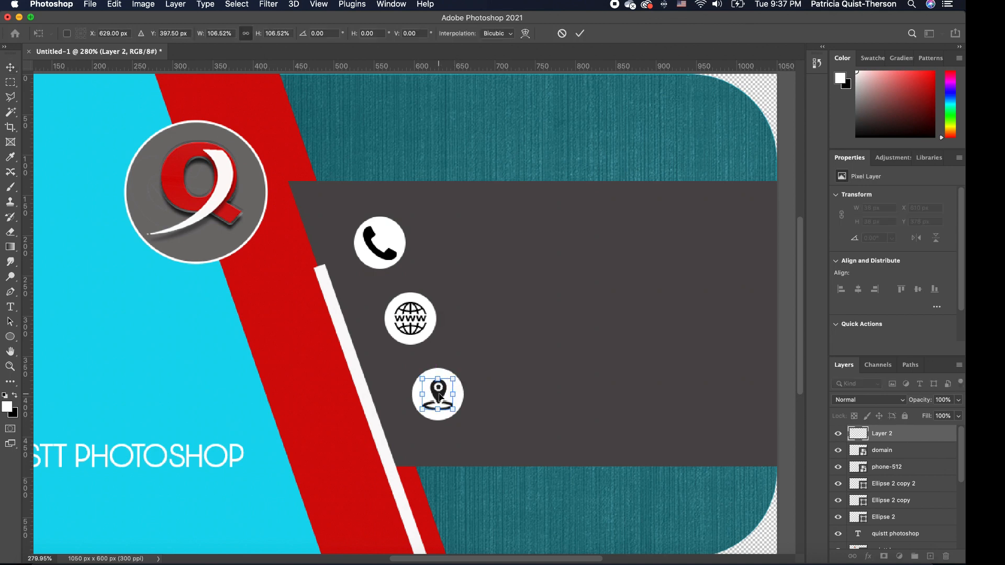
pyautogui.press('Return')
pyautogui.click(532, 387)
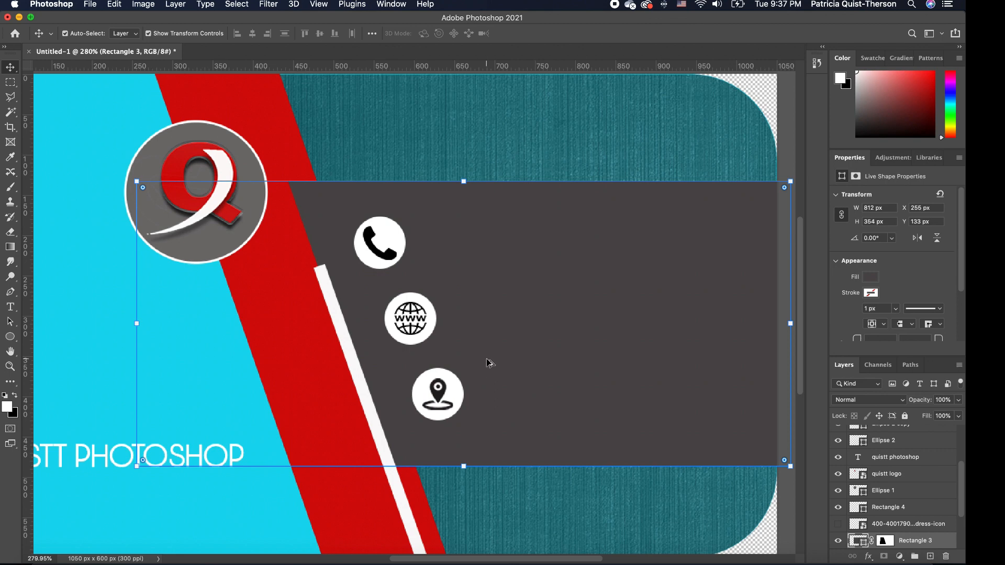
pyautogui.scroll(-5, 488, 363)
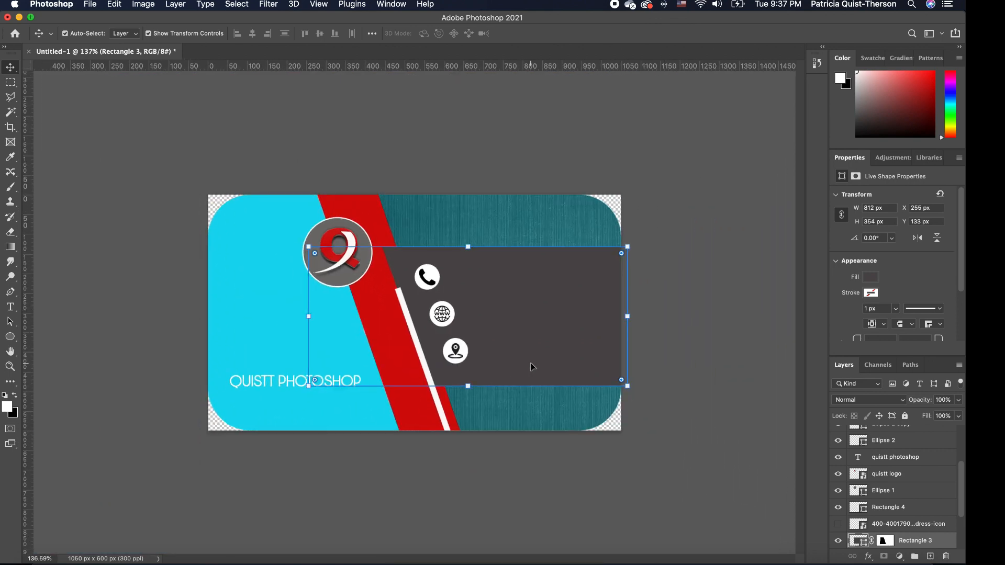
pyautogui.scroll(4, 530, 353)
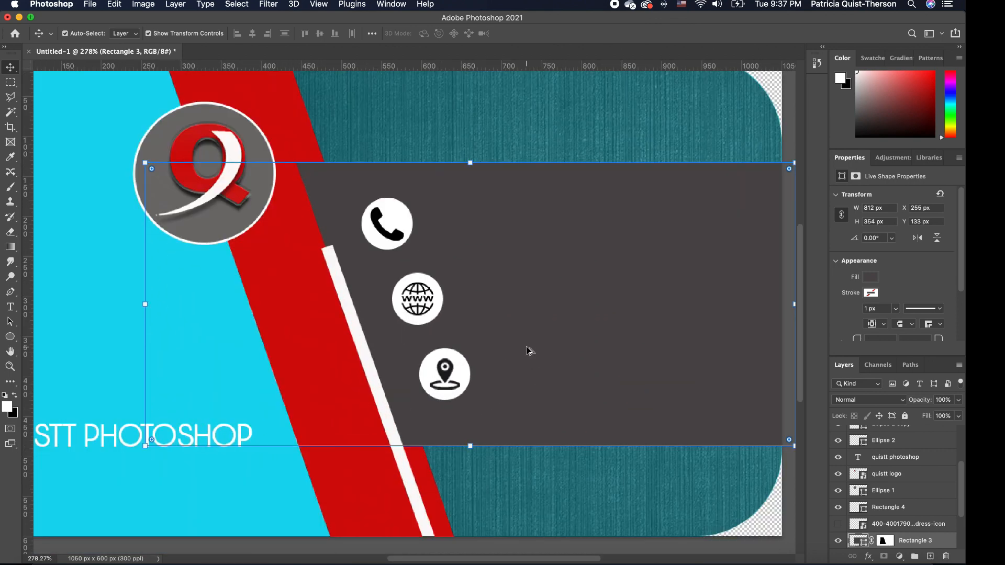
pyautogui.scroll(-1, 513, 349)
pyautogui.scroll(-2, 514, 350)
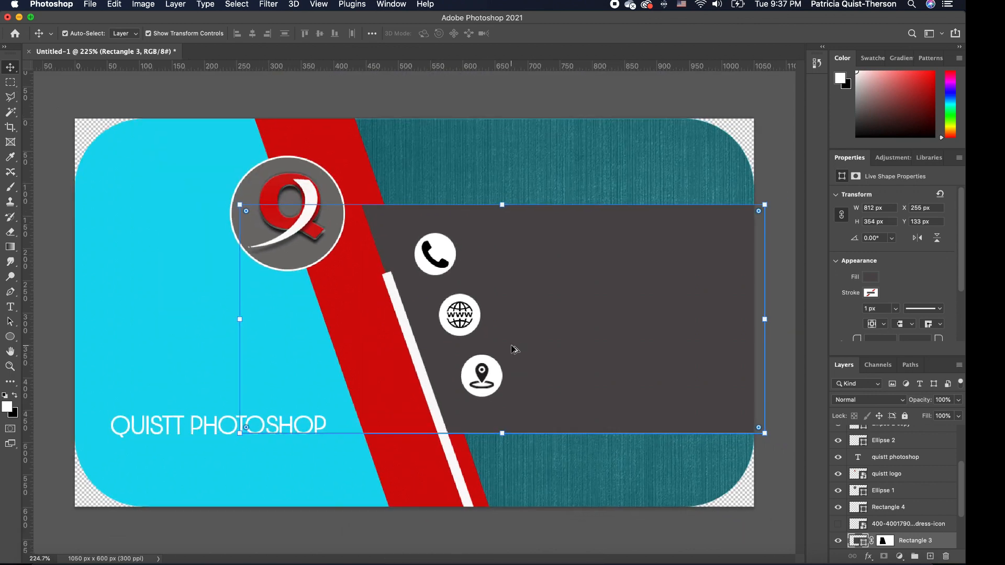
pyautogui.scroll(-2, 514, 349)
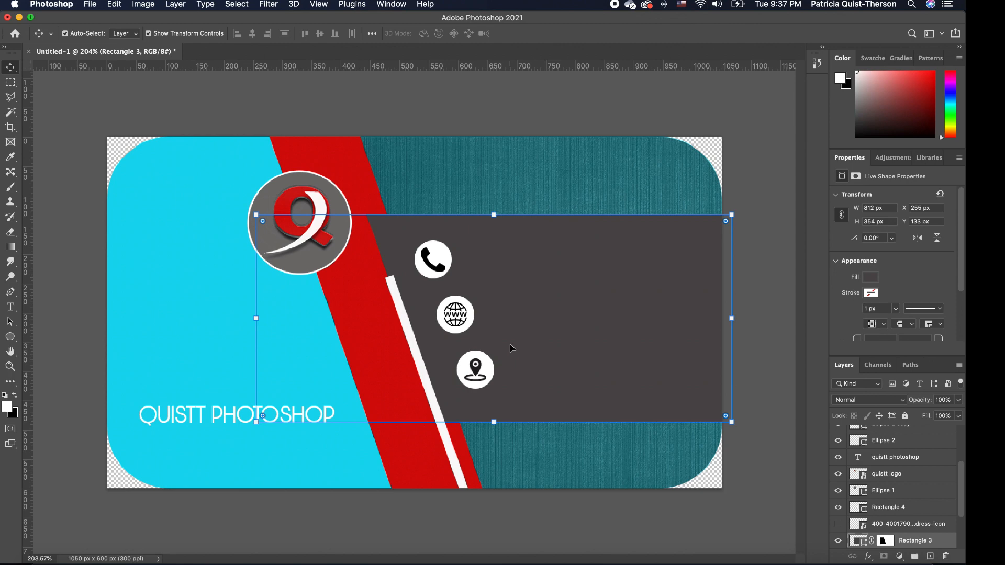
# Type a sample phone number in white Dazzle Unicase Light near the card's top.
pyautogui.click(100, 537)
pyautogui.click(11, 307)
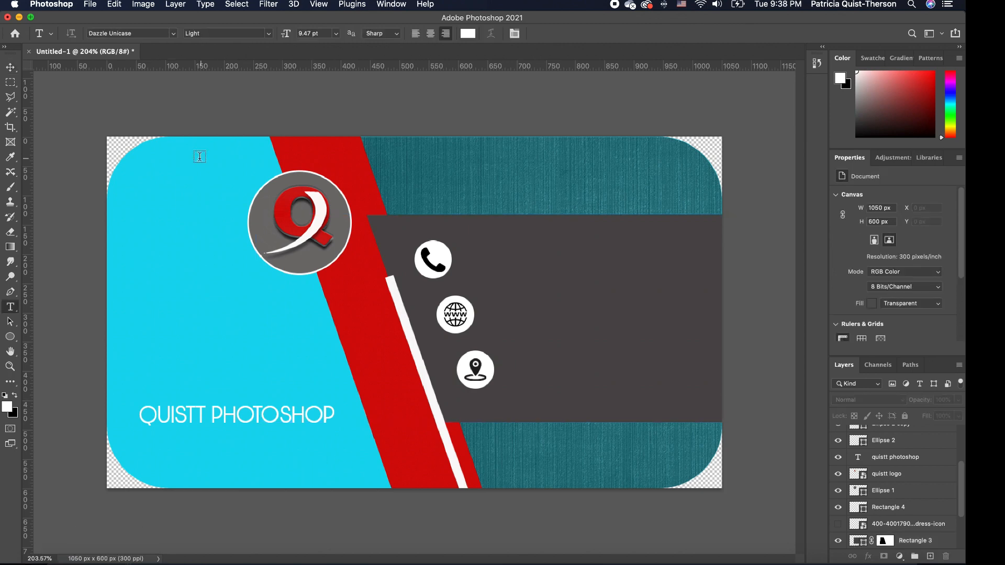
pyautogui.click(169, 36)
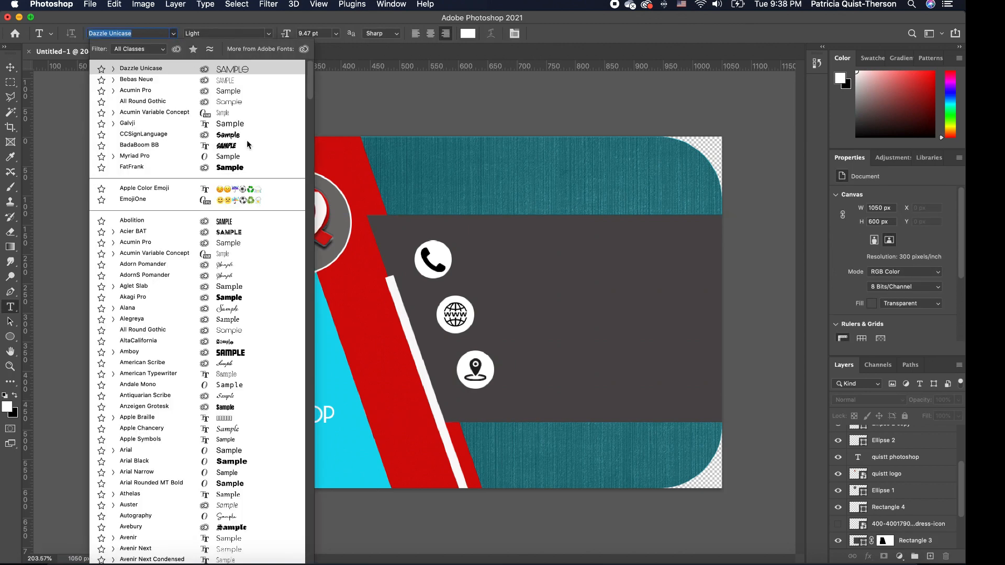
pyautogui.click(247, 70)
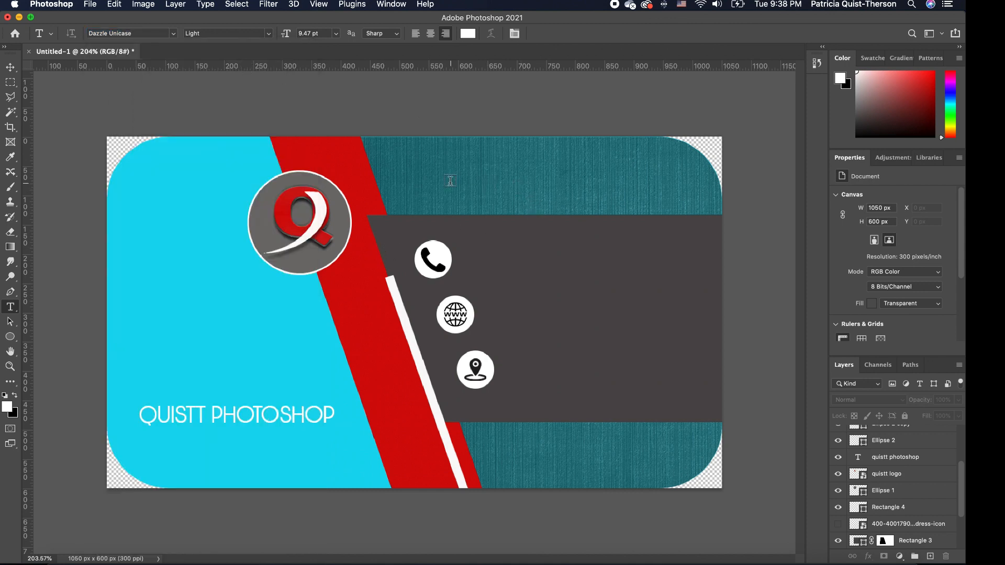
pyautogui.click(432, 184)
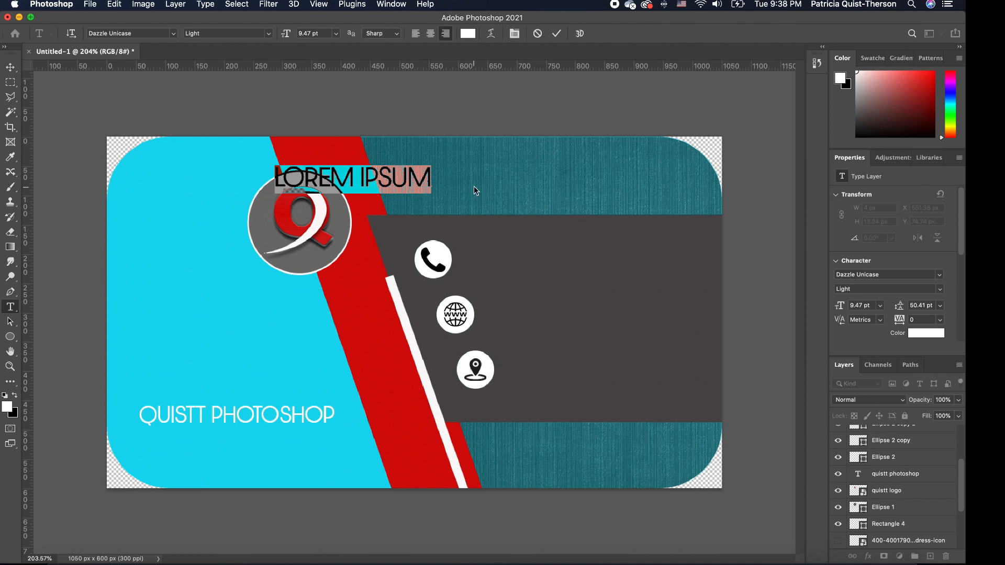
pyautogui.press('BackSpace')
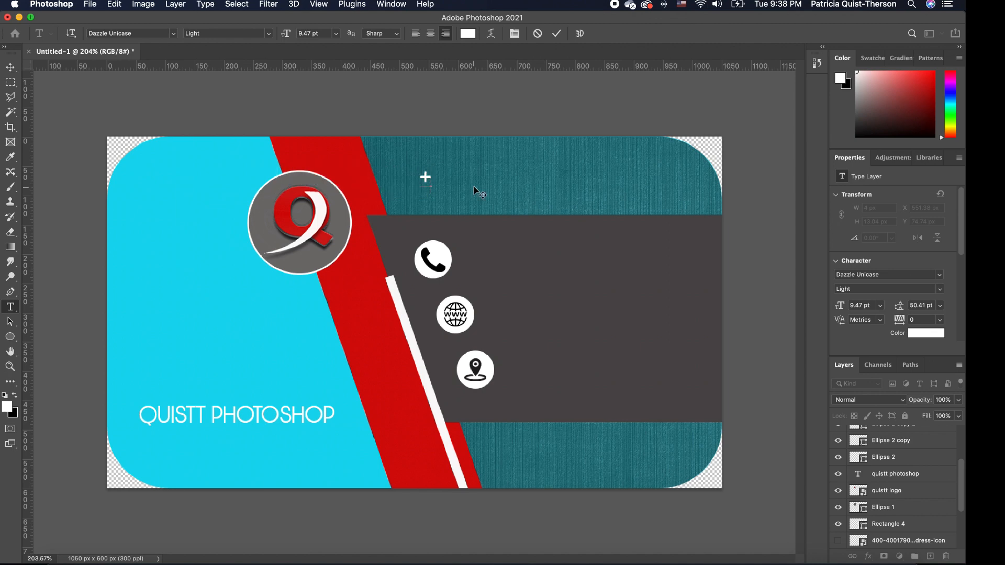
pyautogui.write('+123')
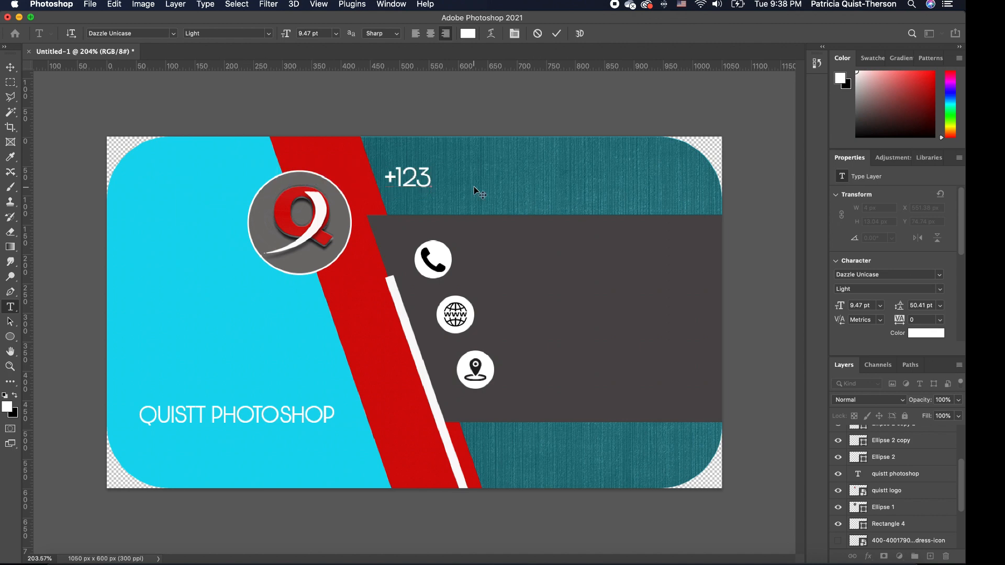
pyautogui.write(' 456 79')
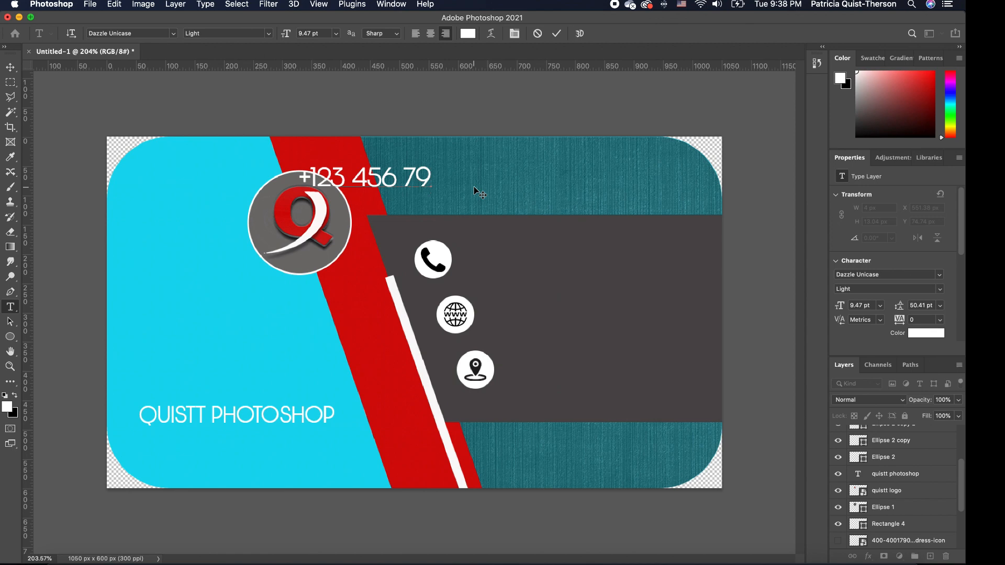
pyautogui.press('BackSpace')
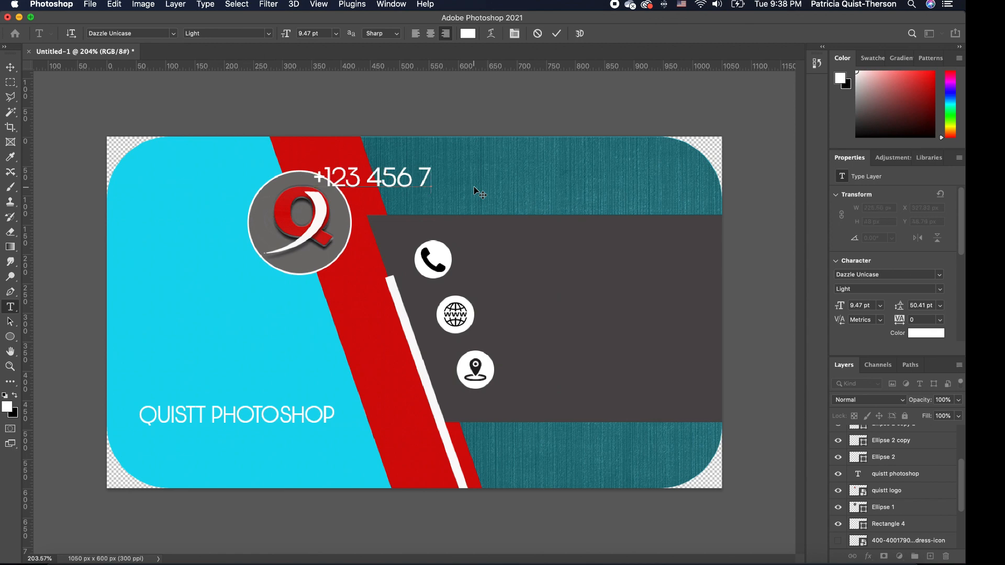
pyautogui.write('890')
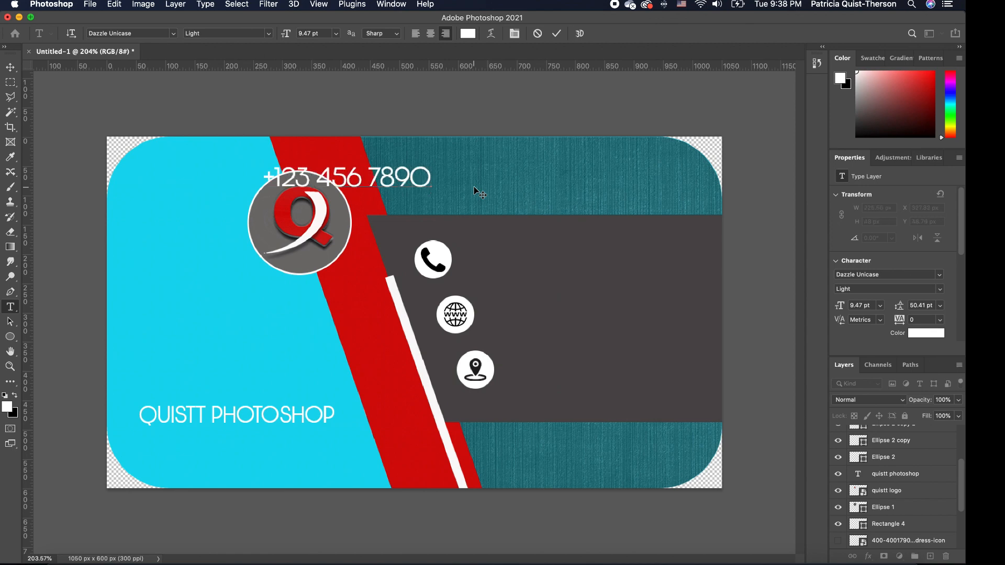
pyautogui.click(10, 67)
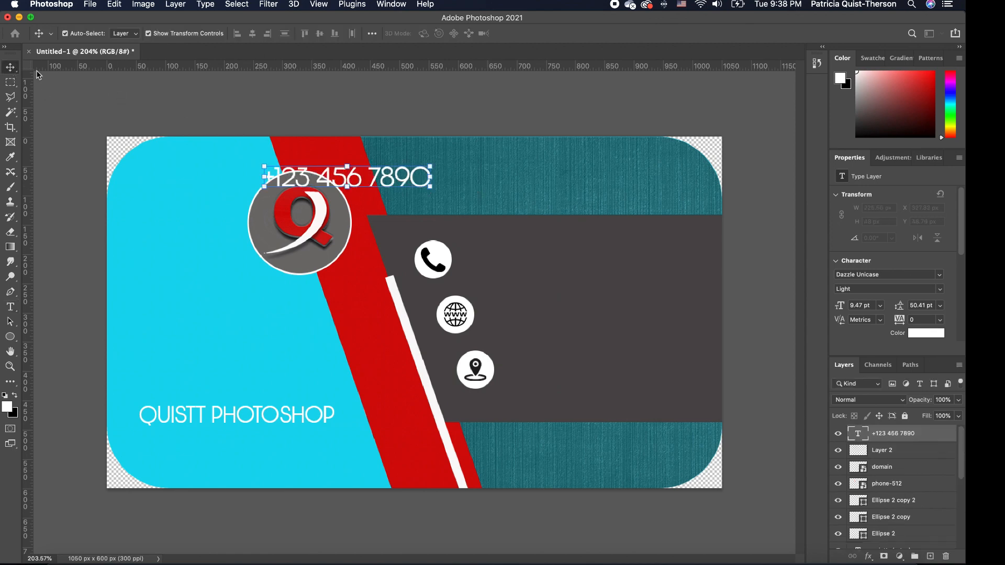
# Move the phone number beside the phone icon and shrink it.
pyautogui.moveTo(426, 171); pyautogui.dragTo(538, 250)
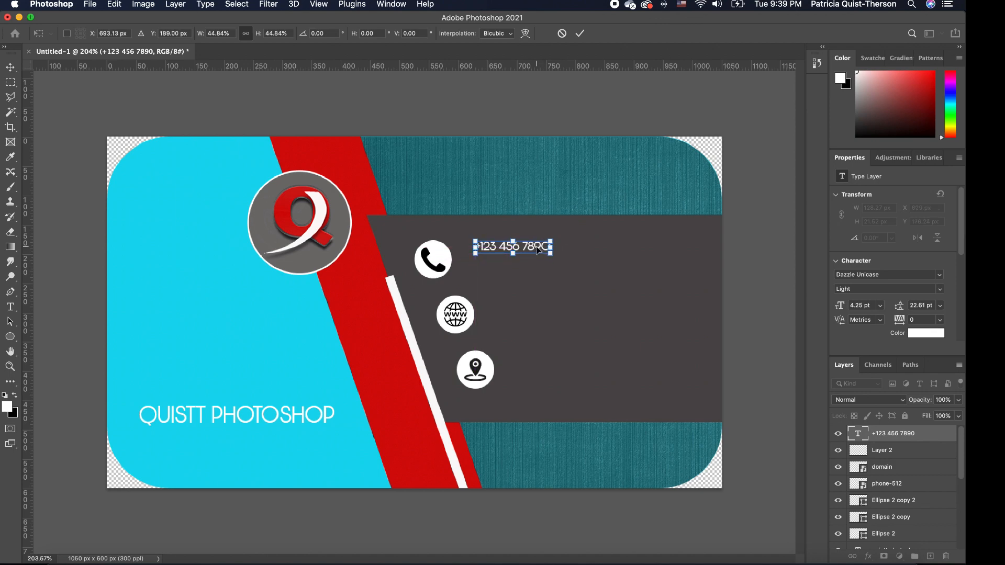
pyautogui.press('Return')
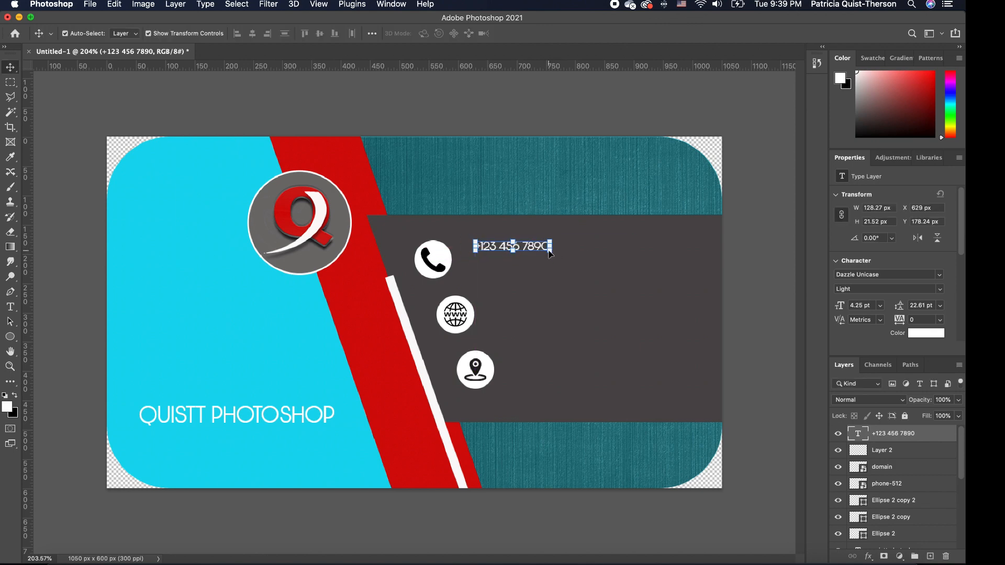
pyautogui.click(558, 277)
pyautogui.click(545, 251)
# Copy the number and paste it as a second line below the first.
pyautogui.click(10, 307)
pyautogui.moveTo(550, 250); pyautogui.dragTo(475, 246)
pyautogui.press('super+c')
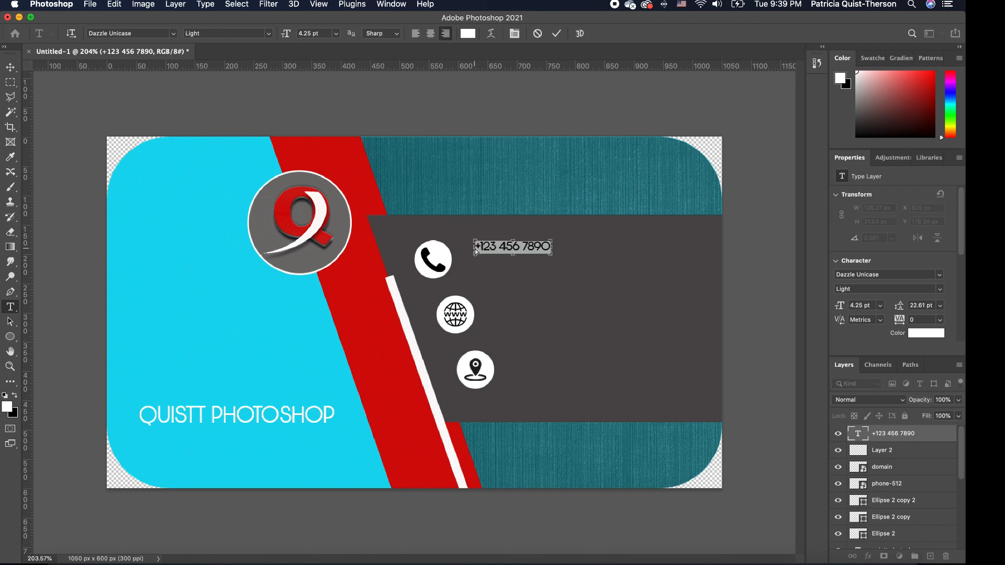
pyautogui.click(547, 248)
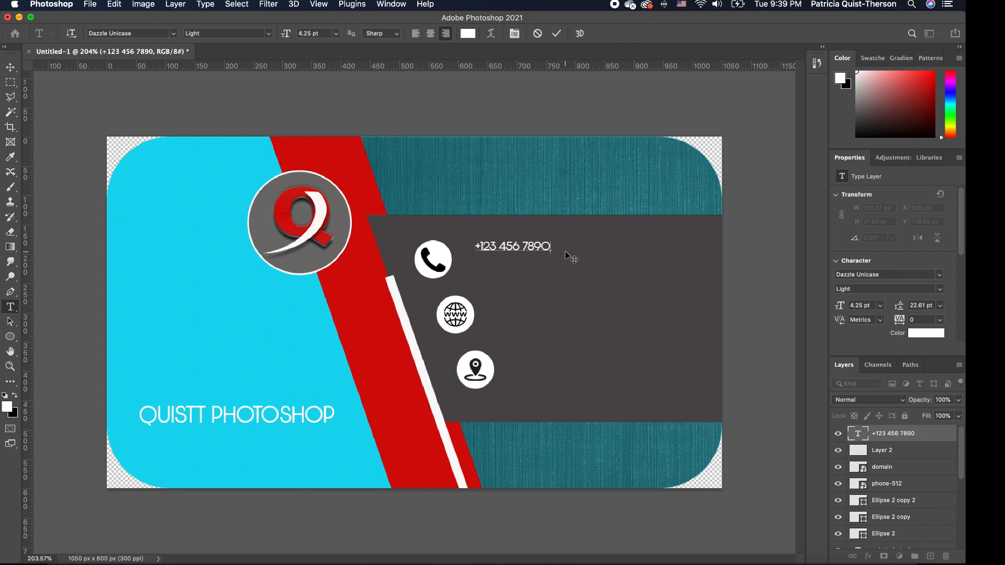
pyautogui.press('Return')
pyautogui.press('super+v')
pyautogui.press('super+t')
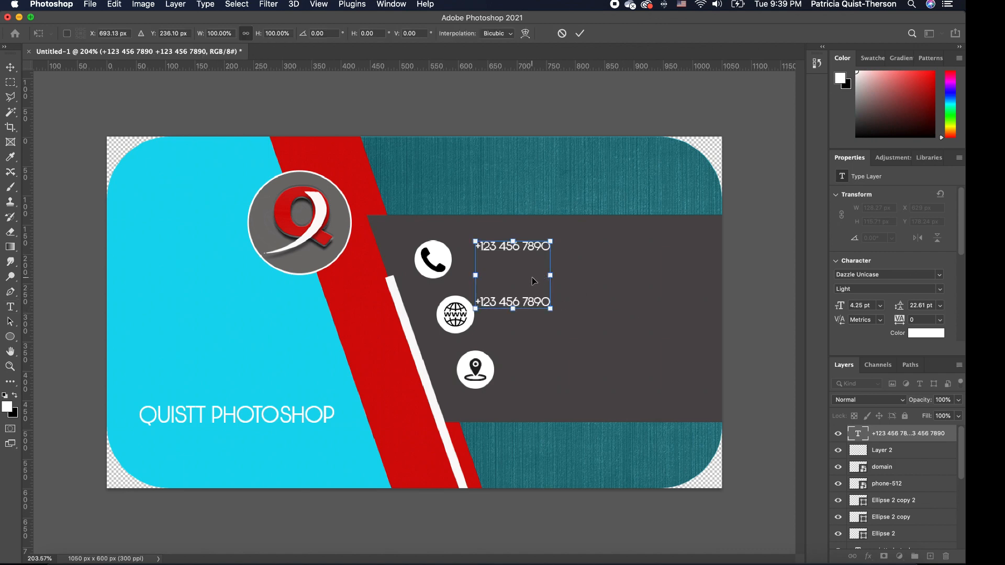
pyautogui.press('Return')
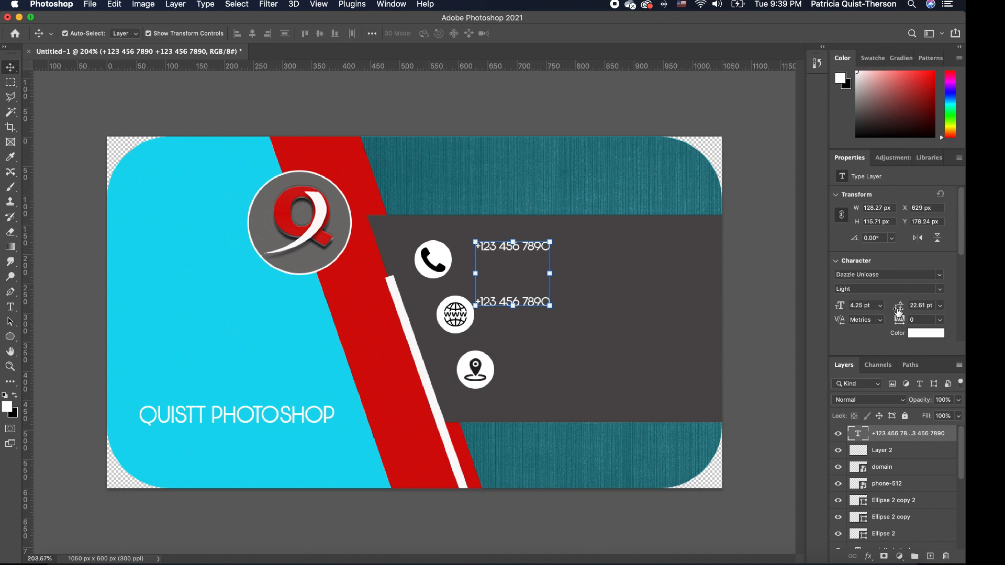
# Tighten the leading to 5.35 pt and rescale the two lines to 4.54 pt beside the icon.
pyautogui.moveTo(898, 310); pyautogui.dragTo(887, 311)
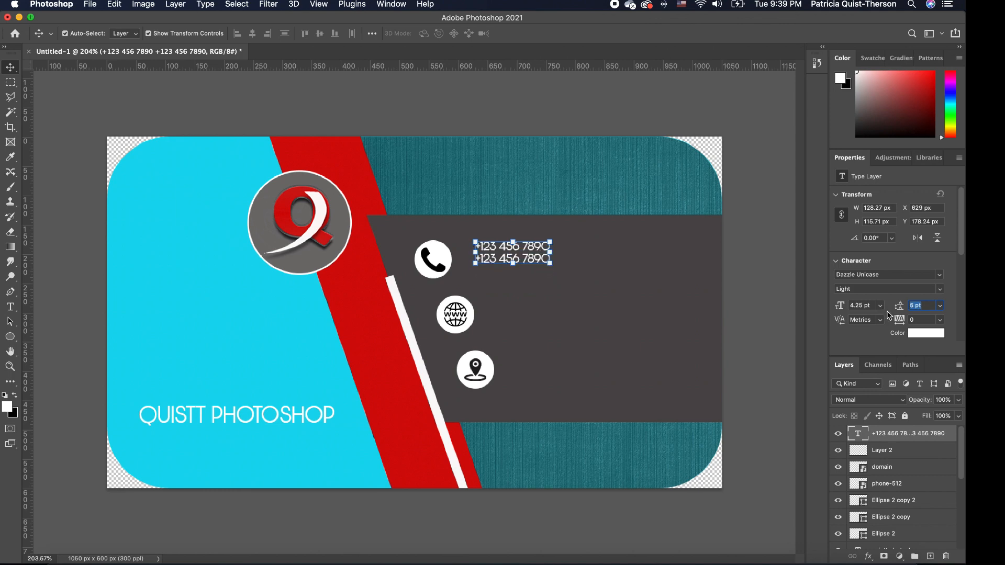
pyautogui.click(528, 305)
pyautogui.click(531, 261)
pyautogui.moveTo(532, 262); pyautogui.dragTo(550, 244)
pyautogui.press('Return')
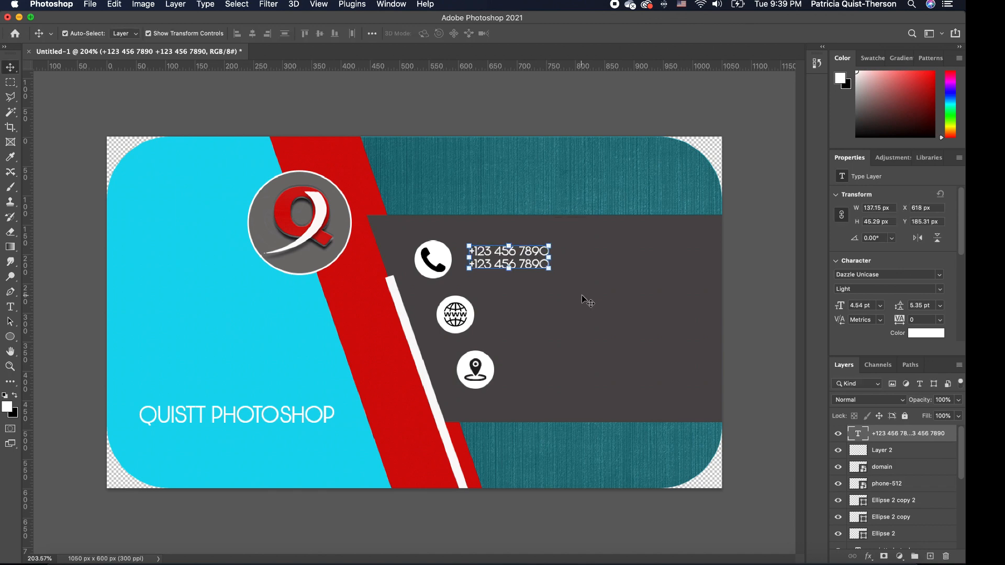
pyautogui.click(582, 294)
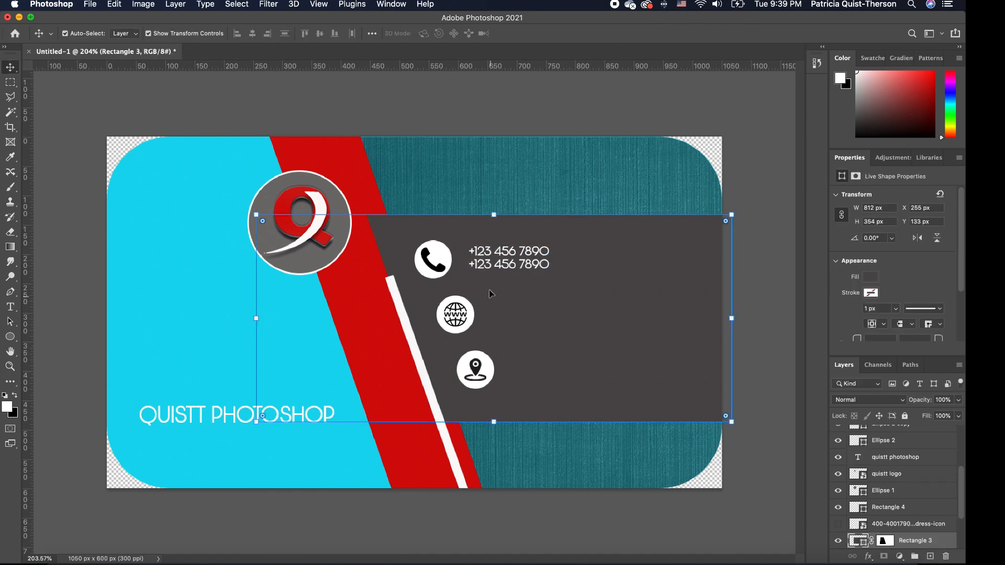
# Duplicate the phone text layer and move the copy beside the globe icon.
pyautogui.click(519, 268)
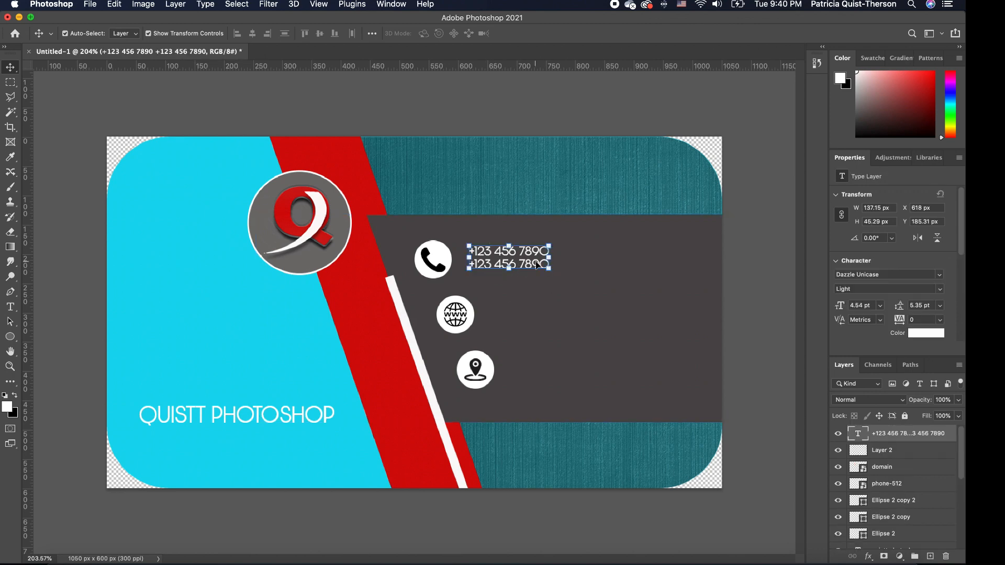
pyautogui.press('super+j')
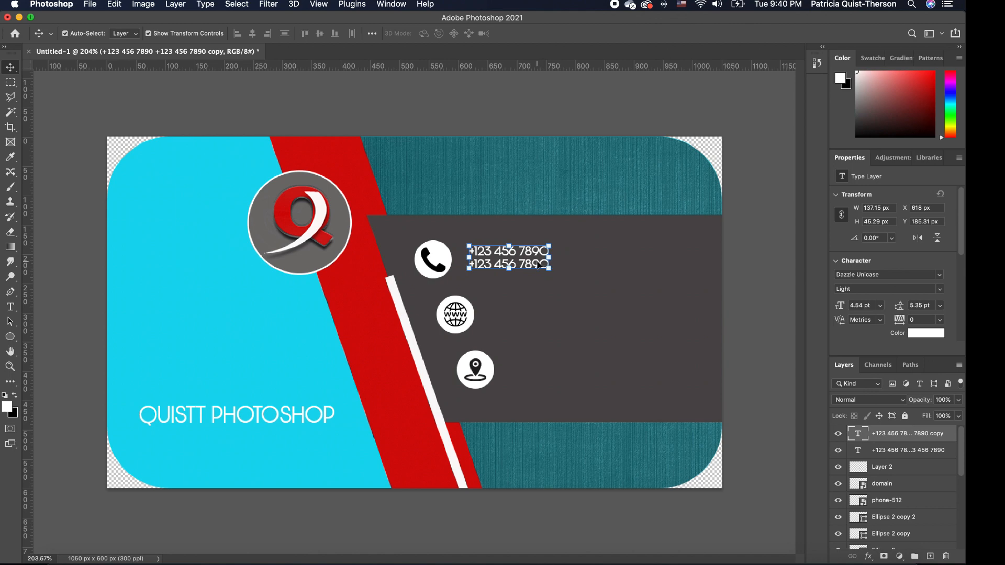
pyautogui.moveTo(540, 263); pyautogui.dragTo(564, 312)
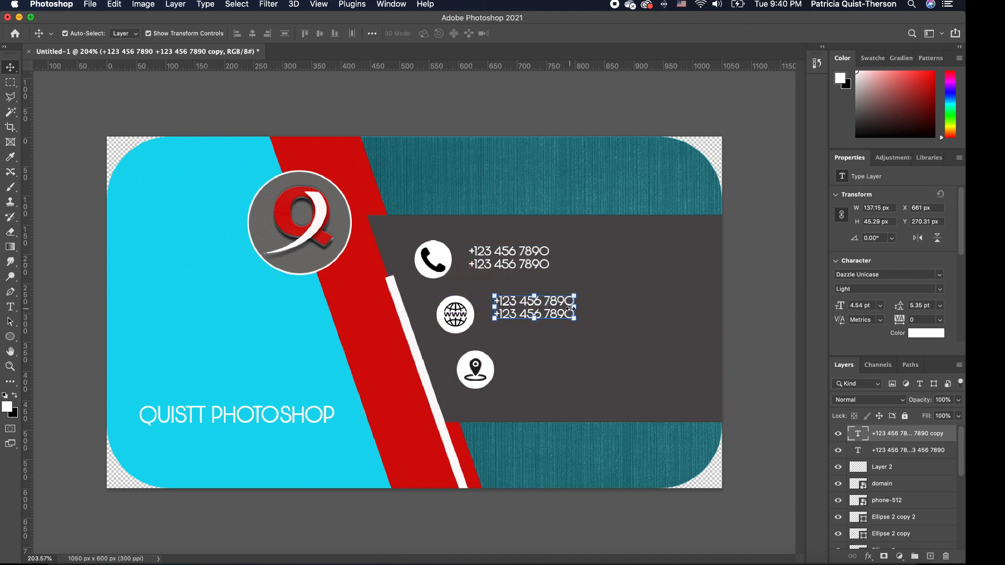
pyautogui.moveTo(563, 306); pyautogui.dragTo(563, 306)
# Retype the copy as the business e-mail address with a website line below it.
pyautogui.doubleClick(565, 308)
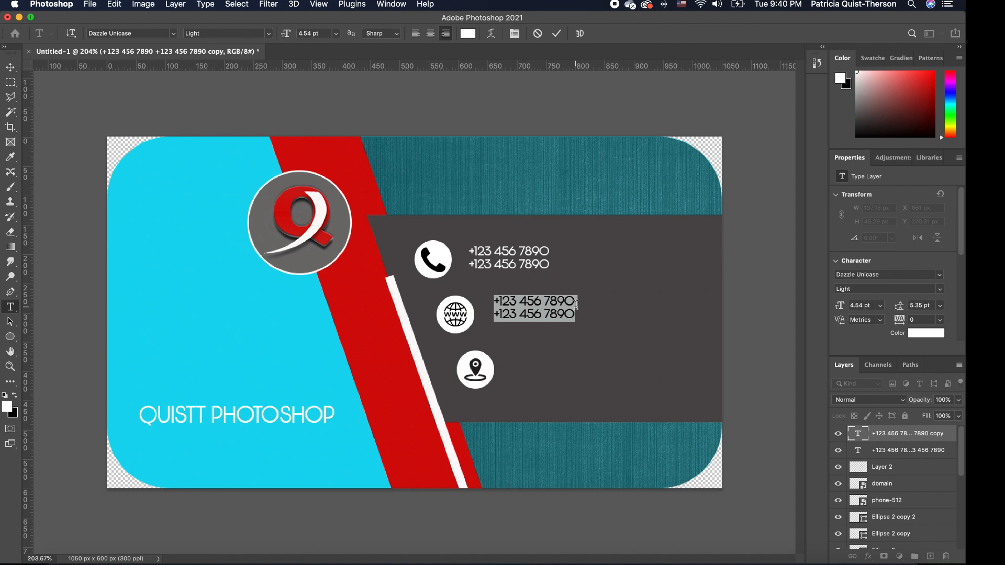
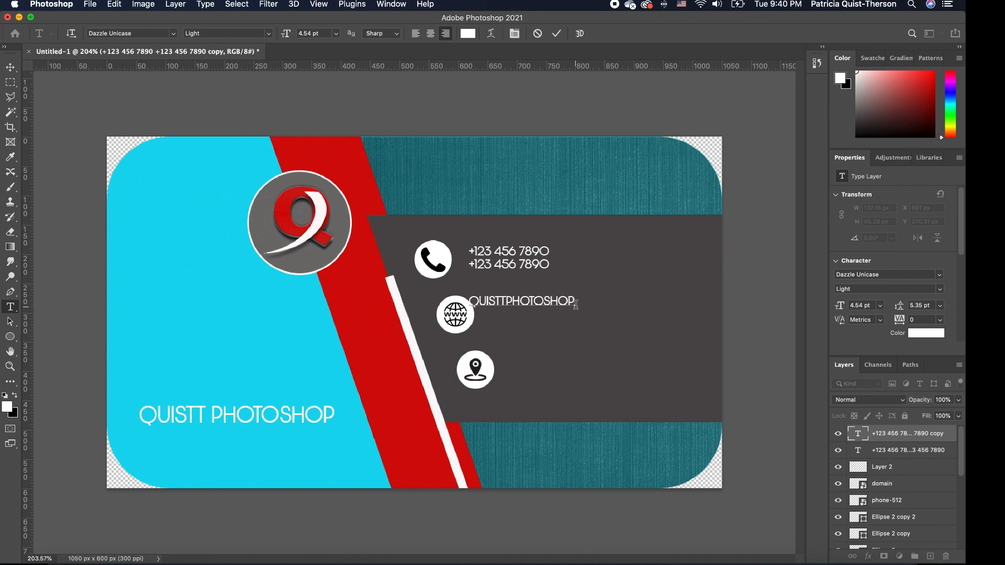
pyautogui.press('Return')
pyautogui.write('WW')
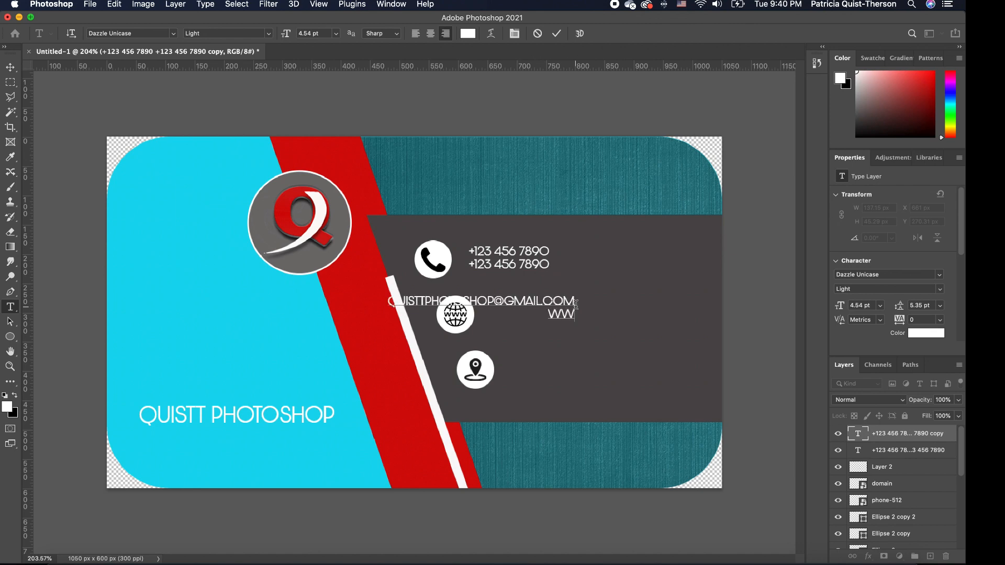
pyautogui.write('w.quisttphotos')
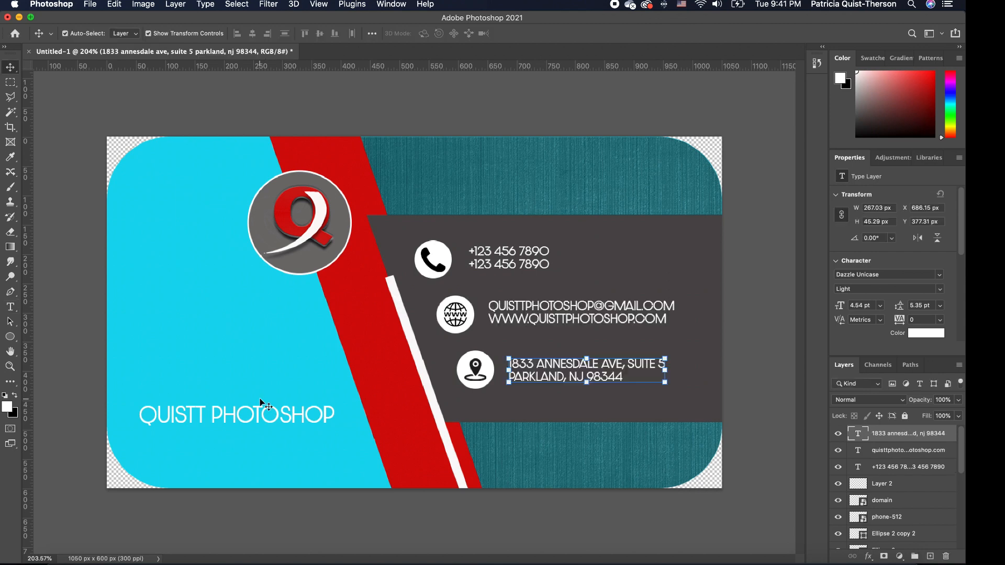
pyautogui.click(716, 294)
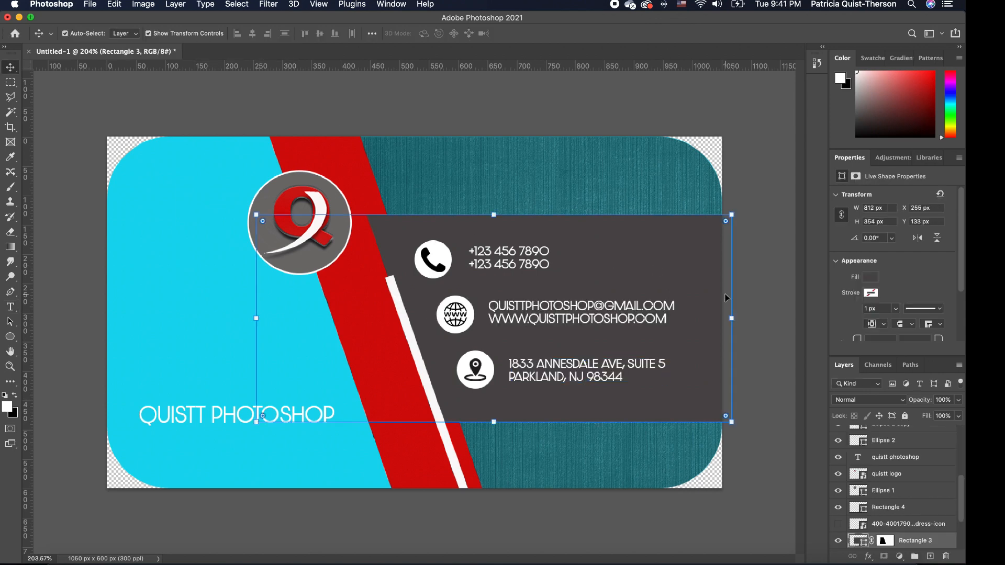
pyautogui.click(773, 353)
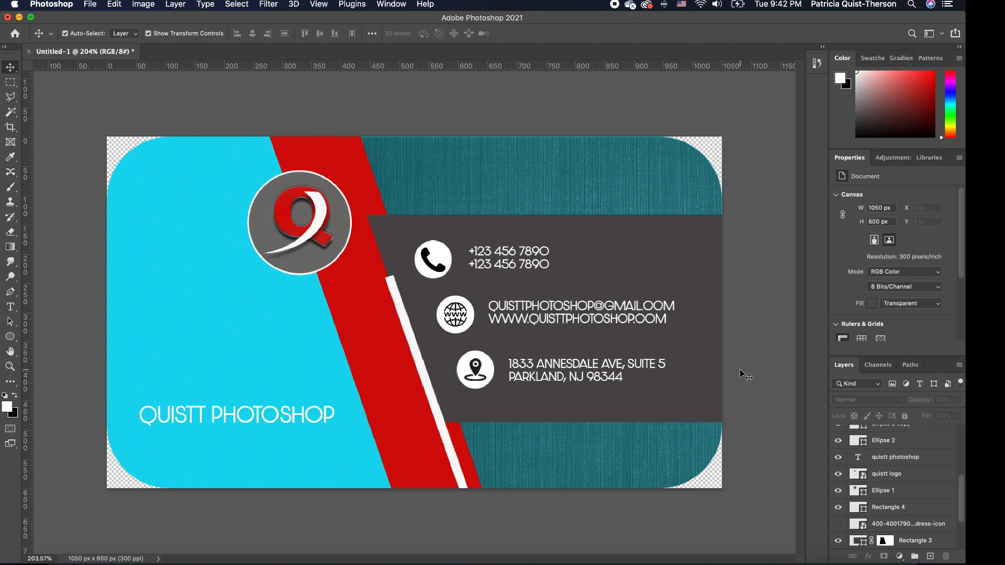
# Select all the card's layers and group them into a new group named 'Back'.
pyautogui.moveTo(961, 492); pyautogui.dragTo(961, 425)
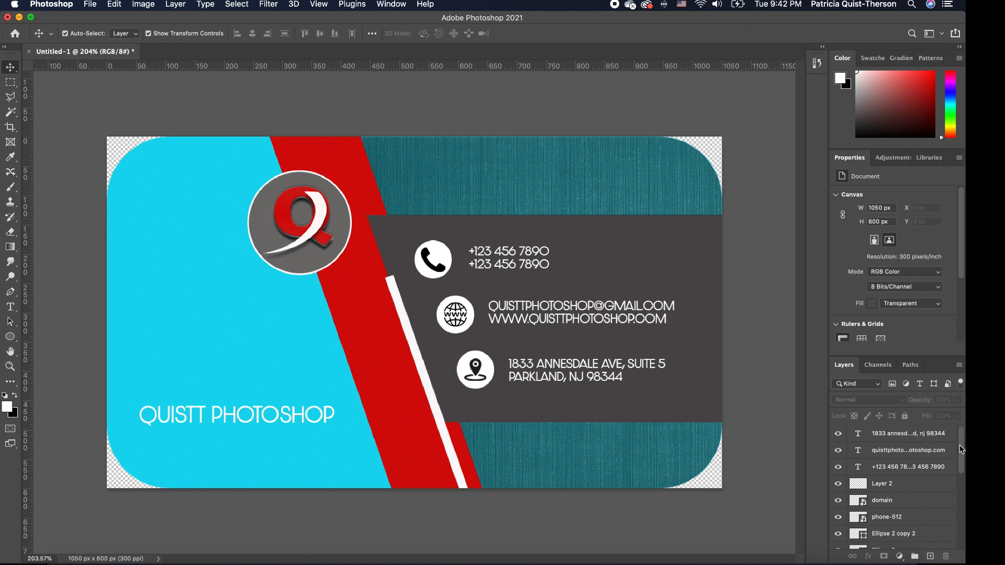
pyautogui.moveTo(961, 445); pyautogui.dragTo(965, 544)
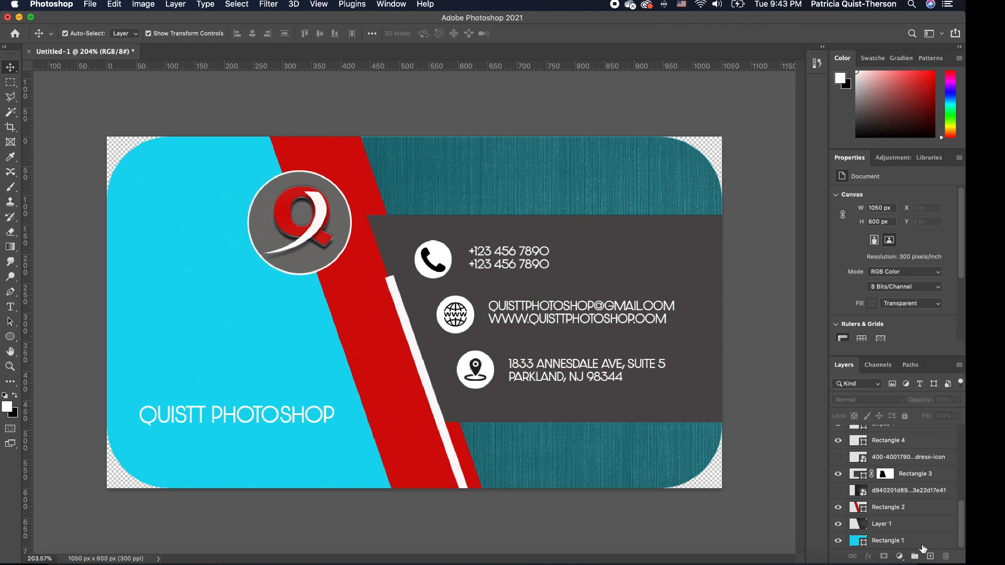
pyautogui.click(913, 544)
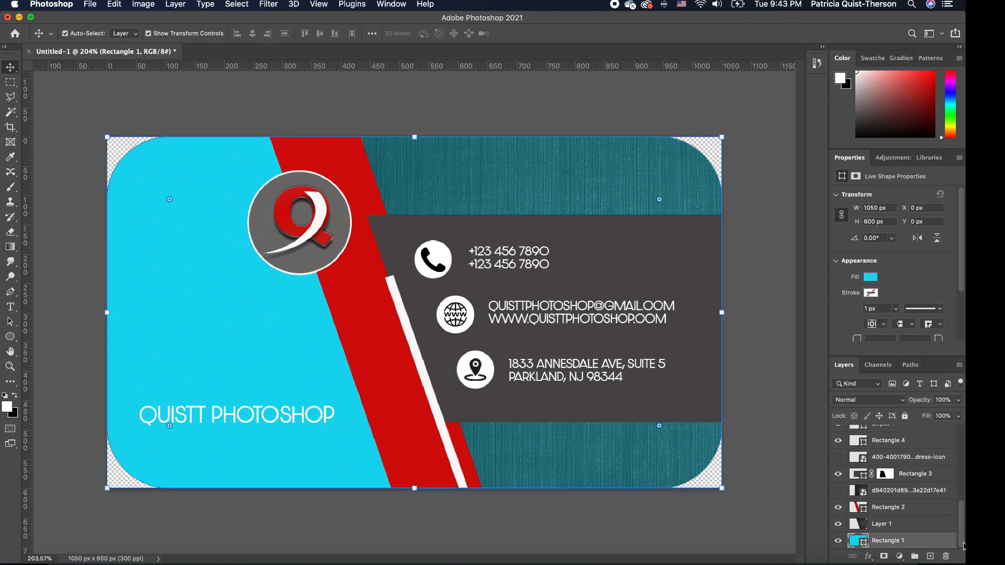
pyautogui.moveTo(962, 530); pyautogui.dragTo(961, 454)
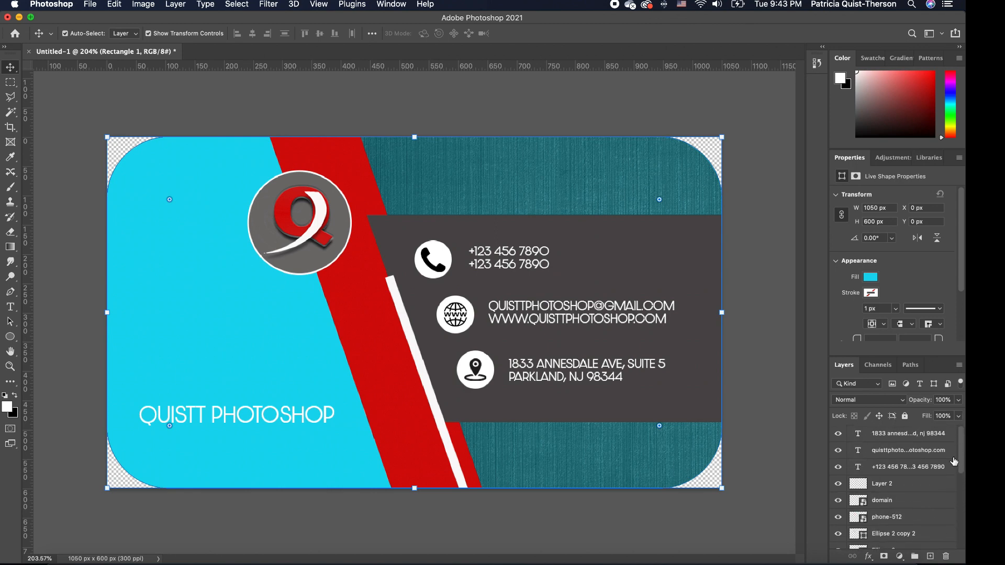
pyautogui.keyDown('shift'); pyautogui.click(917, 435); pyautogui.keyUp('shift')
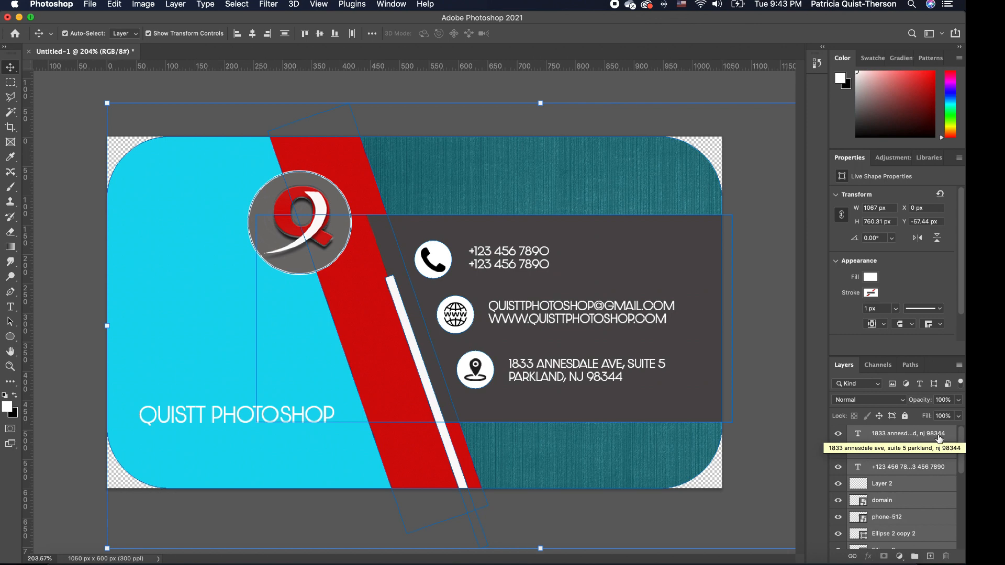
pyautogui.click(915, 557)
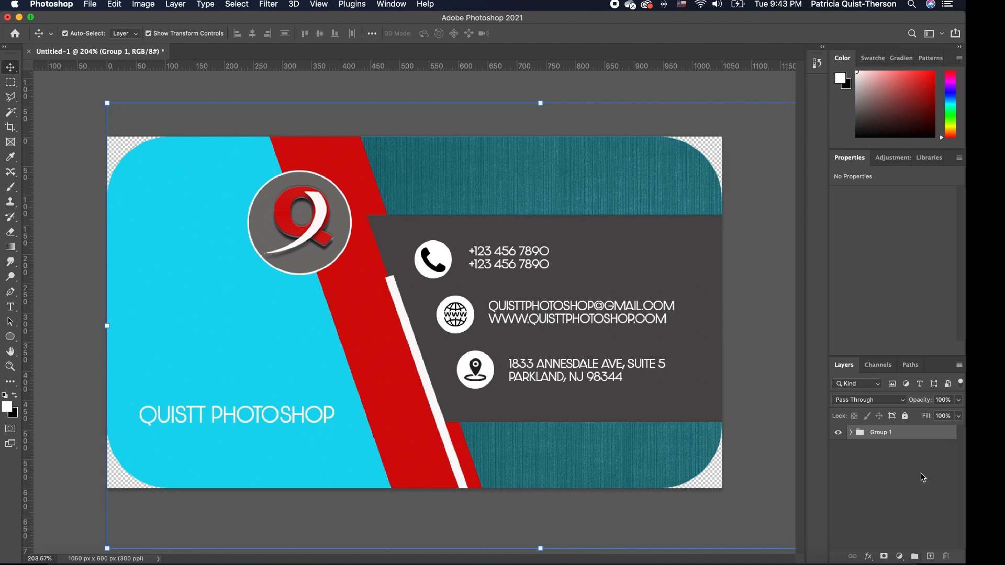
pyautogui.doubleClick(884, 432)
pyautogui.write('Back')
pyautogui.press('Return')
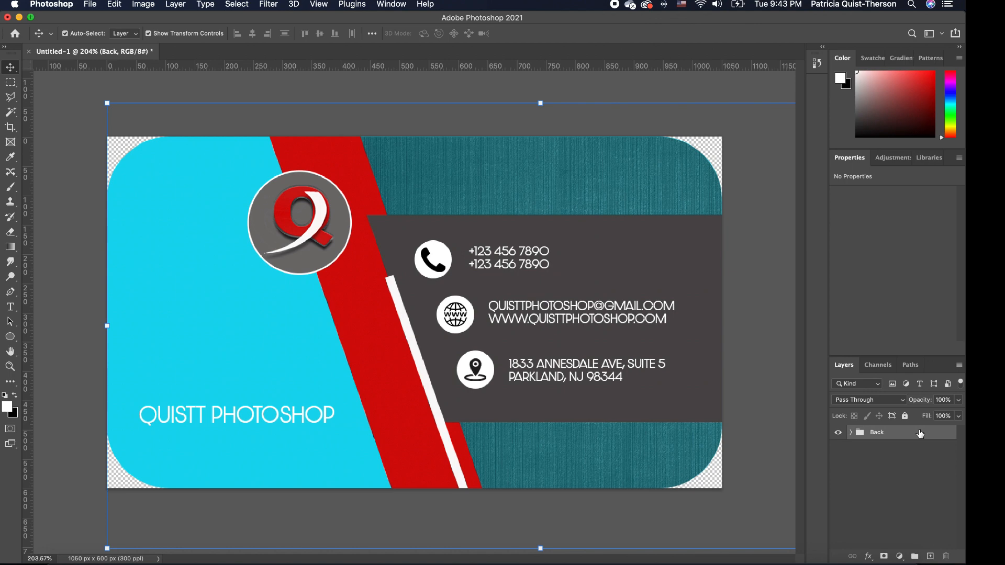
# Duplicate the Back group, rename the copy 'Front', and deselect.
pyautogui.press('super+j')
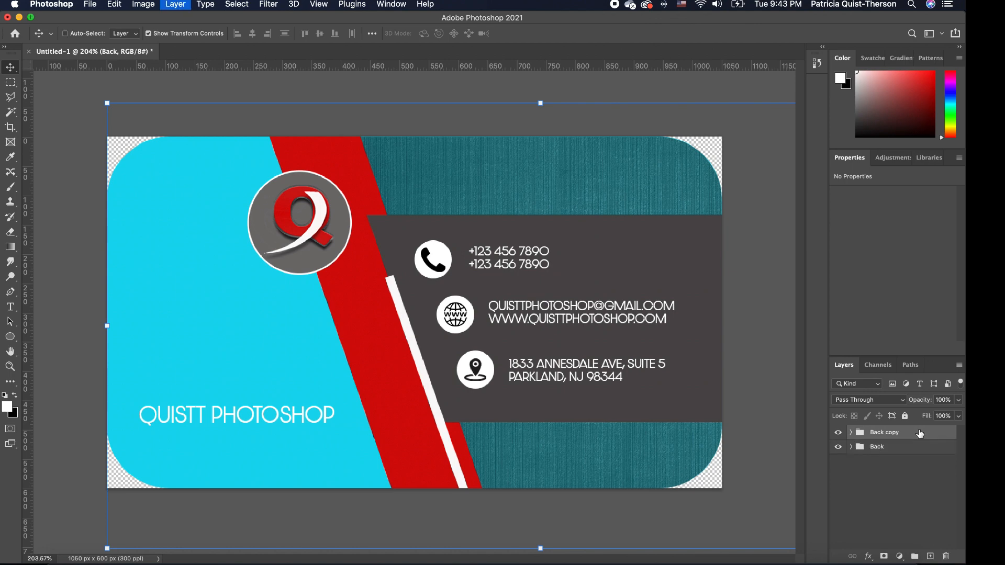
pyautogui.doubleClick(892, 432)
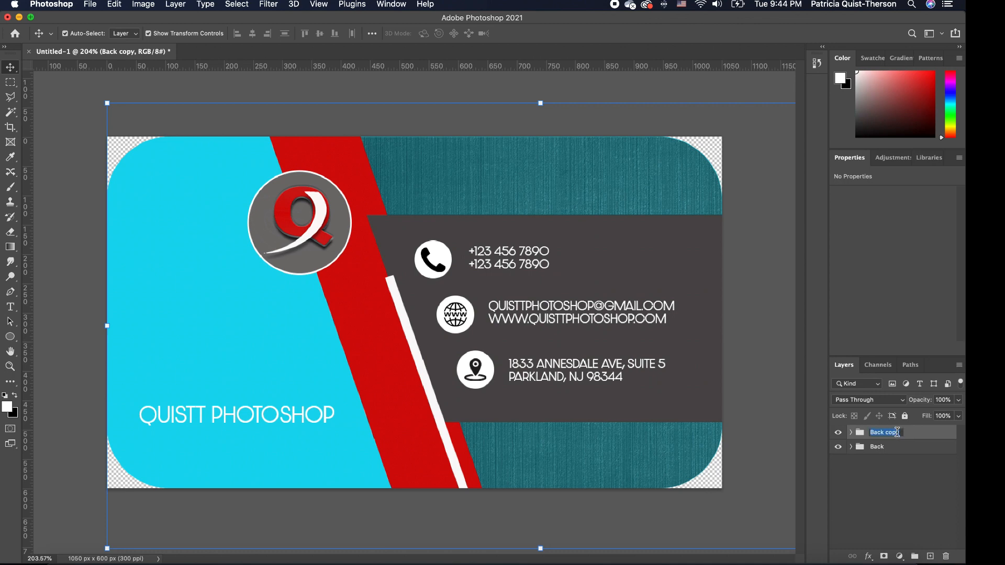
pyautogui.write('Front')
pyautogui.press('Return')
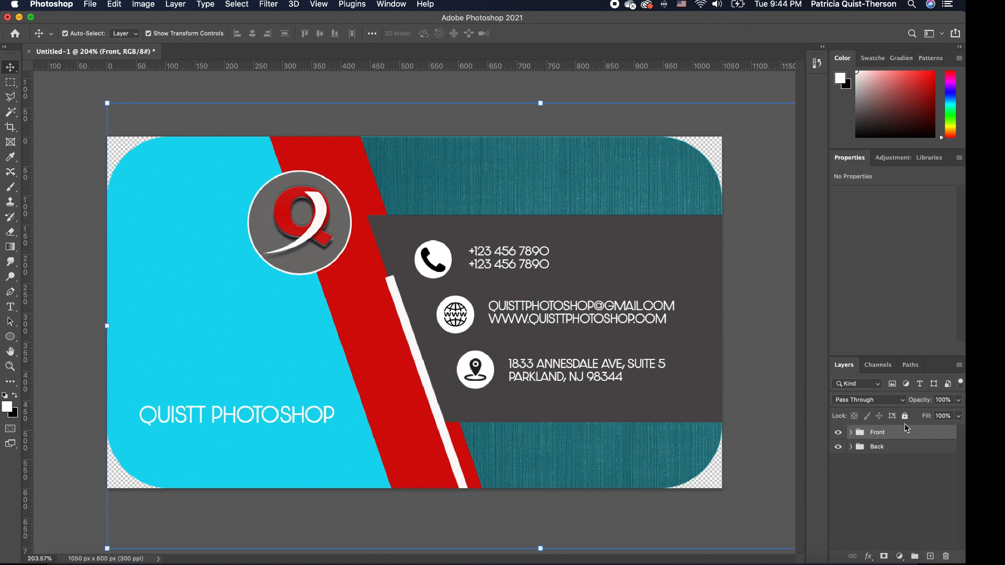
pyautogui.click(775, 184)
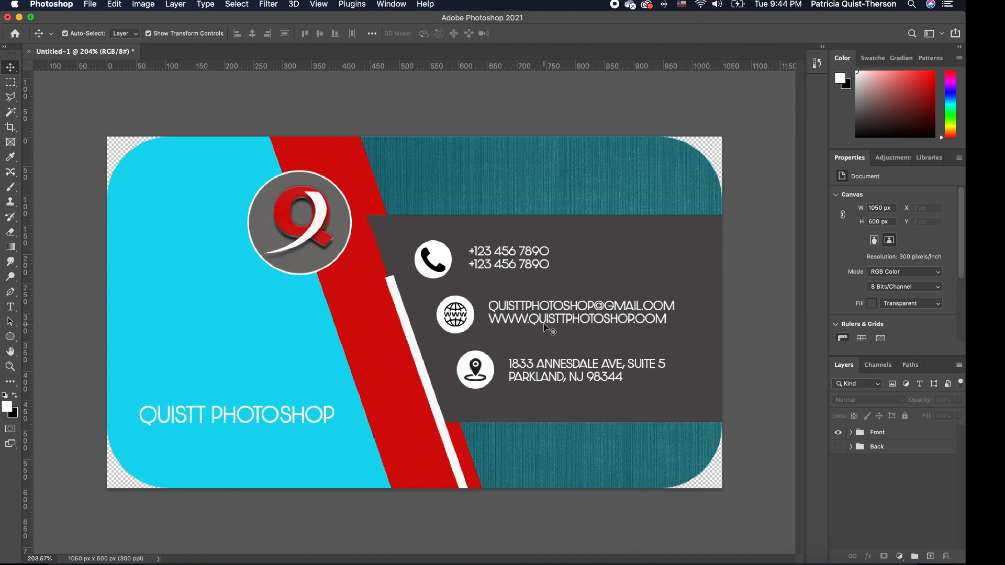
# Delete the phone, e-mail/website and address text layers plus the location pin icon.
pyautogui.click(520, 268)
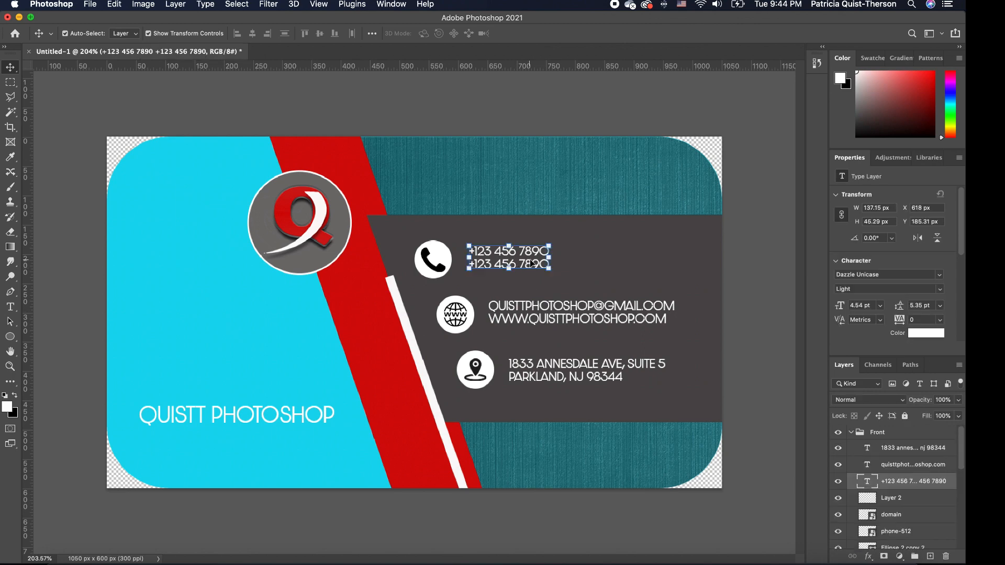
pyautogui.press('BackSpace')
pyautogui.click(539, 314)
pyautogui.press('BackSpace')
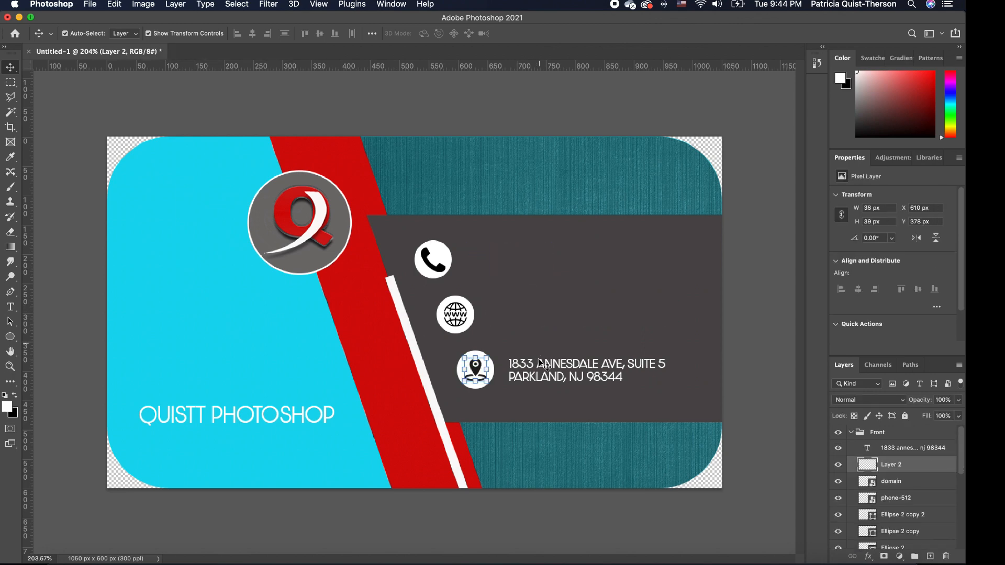
pyautogui.click(507, 363)
pyautogui.press('BackSpace')
pyautogui.press('BackSpace')
pyautogui.click(476, 373)
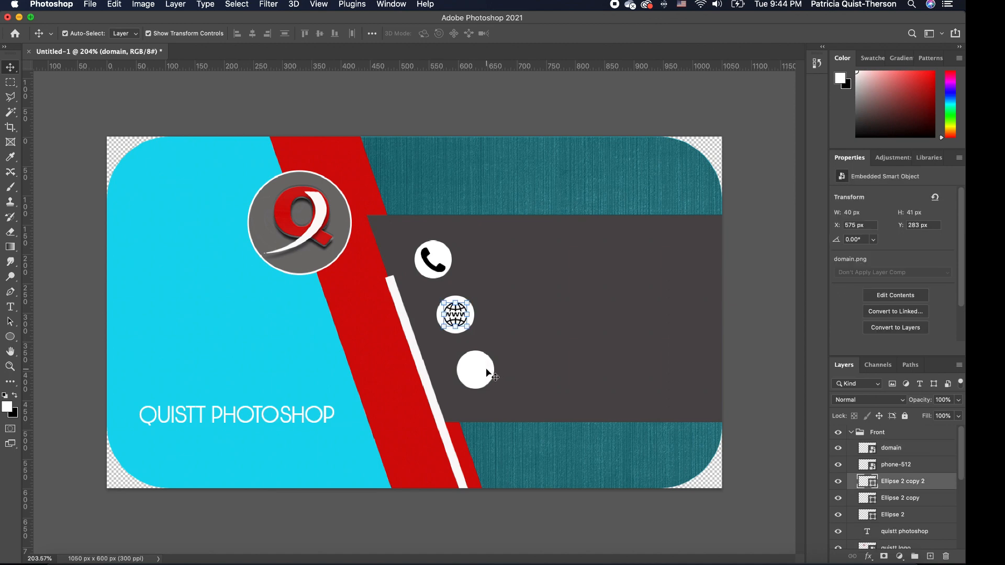
# Delete the remaining icons, their white circles, the dark contact band and the white diagonal stripe.
pyautogui.press('BackSpace')
pyautogui.click(457, 316)
pyautogui.press('BackSpace')
pyautogui.click(456, 314)
pyautogui.press('BackSpace')
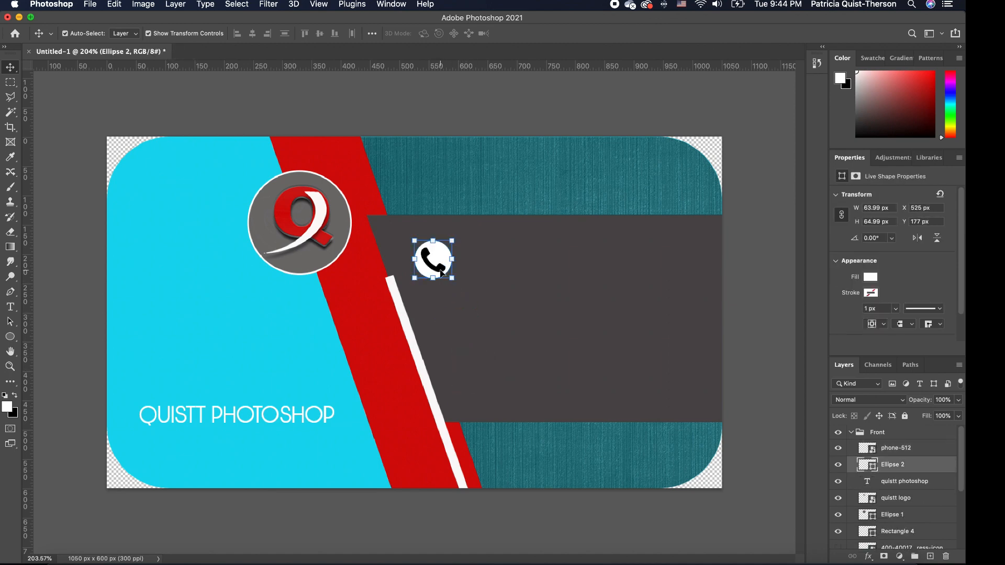
pyautogui.click(452, 269)
pyautogui.press('BackSpace')
pyautogui.press('BackSpace')
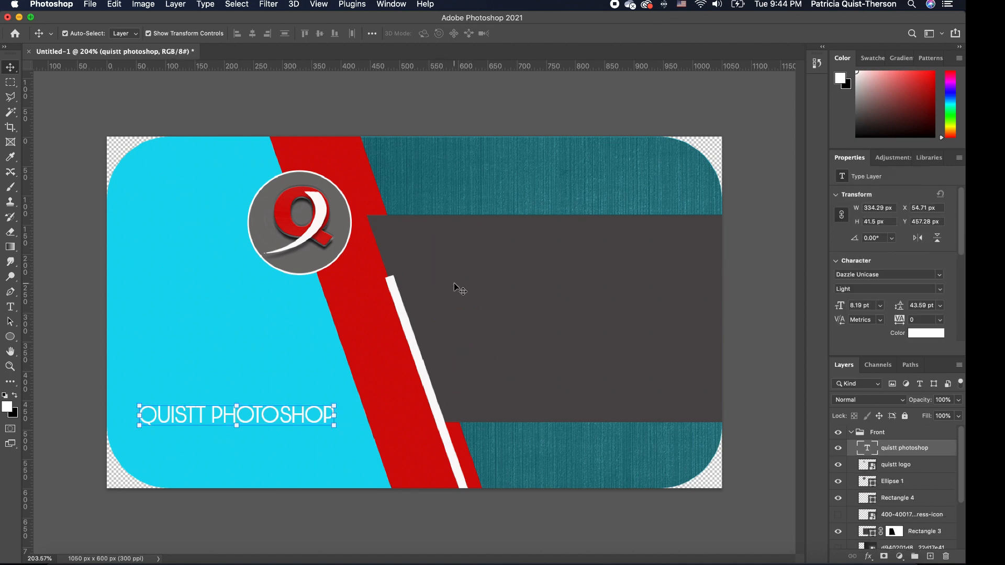
pyautogui.click(512, 313)
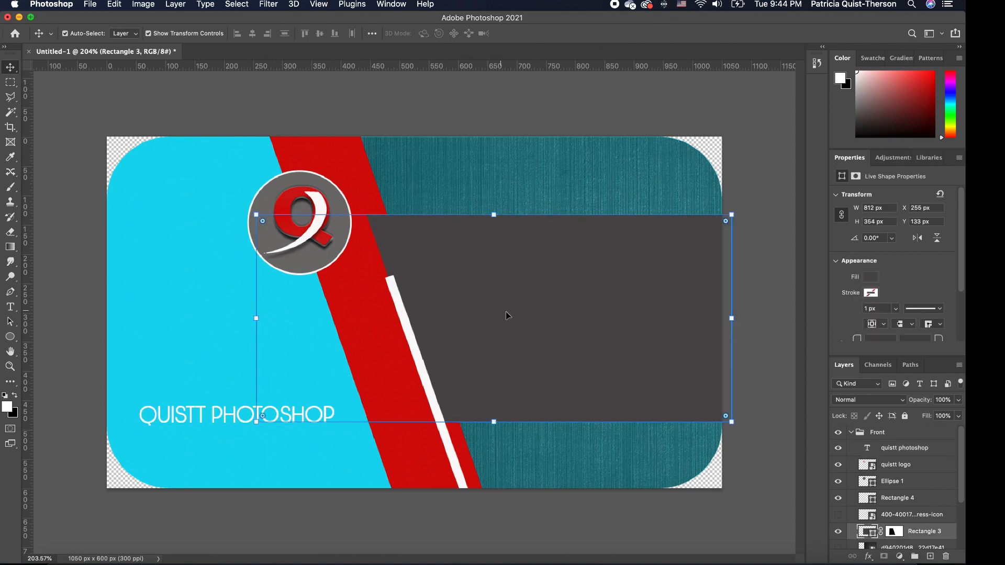
pyautogui.press('BackSpace')
pyautogui.click(408, 324)
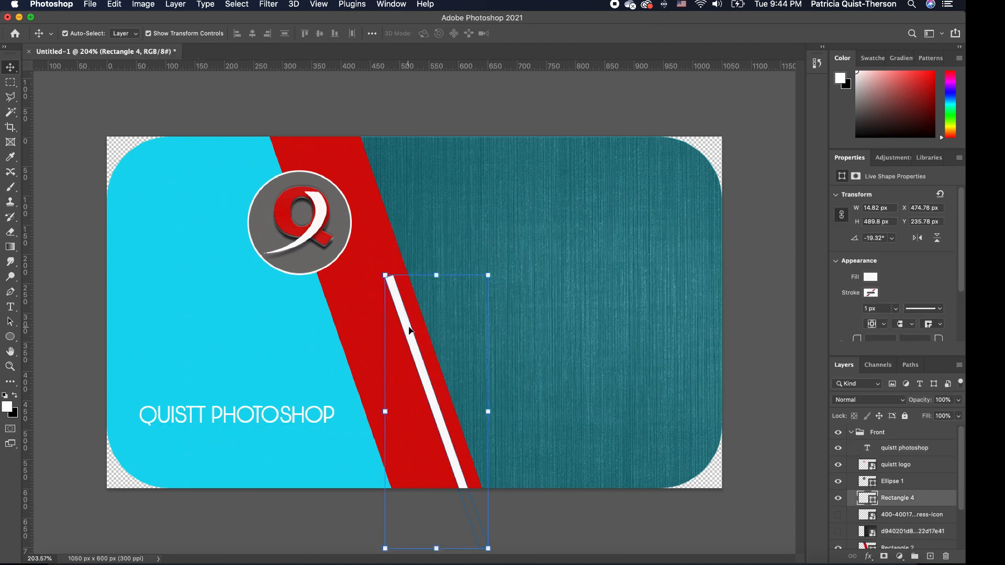
pyautogui.press('BackSpace')
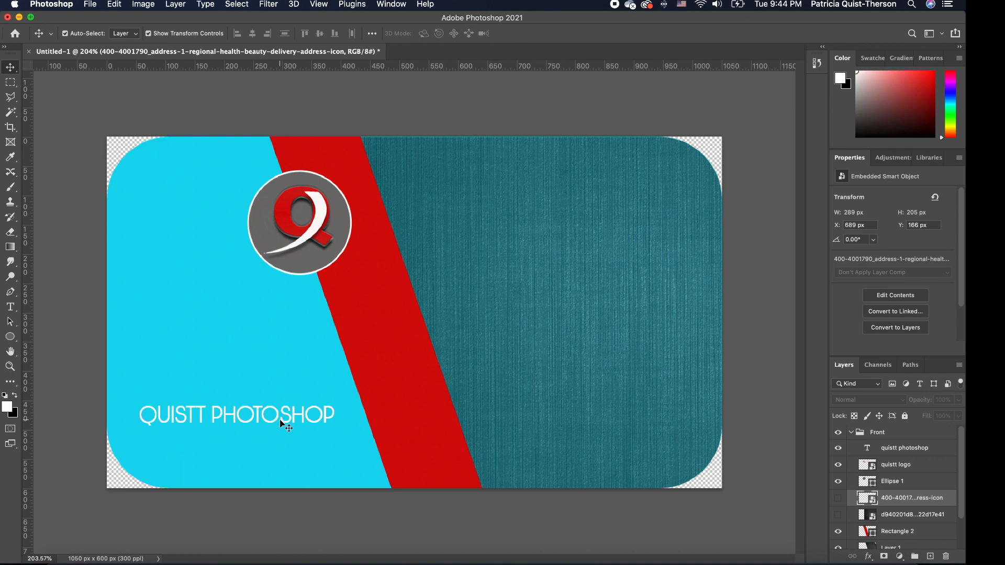
# Move QUISTT PHOTOSHOP to the upper right and select the Q logo with its circle.
pyautogui.moveTo(283, 418); pyautogui.dragTo(629, 197)
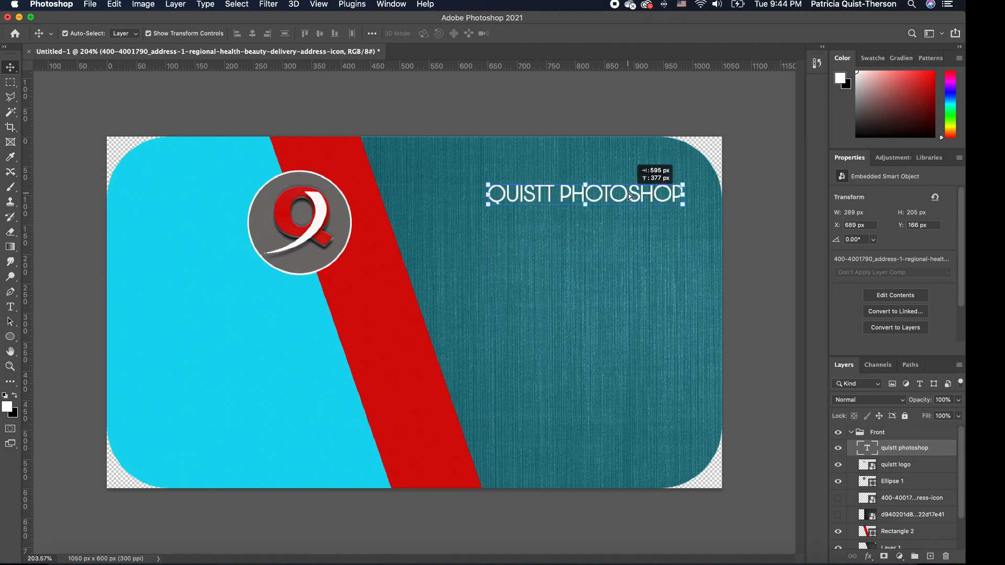
pyautogui.click(315, 271)
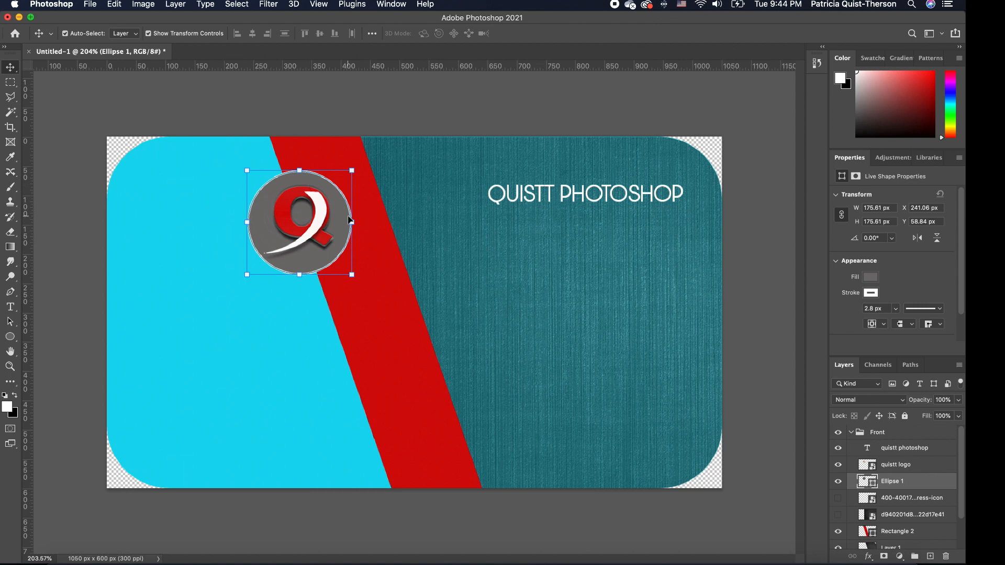
pyautogui.keyDown('shift'); pyautogui.click(321, 223); pyautogui.keyUp('shift')
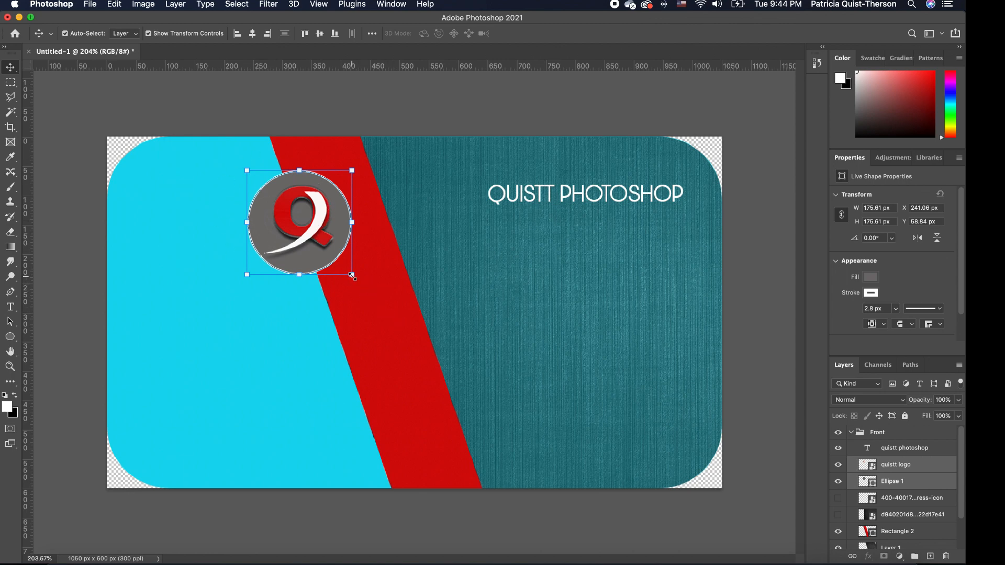
# Scale up the Q logo and grey circle together and centre them on the card.
pyautogui.moveTo(354, 283); pyautogui.dragTo(478, 428)
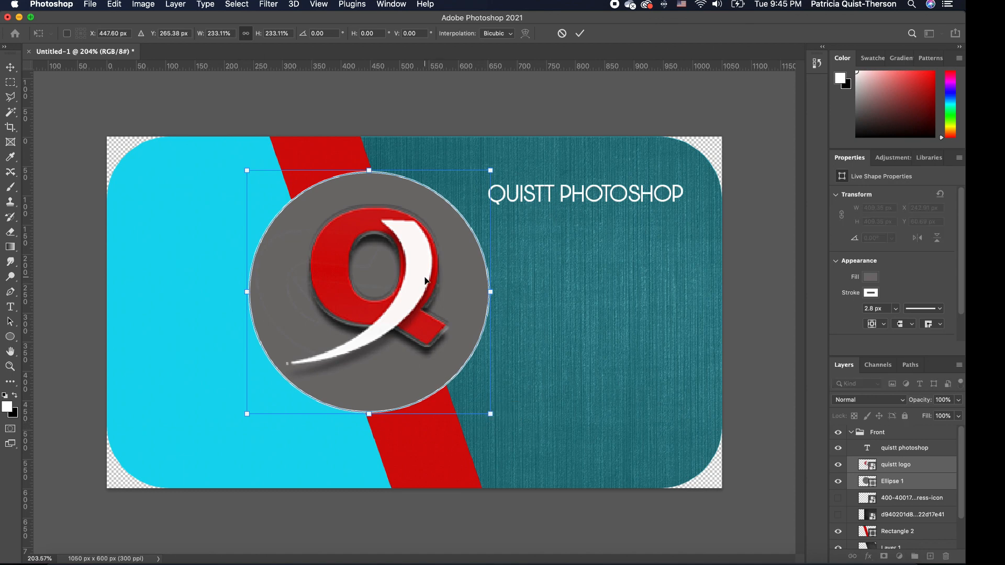
pyautogui.moveTo(426, 281); pyautogui.dragTo(434, 296)
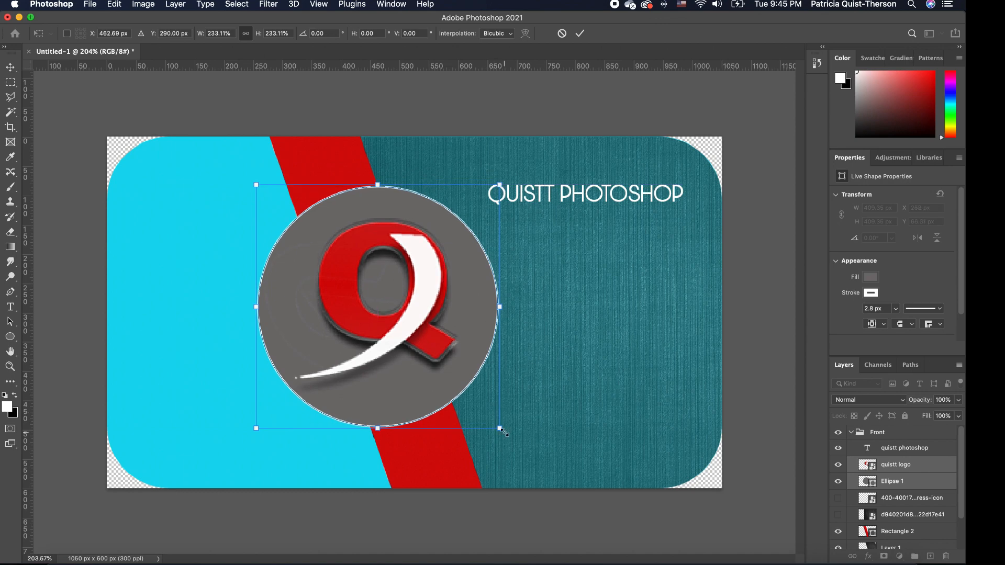
pyautogui.moveTo(503, 431); pyautogui.dragTo(515, 444)
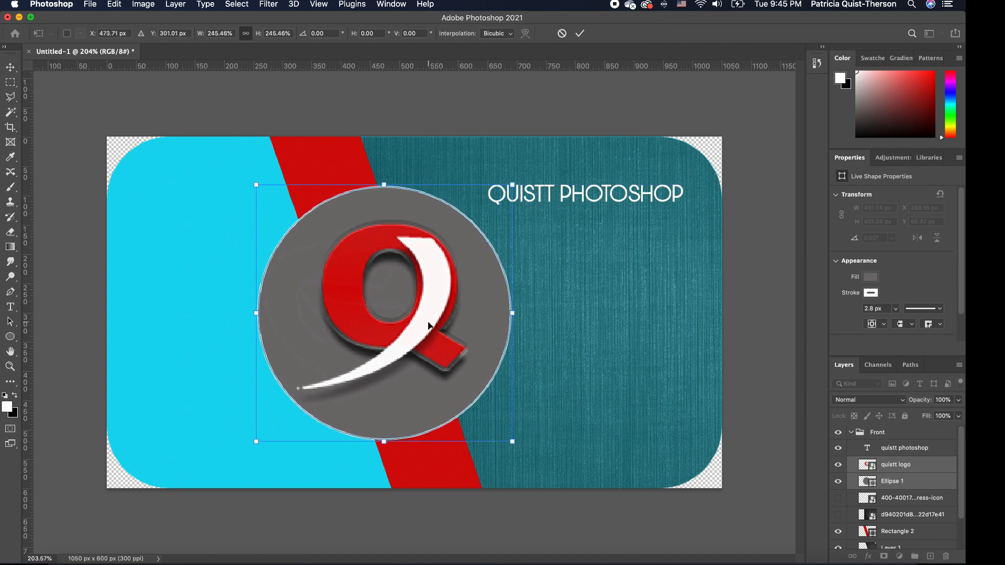
pyautogui.press('Return')
pyautogui.click(592, 341)
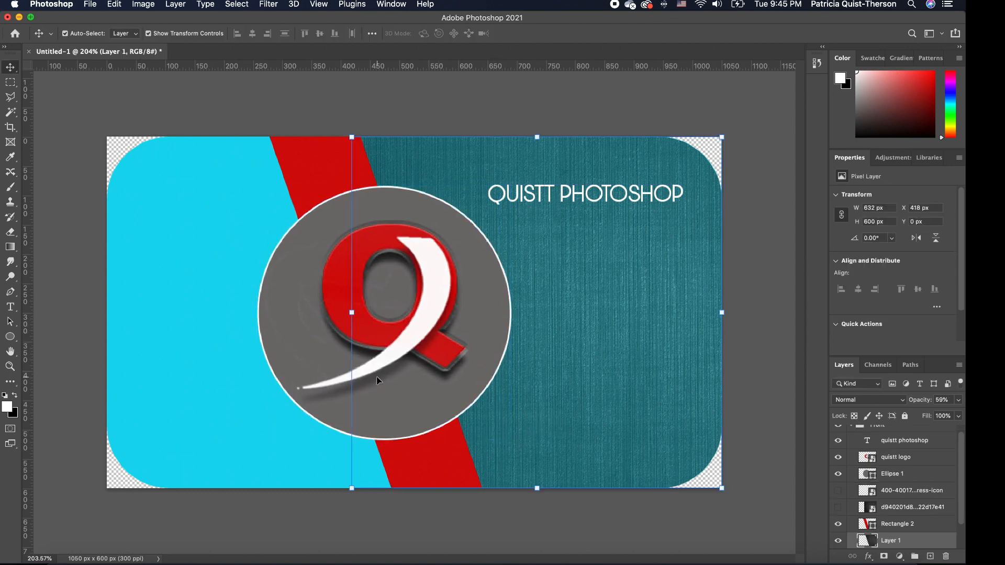
pyautogui.click(292, 511)
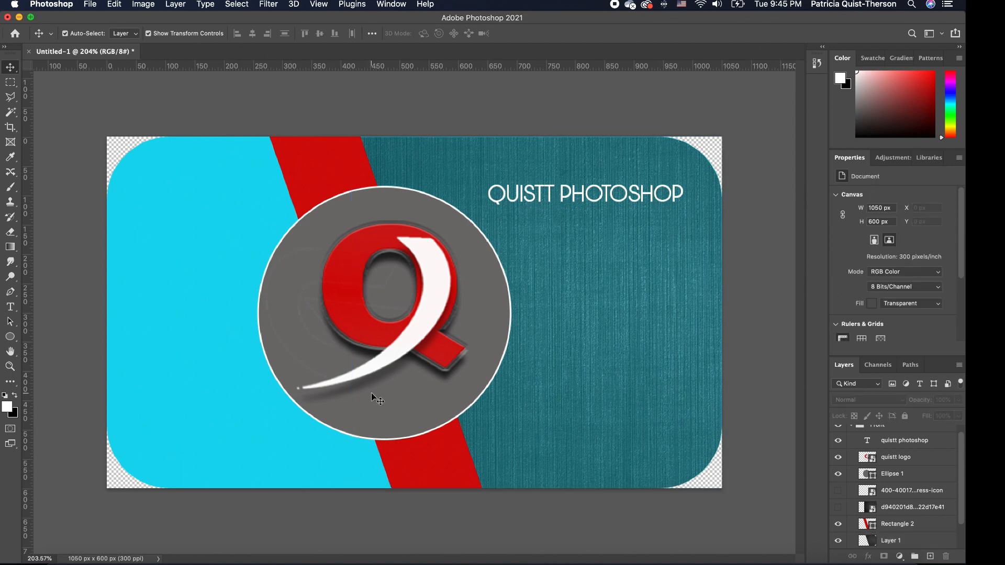
pyautogui.scroll(-6, 377, 398)
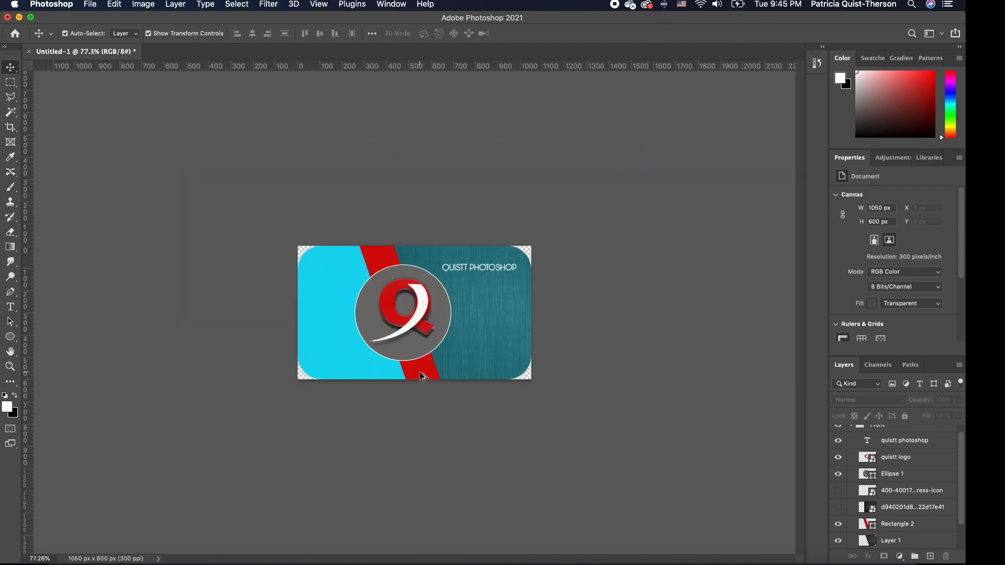
# Enlarge the Q logo slightly within its circle, then deselect it.
pyautogui.click(410, 325)
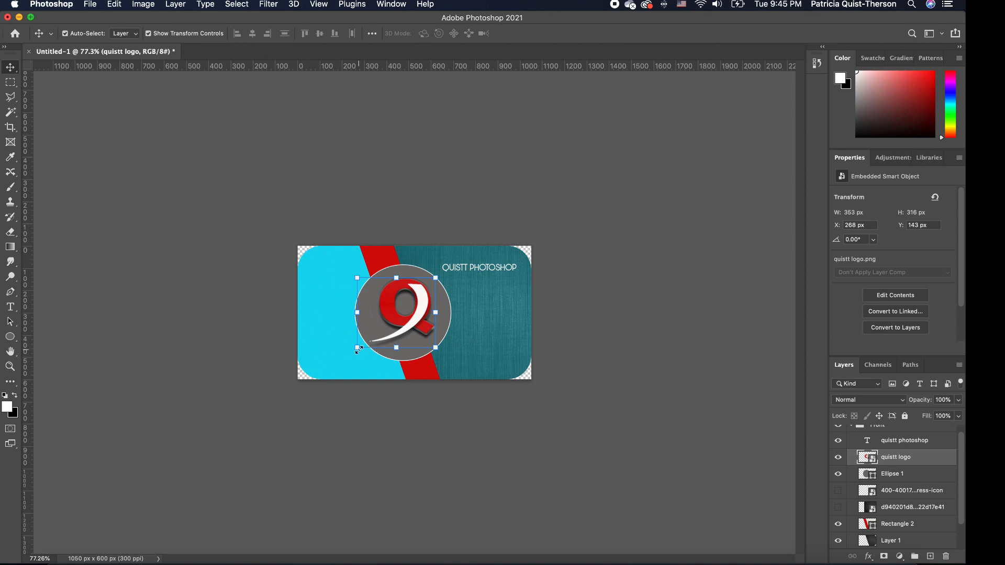
pyautogui.moveTo(358, 350); pyautogui.dragTo(358, 351)
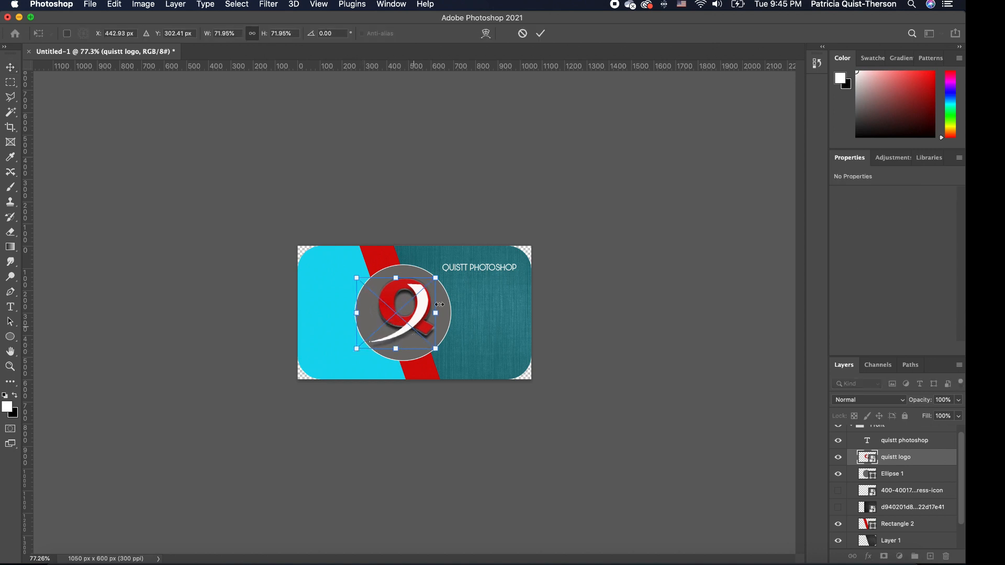
pyautogui.press('Return')
pyautogui.scroll(1, 469, 334)
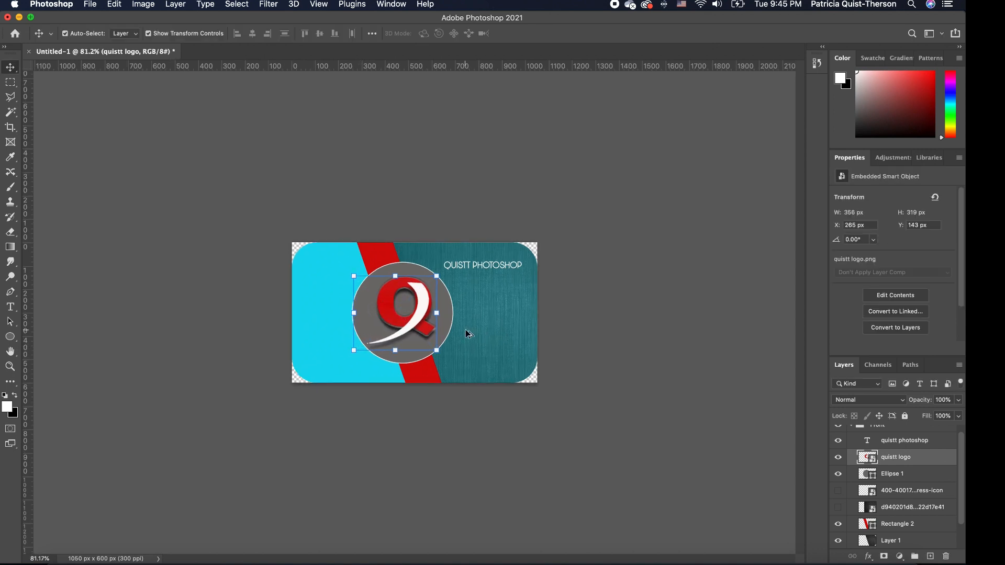
pyautogui.scroll(3, 469, 334)
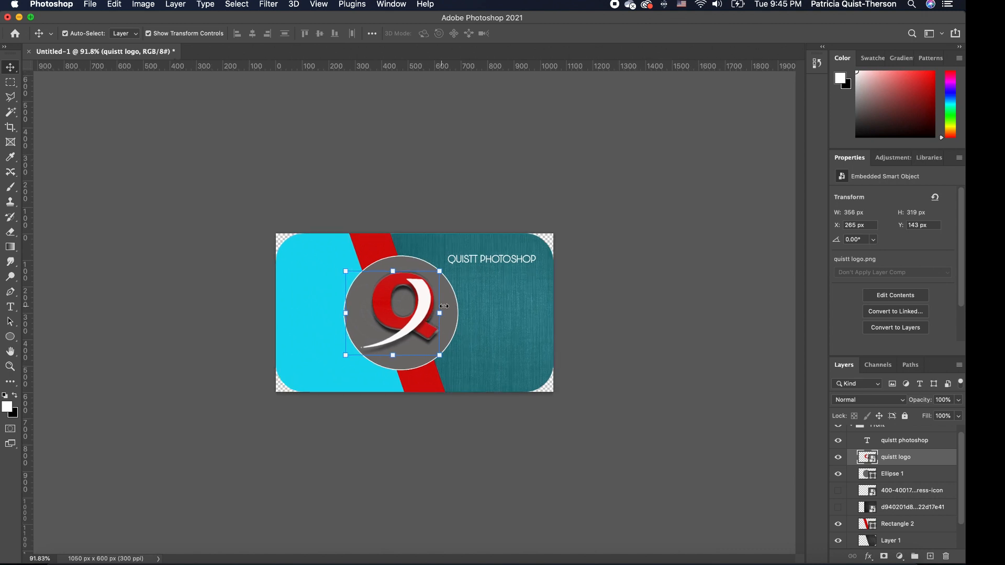
pyautogui.click(464, 429)
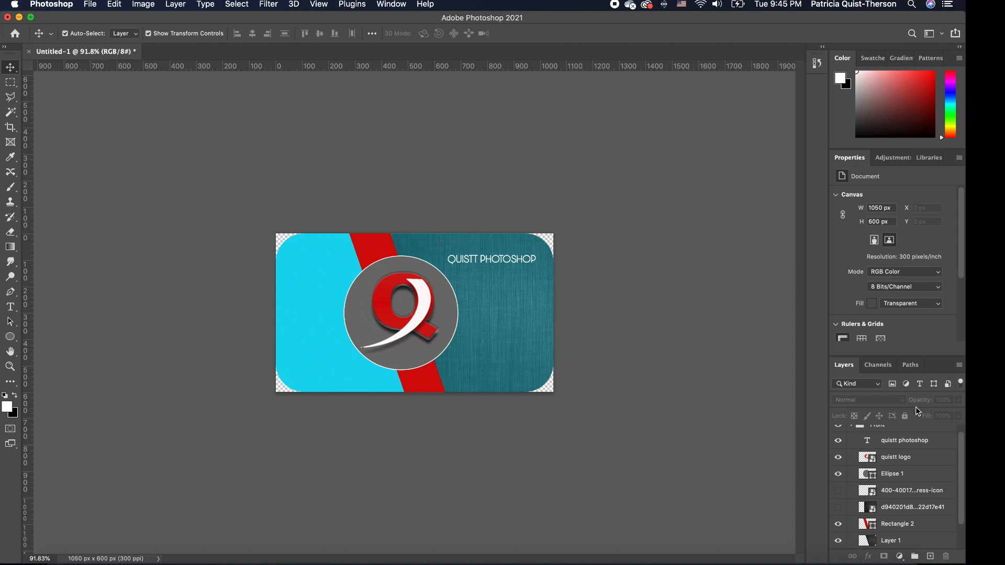
pyautogui.scroll(1, 962, 451)
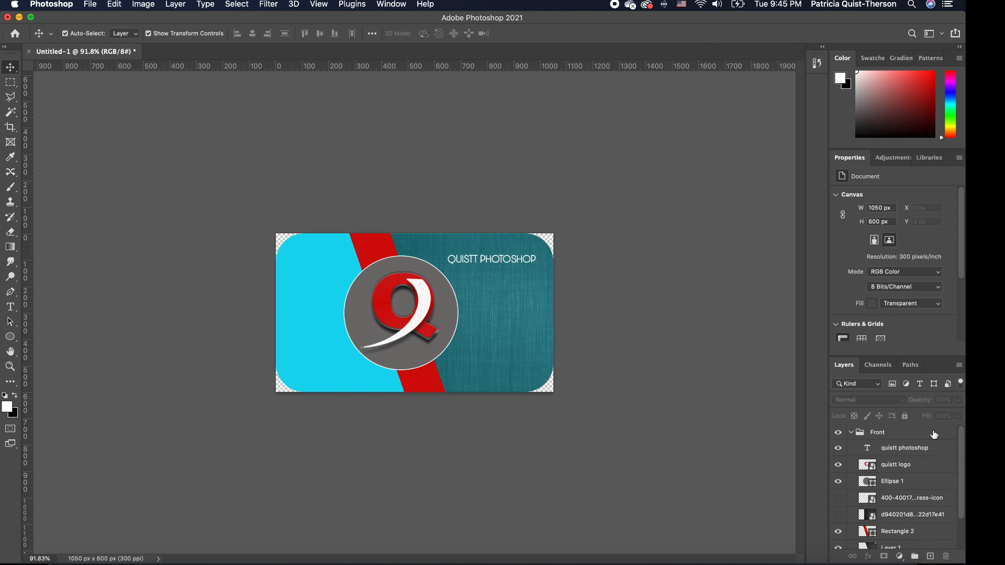
# Collapse the Front group, hide it, and show the Back group's contact-details design.
pyautogui.click(851, 434)
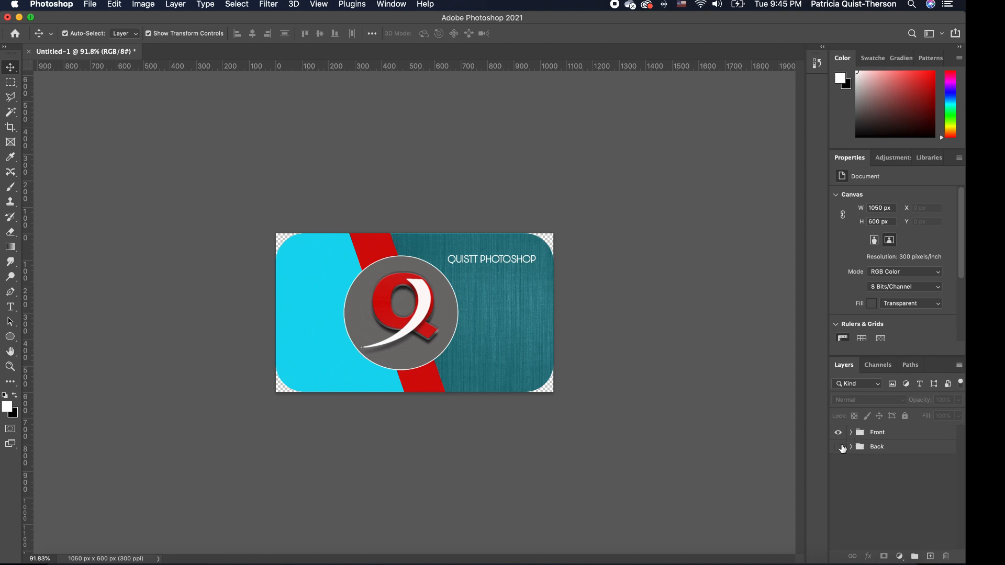
pyautogui.click(838, 432)
pyautogui.click(838, 447)
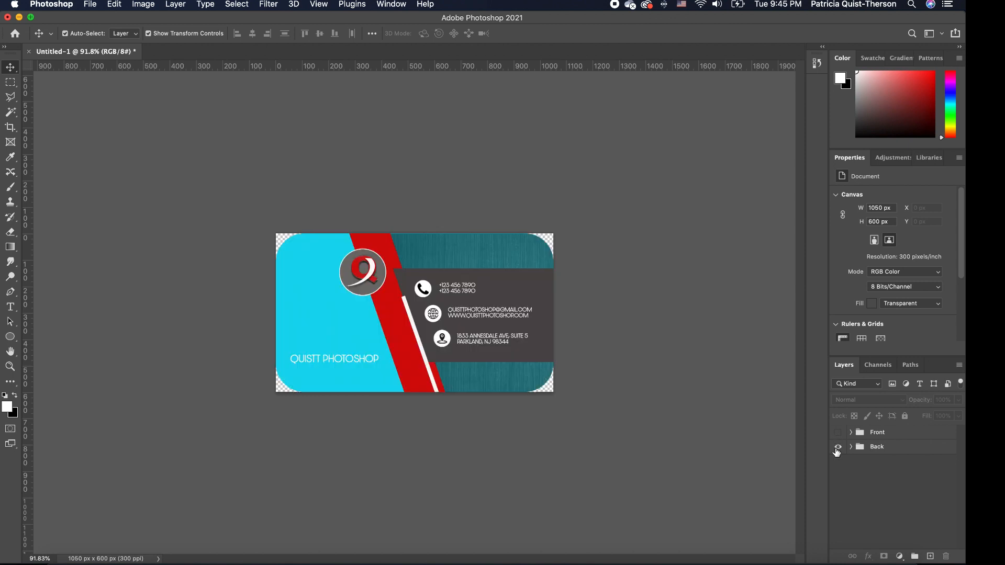
pyautogui.click(838, 433)
pyautogui.keyDown('alt'); pyautogui.click(839, 448); pyautogui.keyUp('alt')
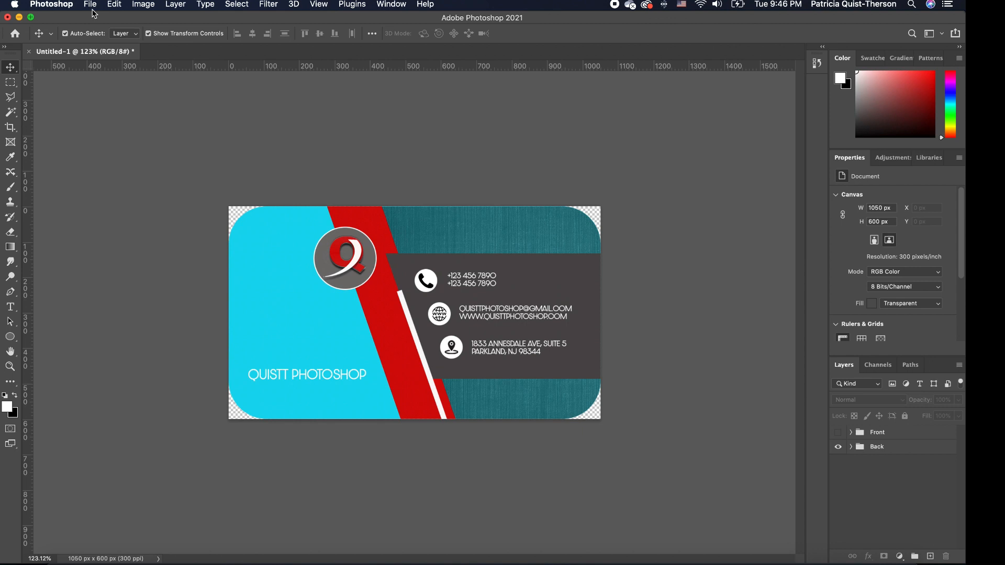
# Save As onto the computer with PNG format, file name Untitled-1.png.
pyautogui.click(91, 6)
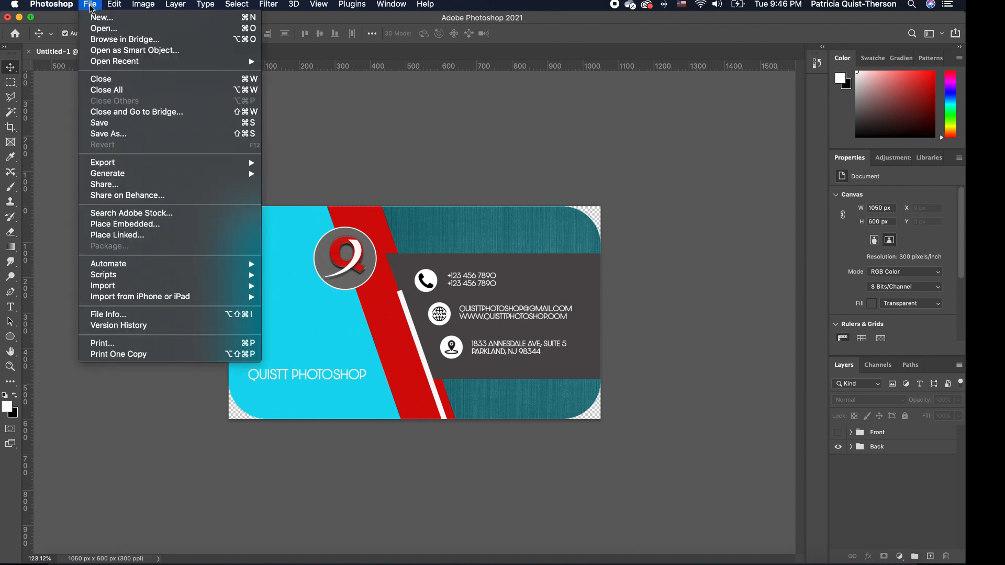
pyautogui.click(120, 134)
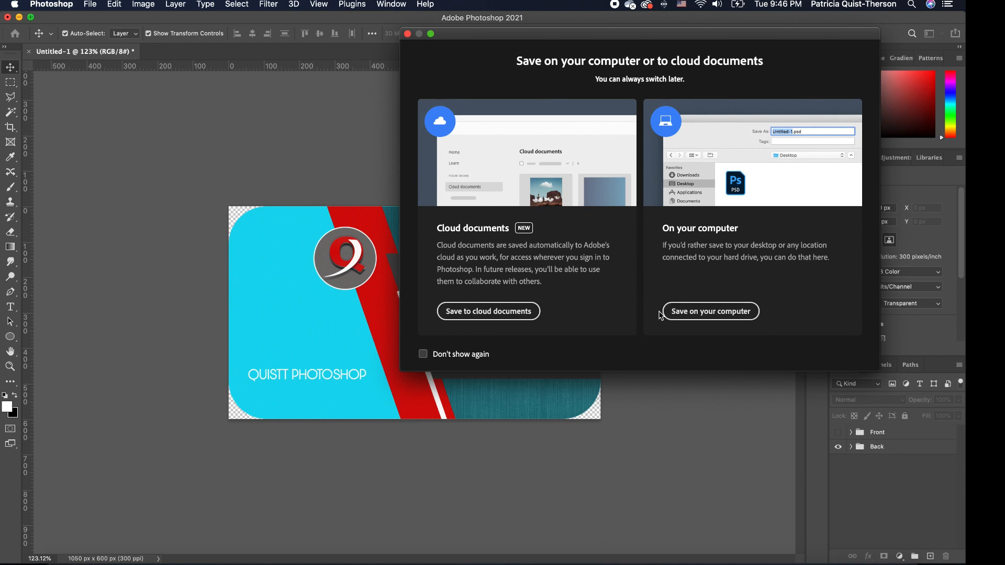
pyautogui.click(714, 312)
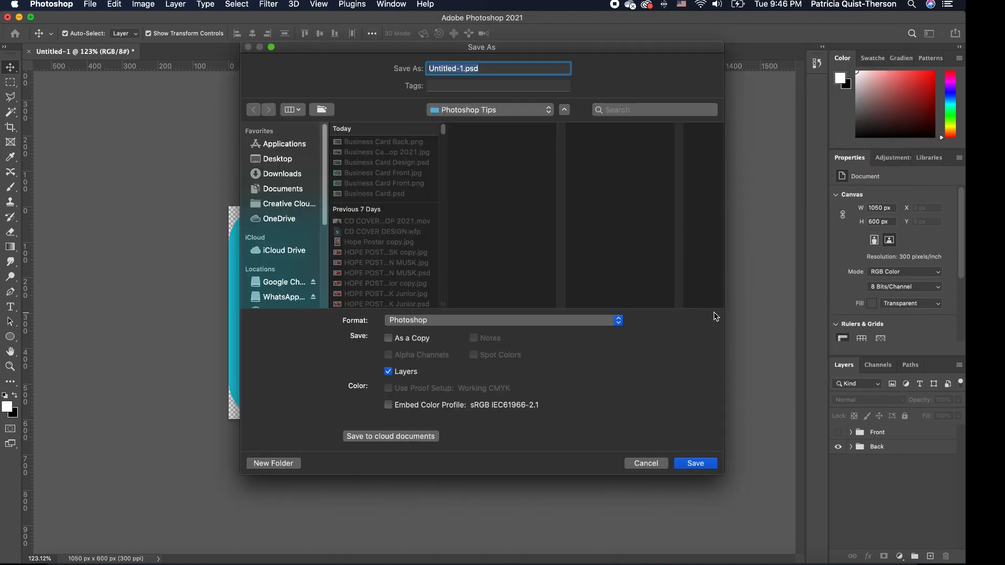
pyautogui.click(550, 320)
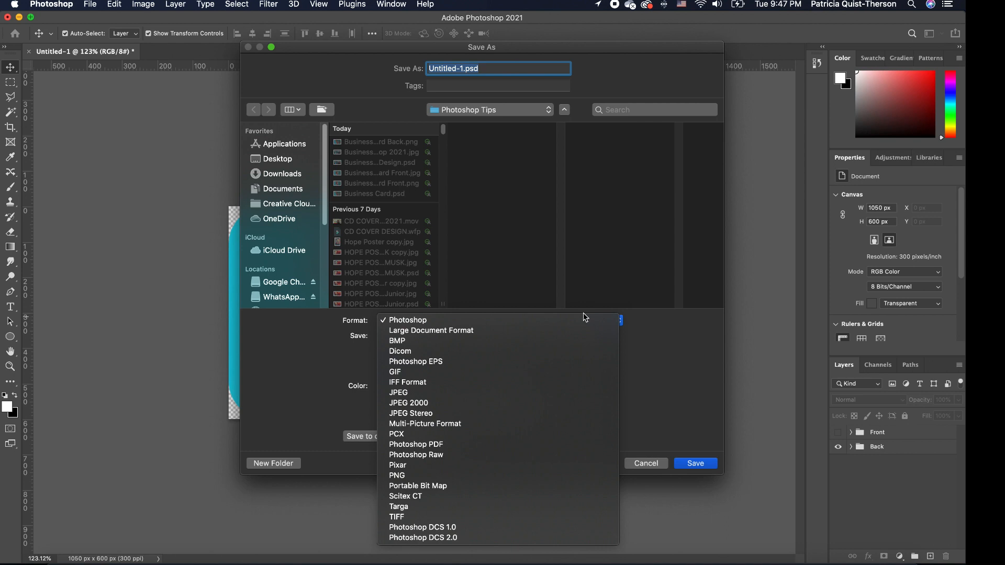
pyautogui.click(414, 477)
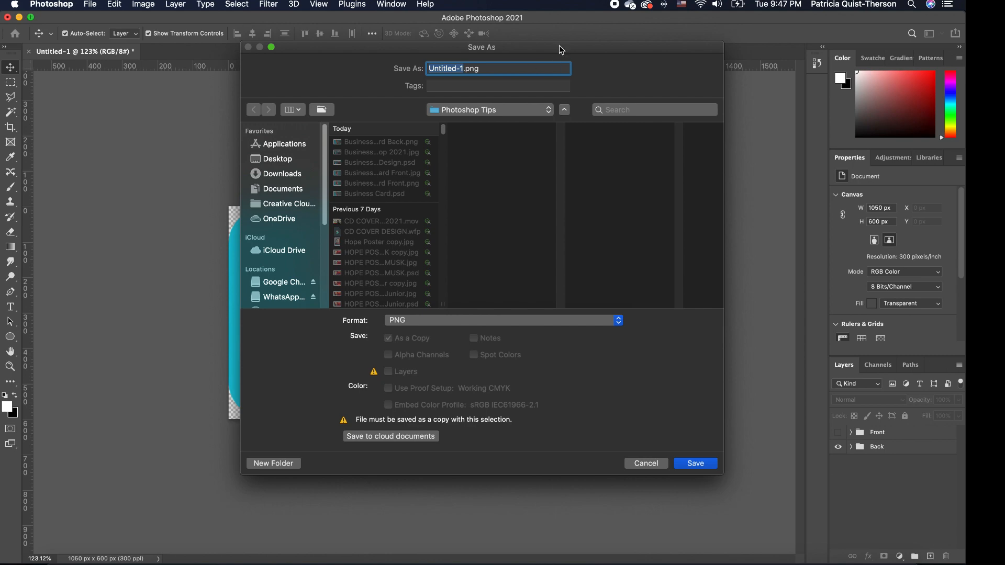
pyautogui.moveTo(560, 46); pyautogui.dragTo(759, 68)
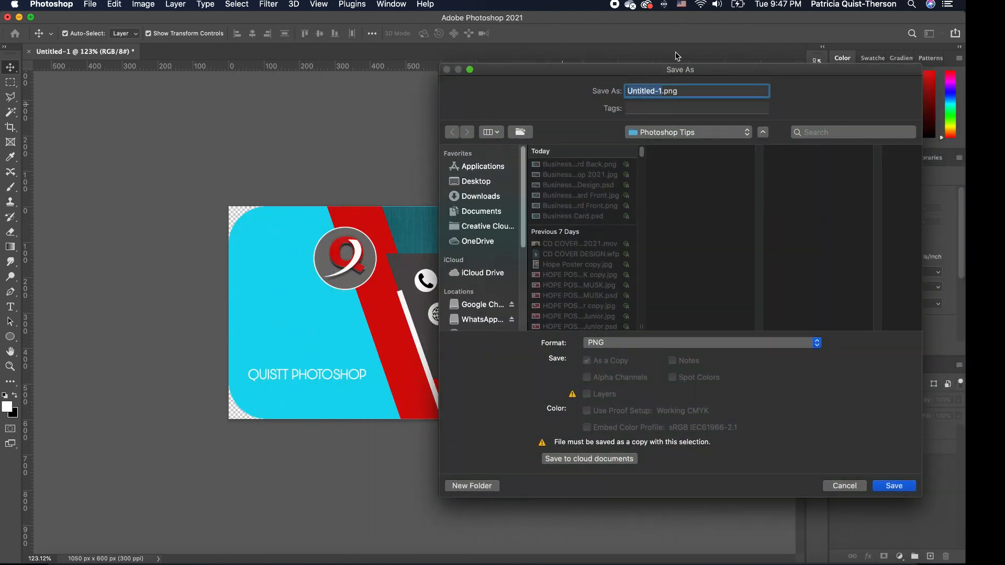
pyautogui.moveTo(584, 73); pyautogui.dragTo(438, 46)
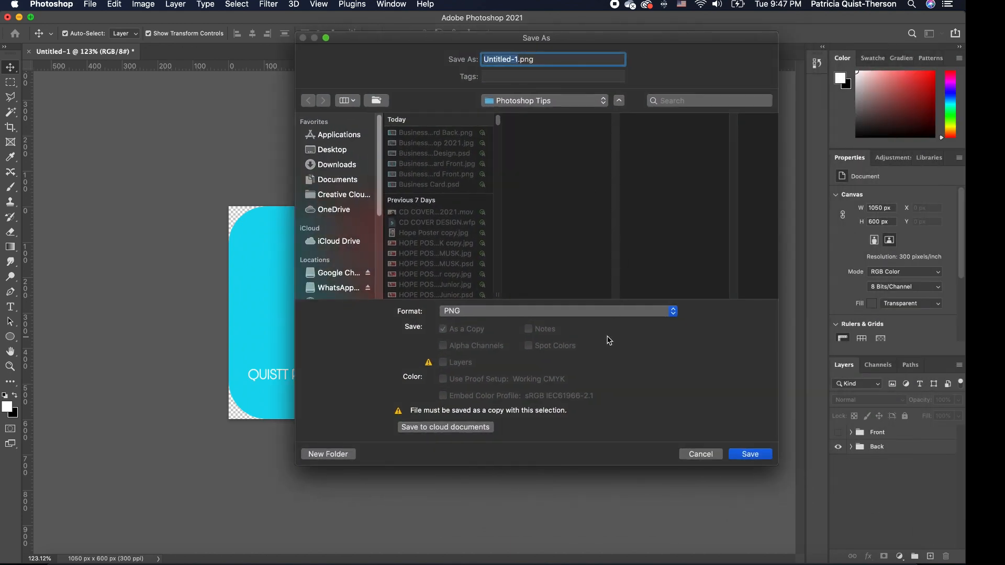